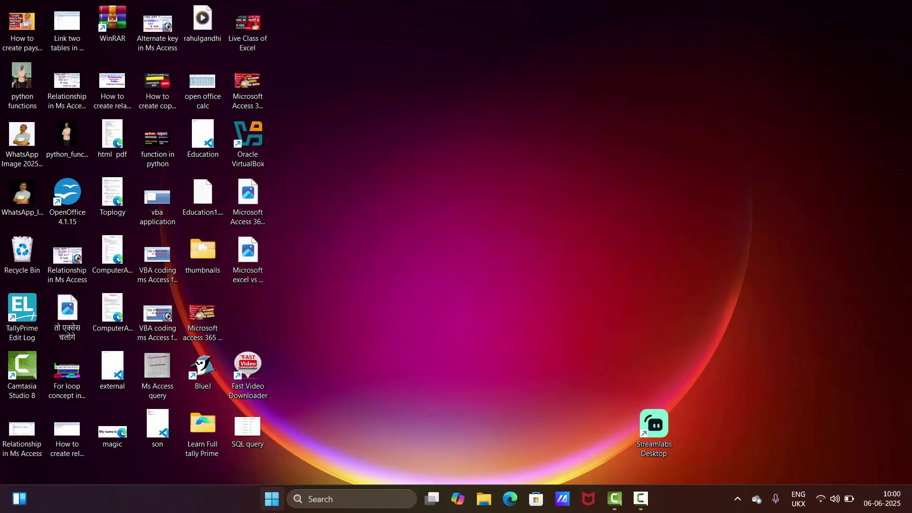
Open Excel, enlarge its window to full screen and create a blank workbook
left_click(271, 498)
type("ex")
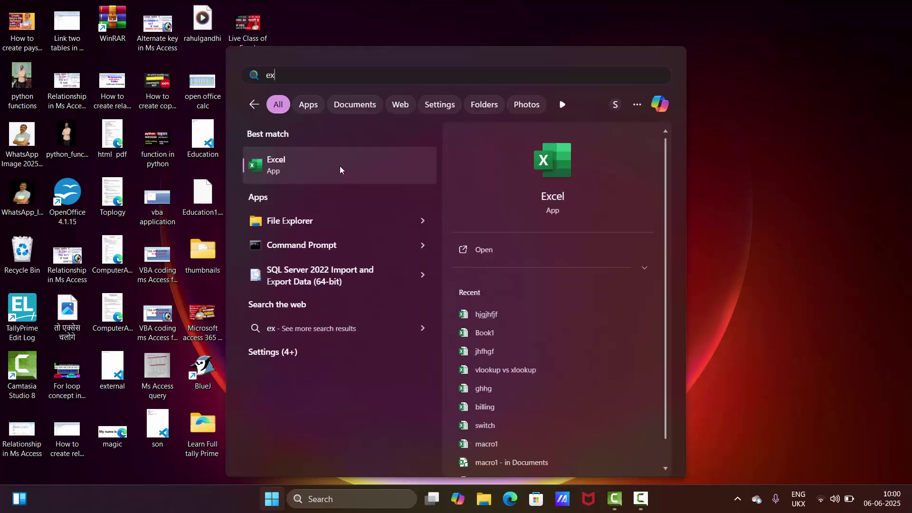
left_click(341, 166)
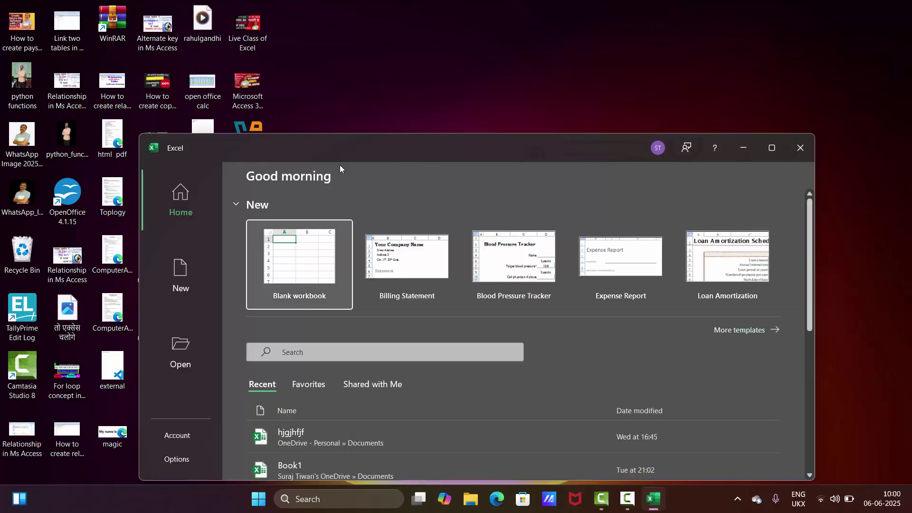
left_click(779, 141)
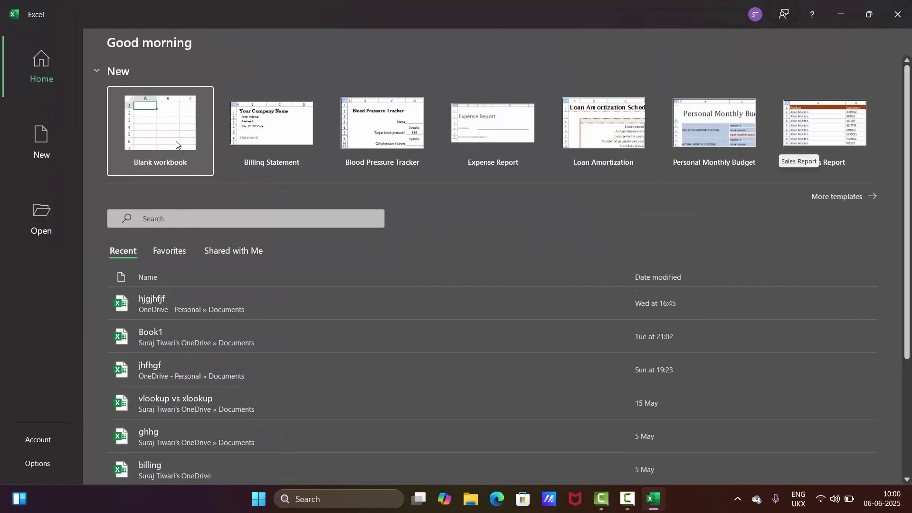
left_click(134, 138)
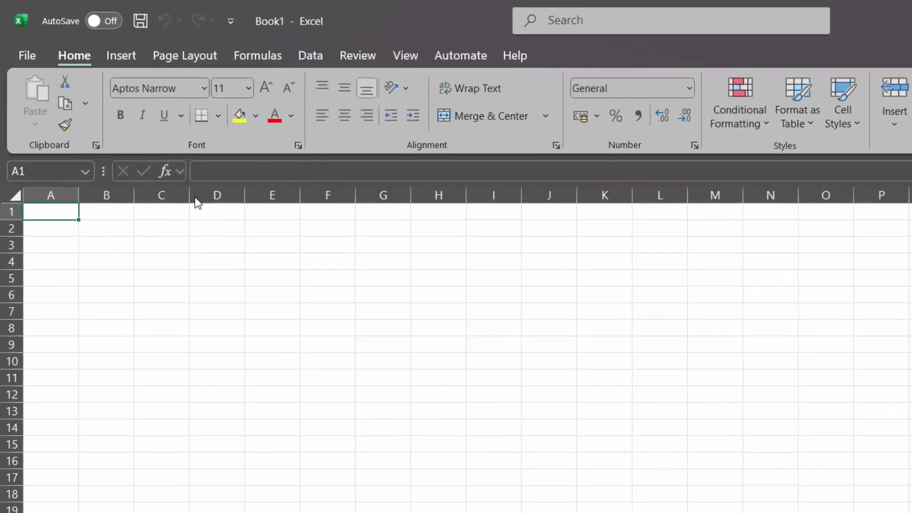
Enter the column headers Employee_id in cell A1 and Employee name in cell B1
type("Emplo")
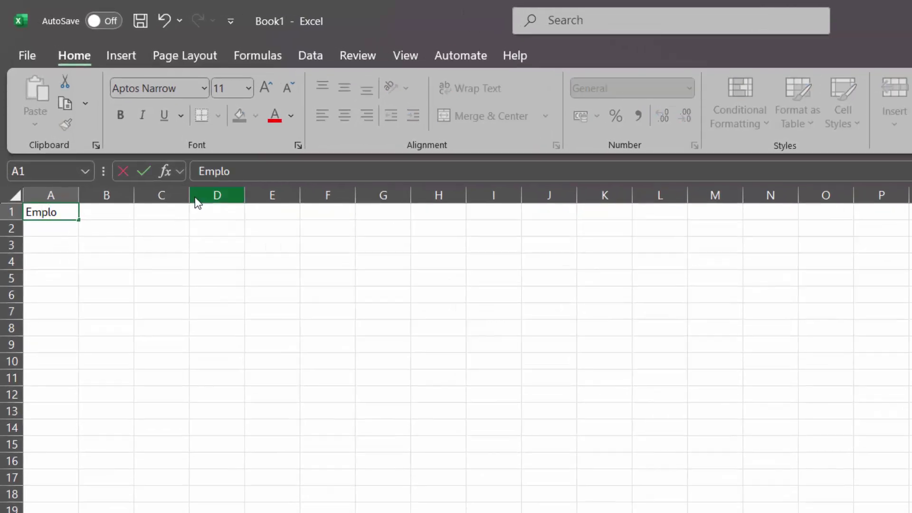
type("yee_id")
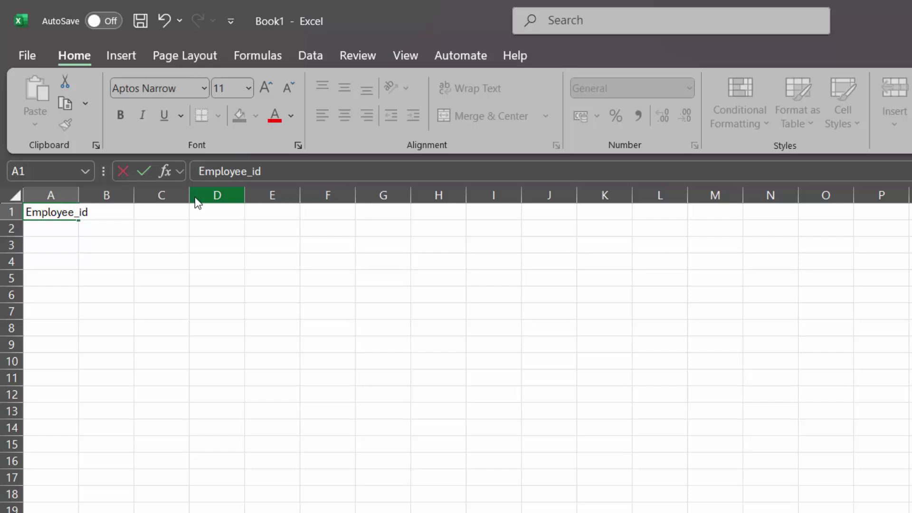
key("Tab")
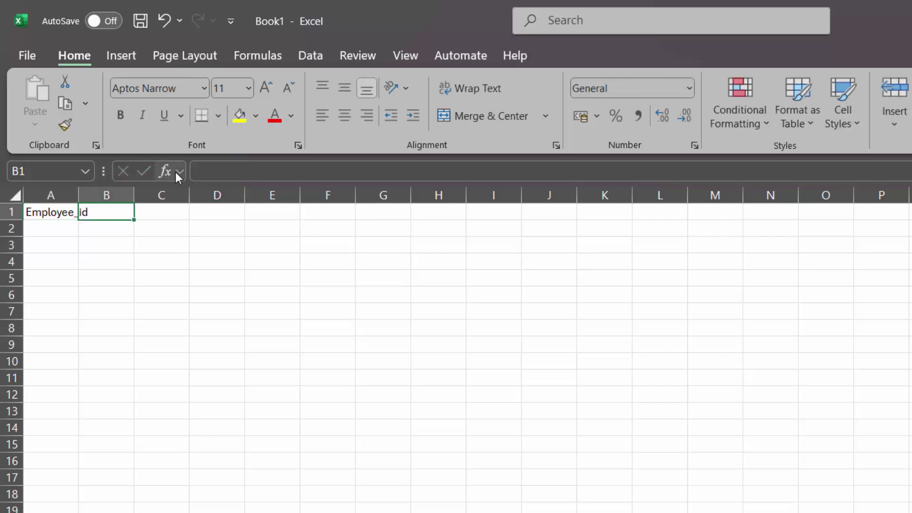
type("Employ")
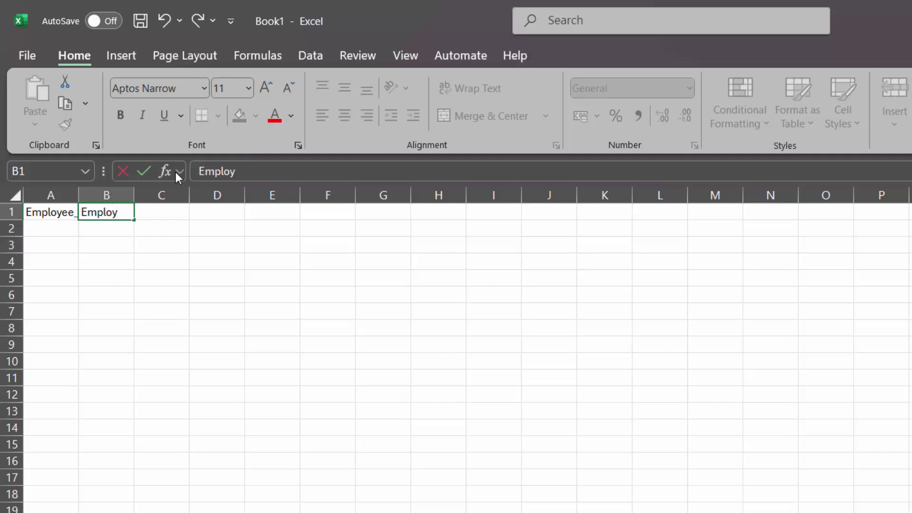
type("ee name")
key("Tab")
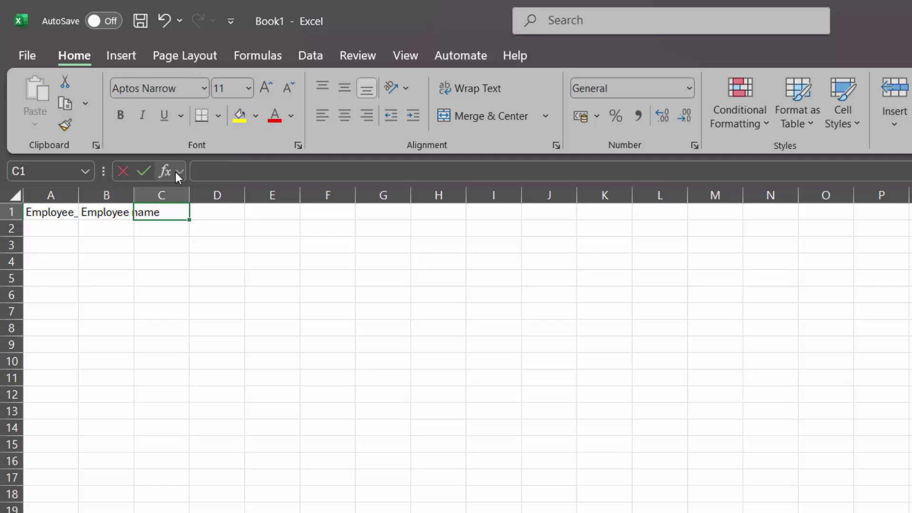
Enter the headers Product name, Price, Qty and Total in cells C1 to F1
type("Produ")
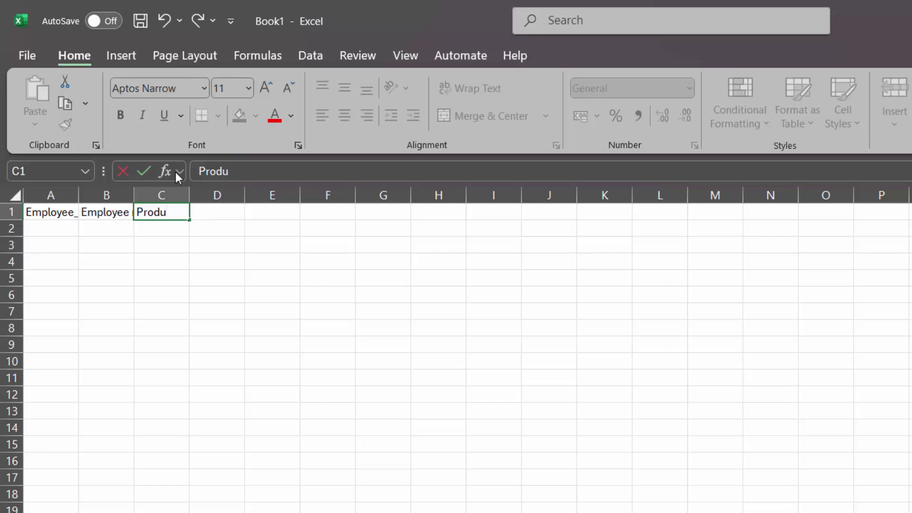
type("ct name")
left_click(224, 244)
left_click(215, 211)
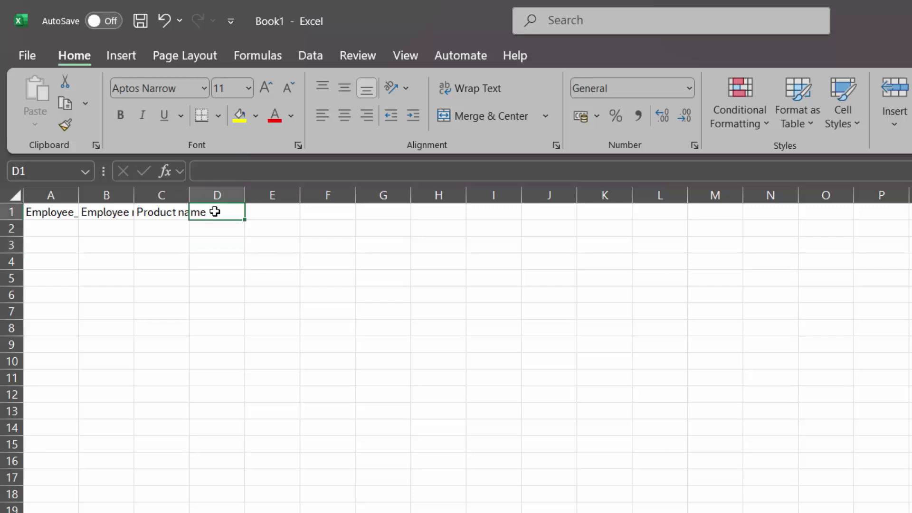
type("Pr")
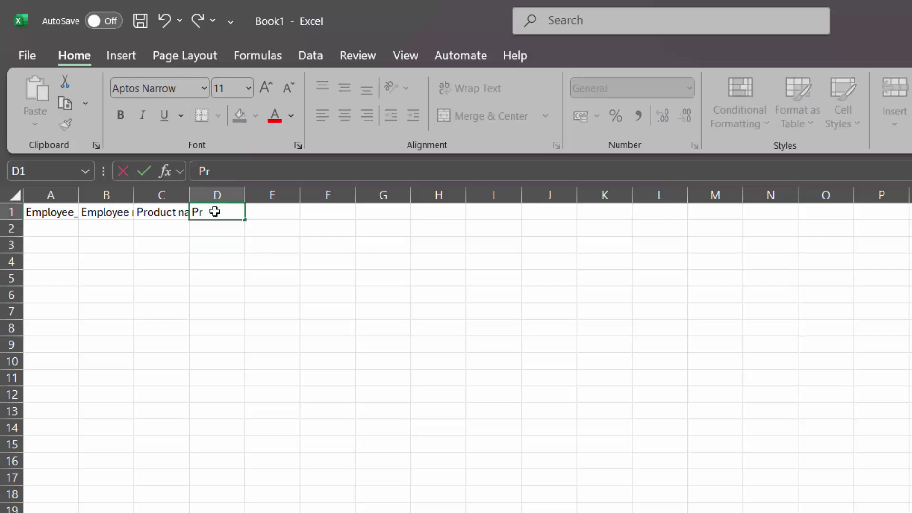
type("ice")
left_click(275, 211)
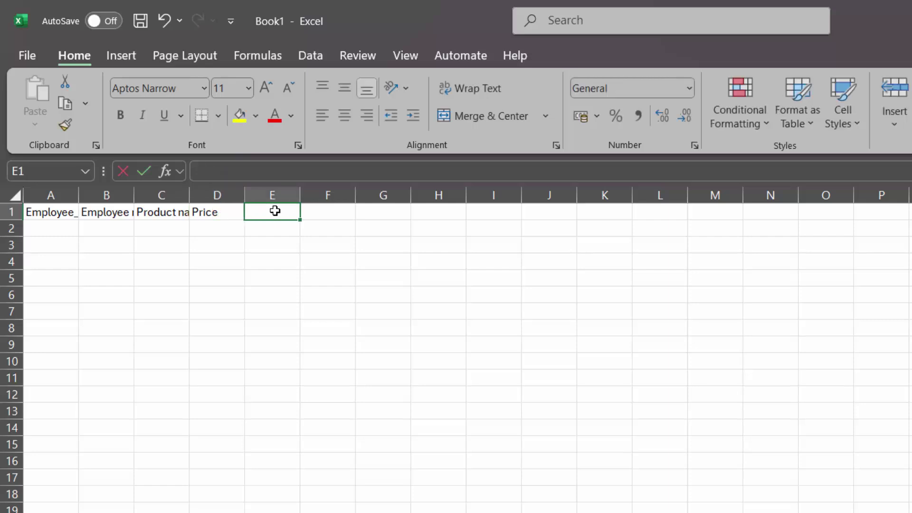
type("Qty")
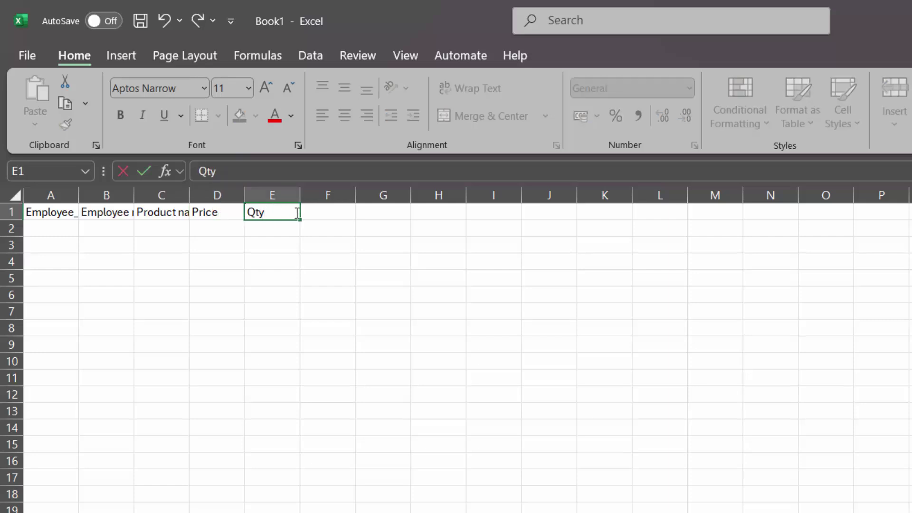
left_click(317, 209)
type("Tot")
scroll(318, 210, "down", 1)
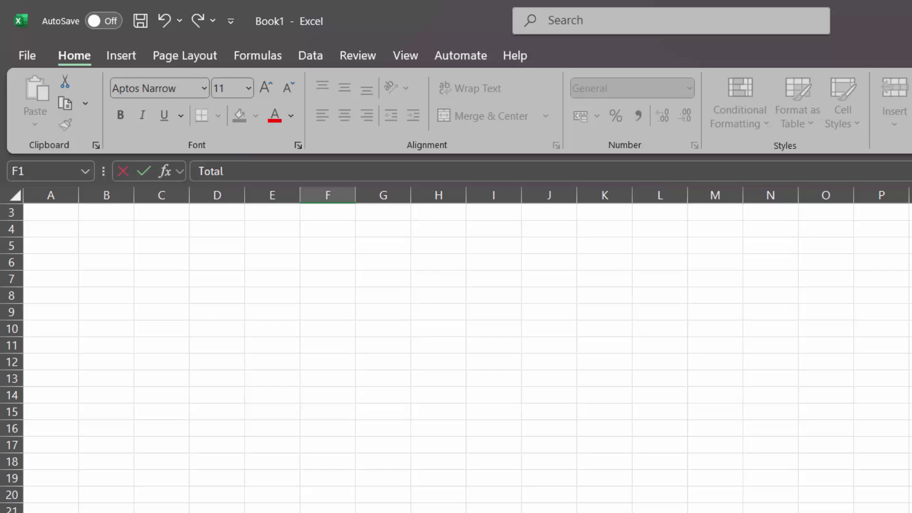
key("ctrl+Return")
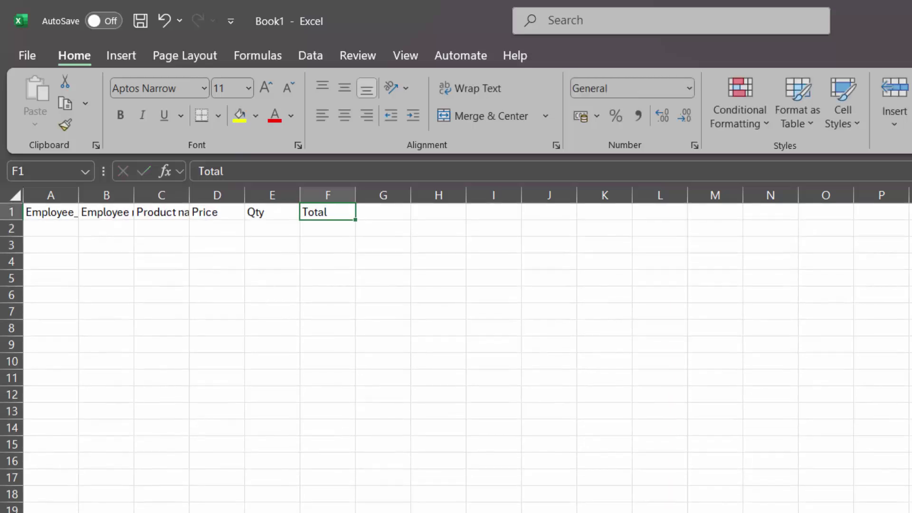
Enter the employee IDs E01 in cell A2 and E02 in cell A3
left_click(61, 224)
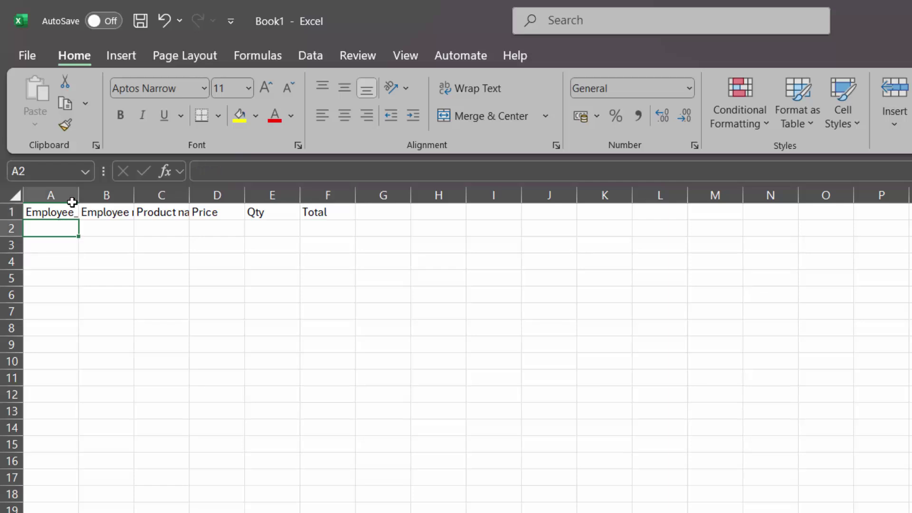
type("E01")
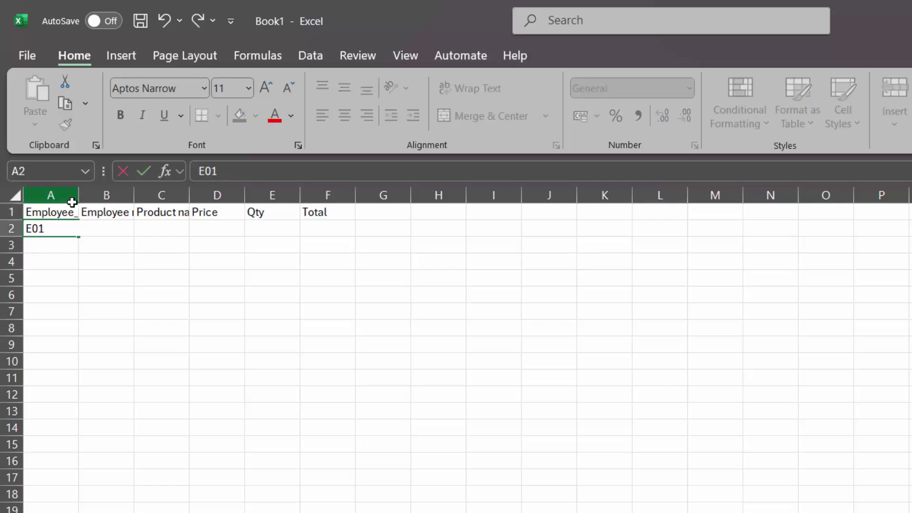
key("Return")
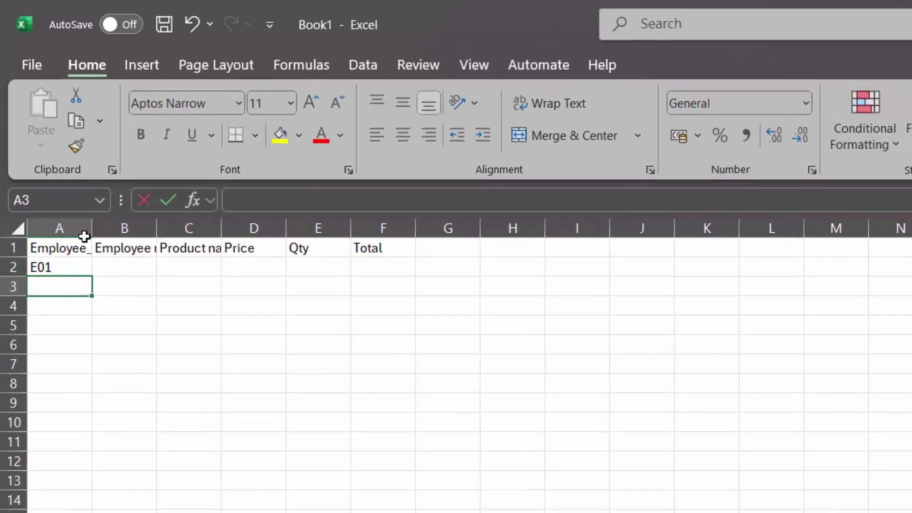
type("E02")
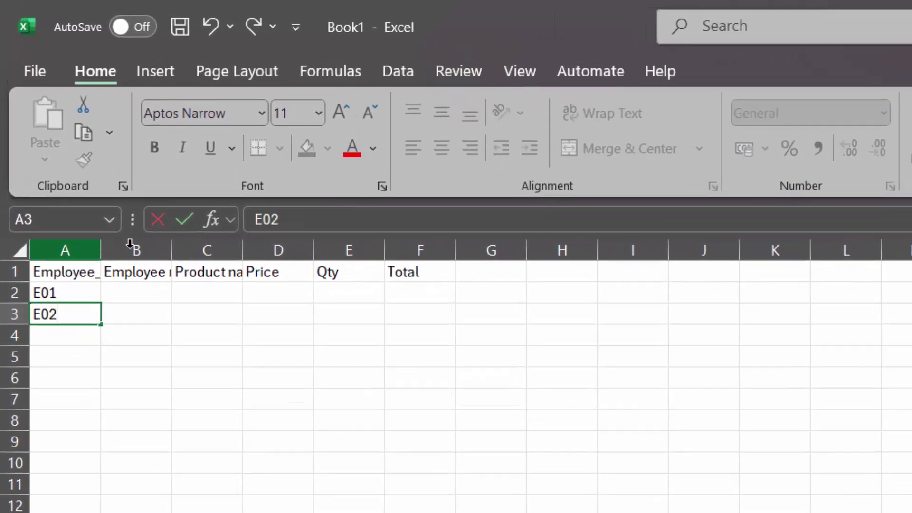
left_click(106, 397)
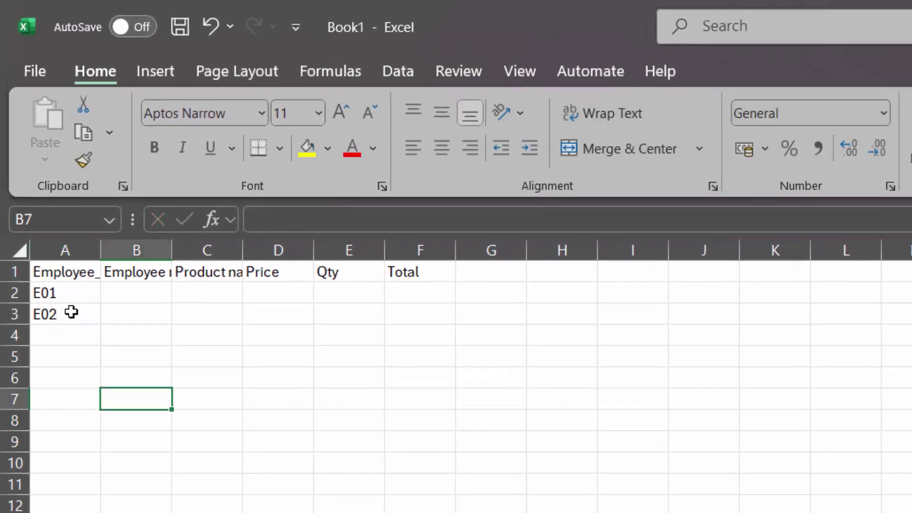
Fill the employee ID series down column A from cells A2 and A3, continuing past E10
left_click(61, 294)
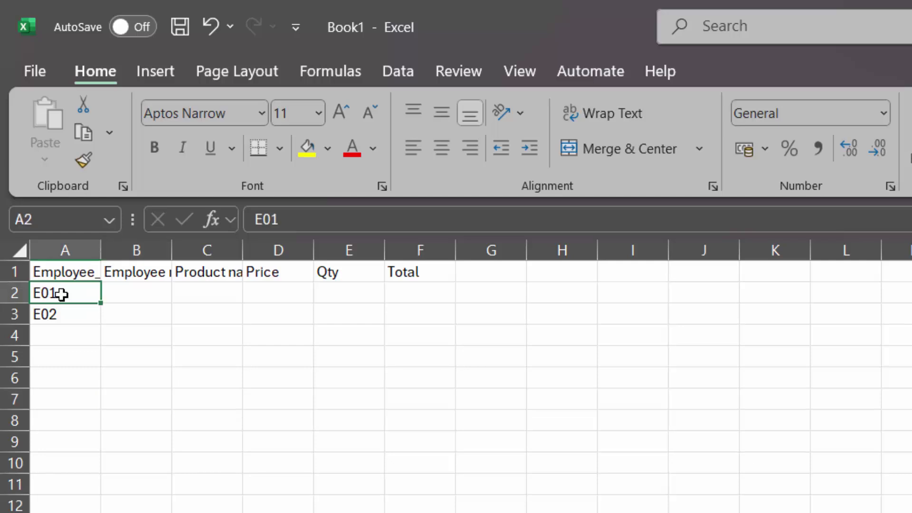
left_click_drag(61, 294, 63, 330)
left_click(63, 332)
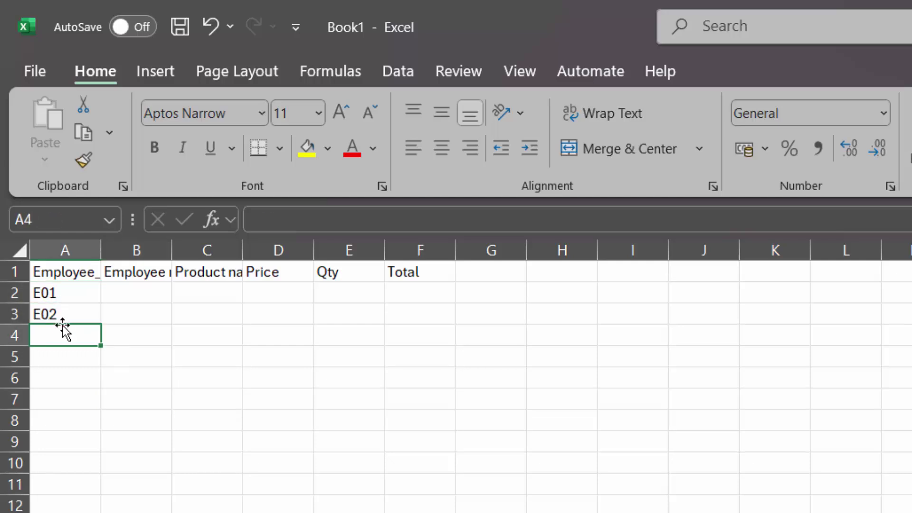
left_click(61, 297)
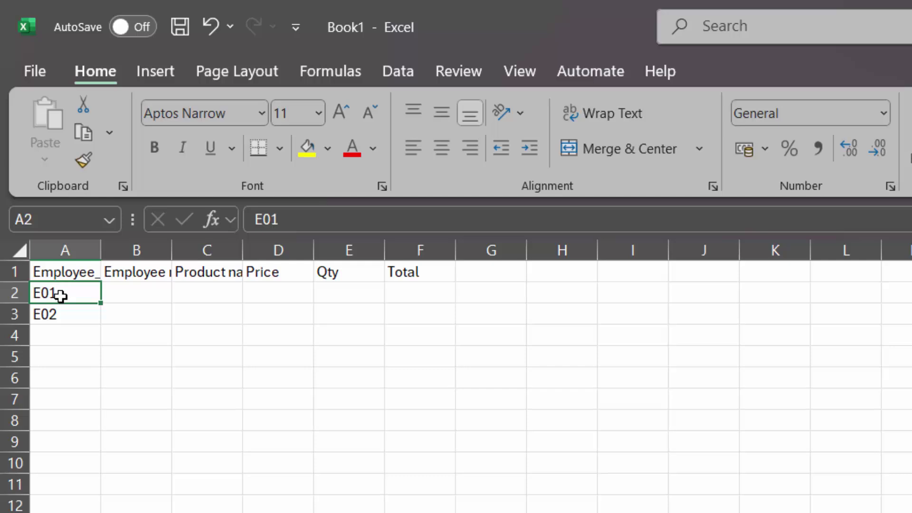
left_click_drag(59, 295, 65, 309)
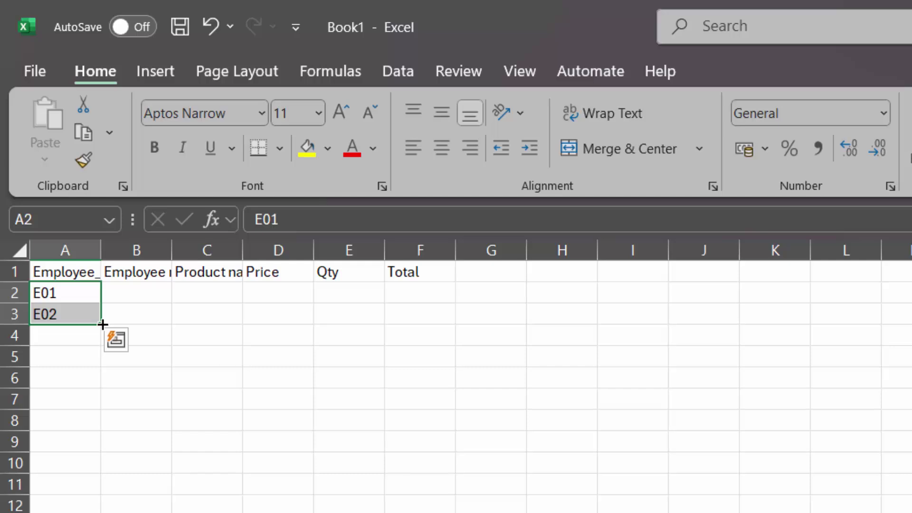
left_click_drag(102, 325, 62, 509)
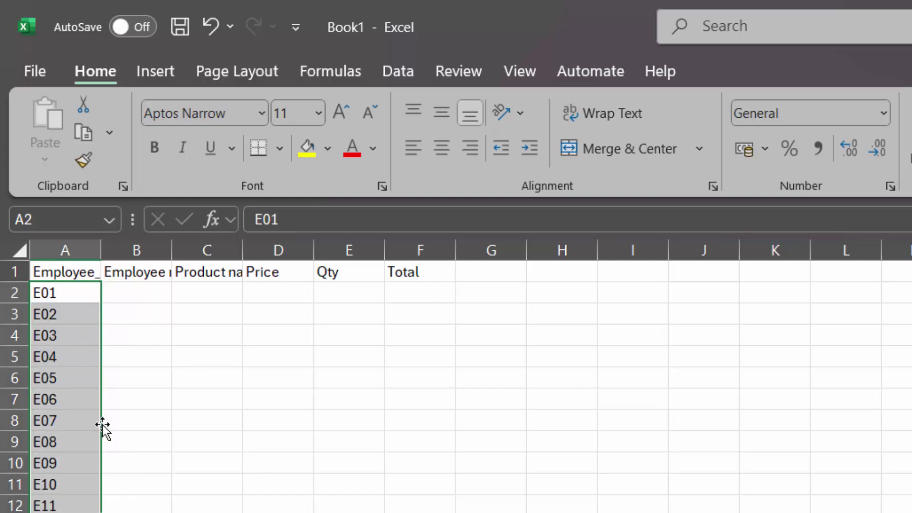
Enter the first names of employees E01 to E03 in cells B2 to B4
left_click(151, 298)
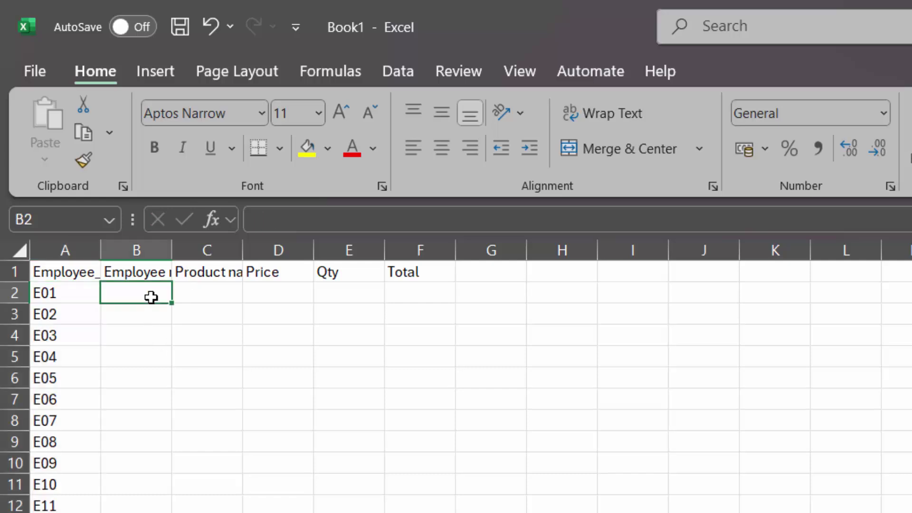
type("Amit")
key("Return")
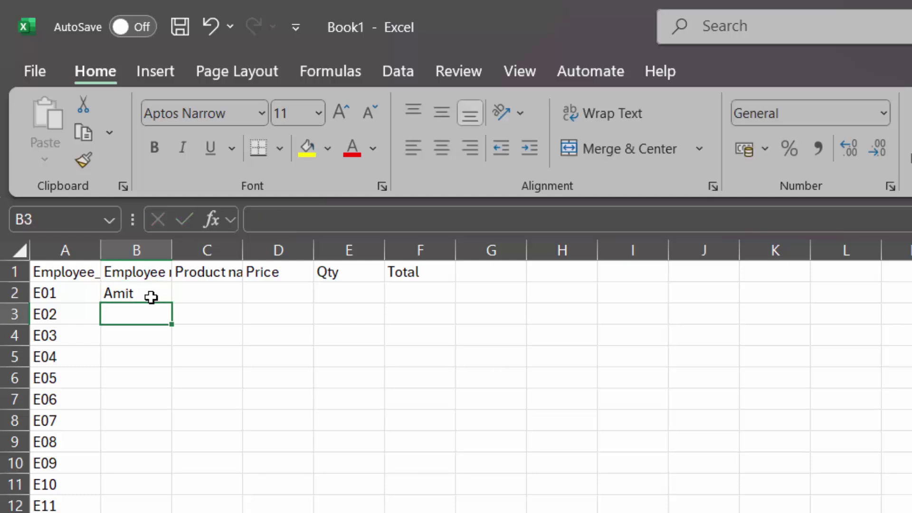
type("Sumit")
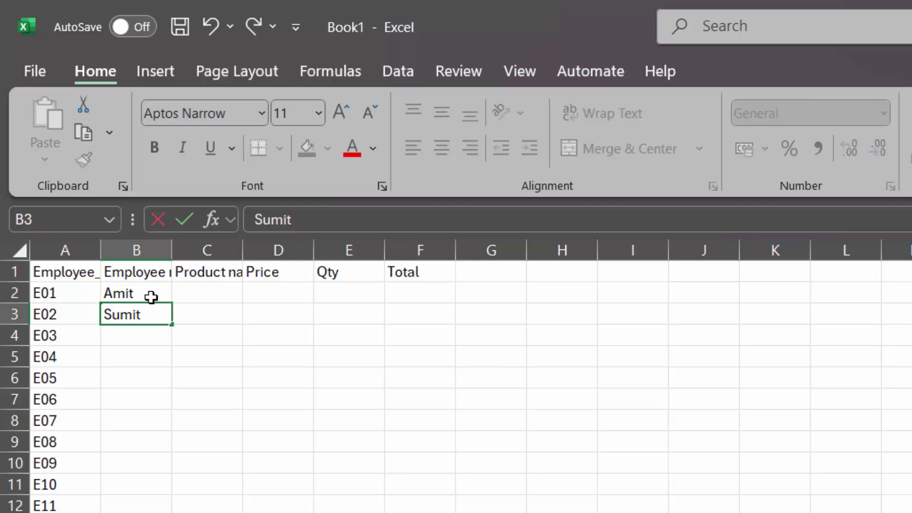
key("Return")
type("Rad")
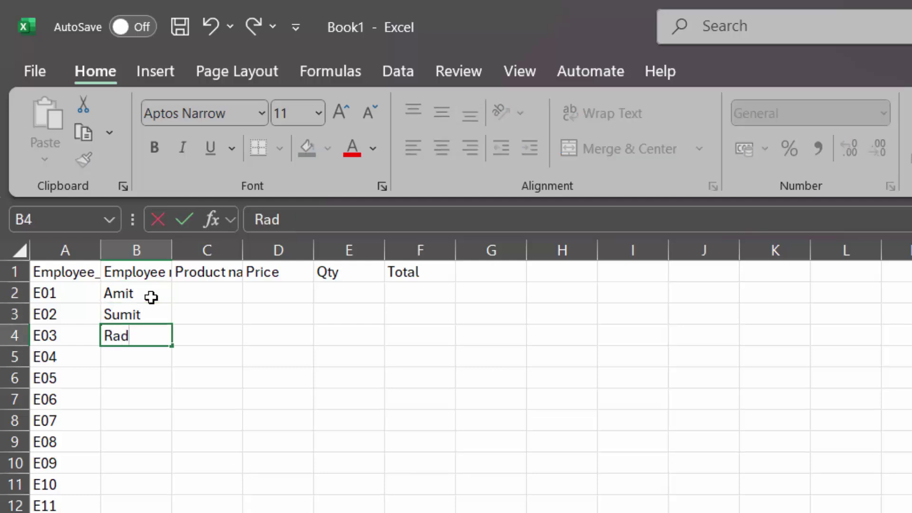
type("hika")
key("Return")
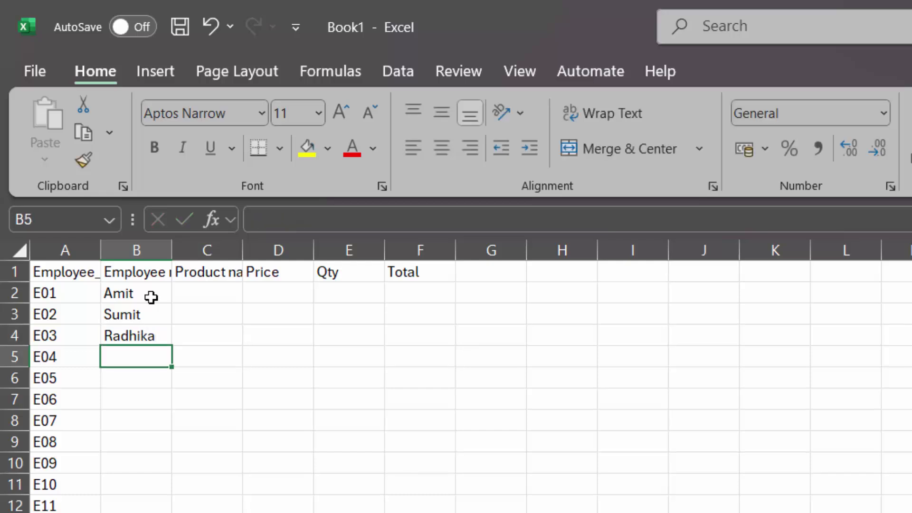
Enter the first names of employees E04 and E05 in cells B5 and B6
type("Sonu")
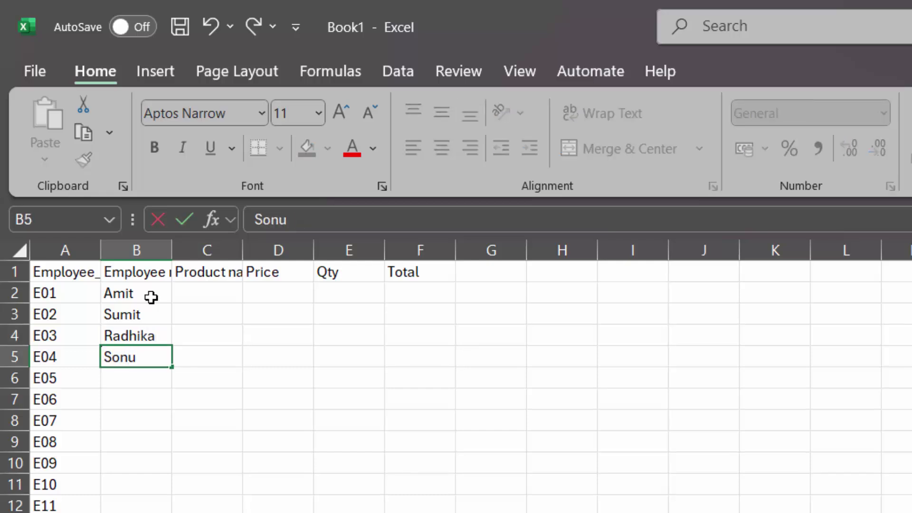
key("BackSpace")
type("i")
key("Return")
type("S")
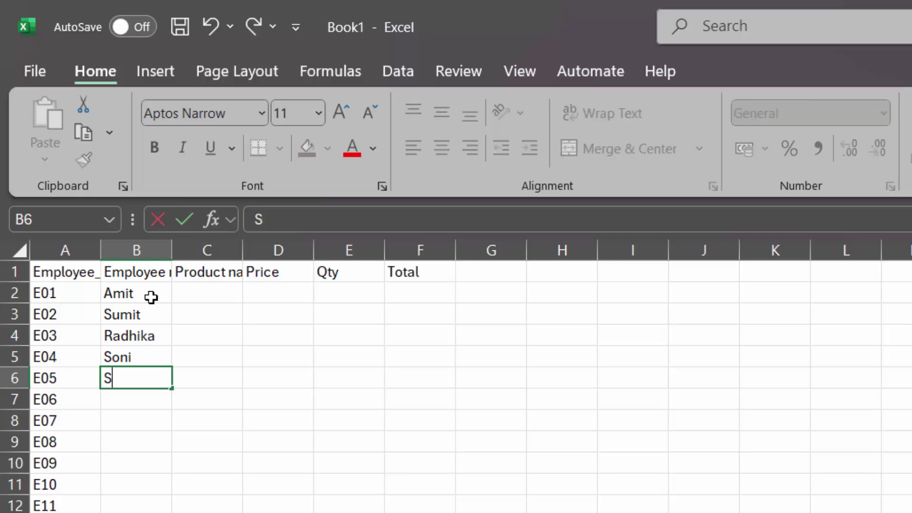
type("onu")
key("Return")
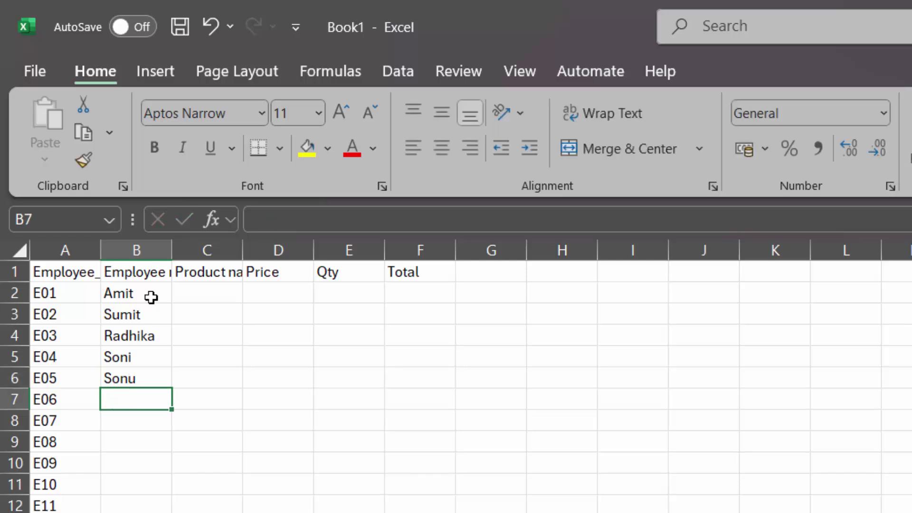
Enter the first names of employees E06 to E08 in cells B7 to B9
type("Mahesh")
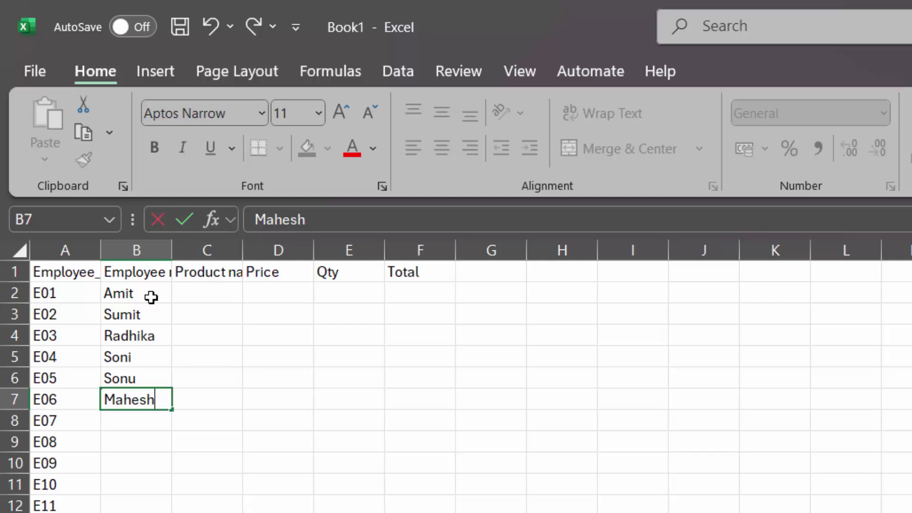
key("Return")
type("Heera")
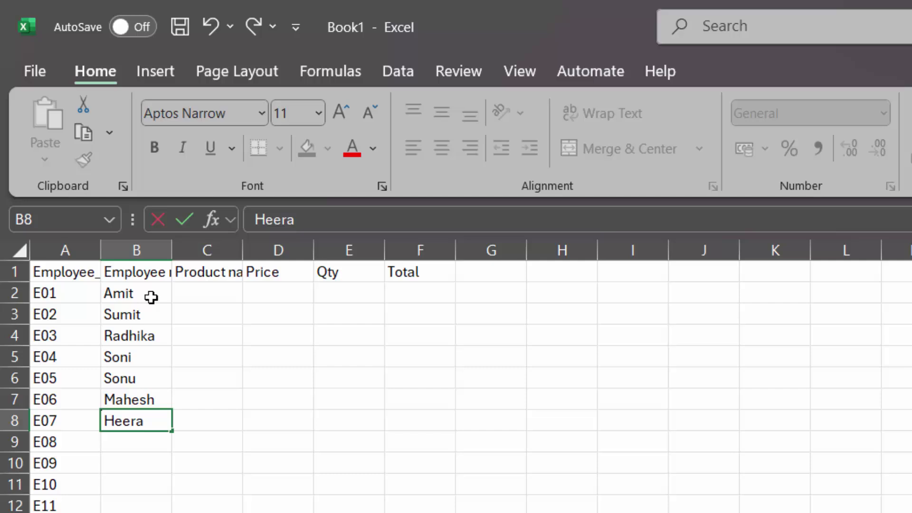
key("Return")
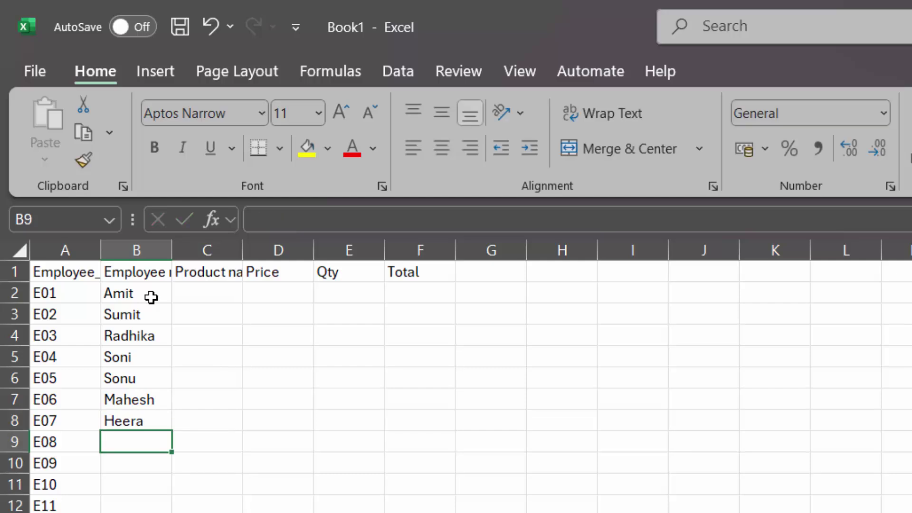
type("Raja")
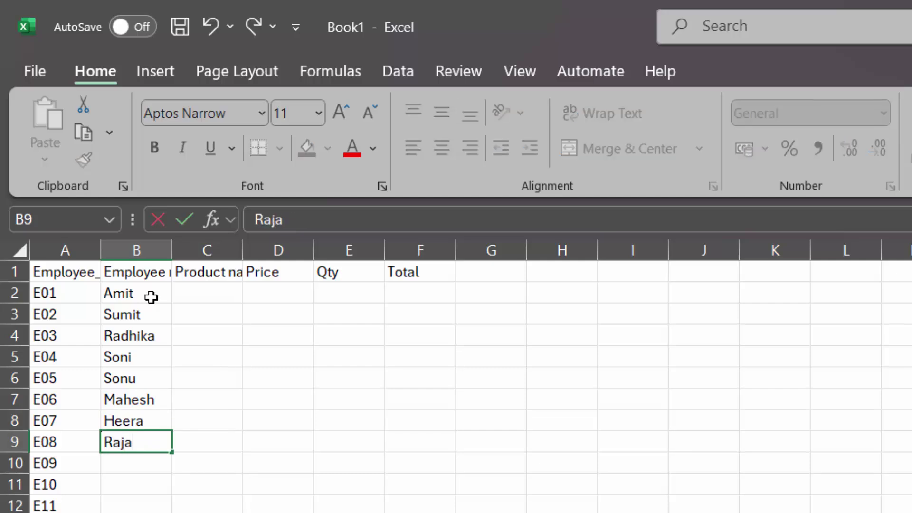
key("Return")
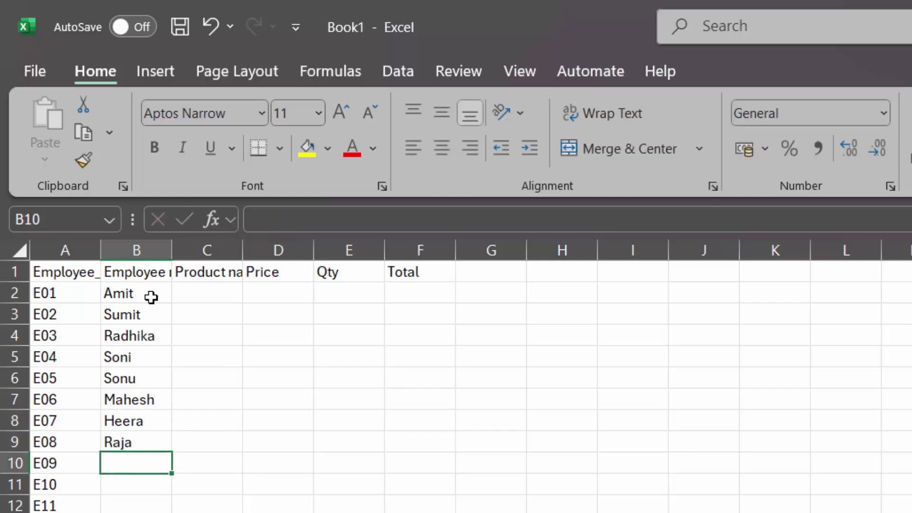
Enter the first names of employees E09 to E11 in cells B10 to B12
type("Lok")
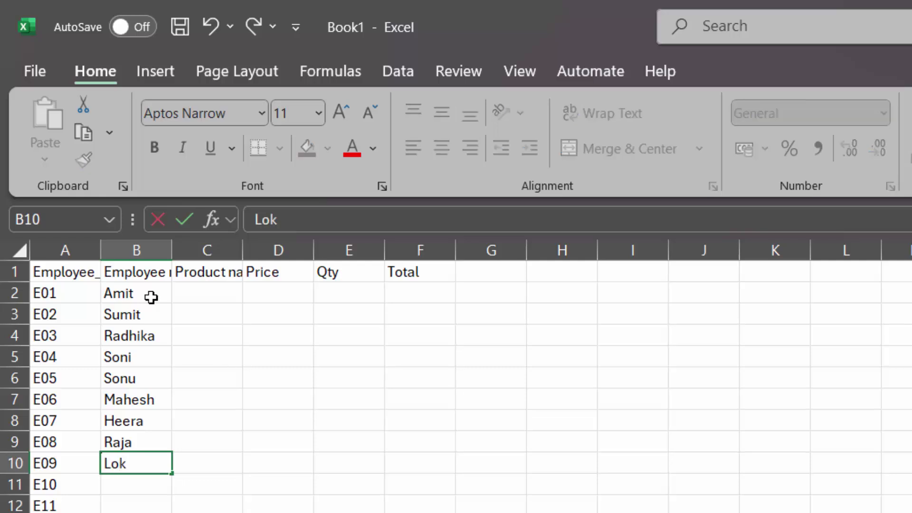
type("esh")
key("Return")
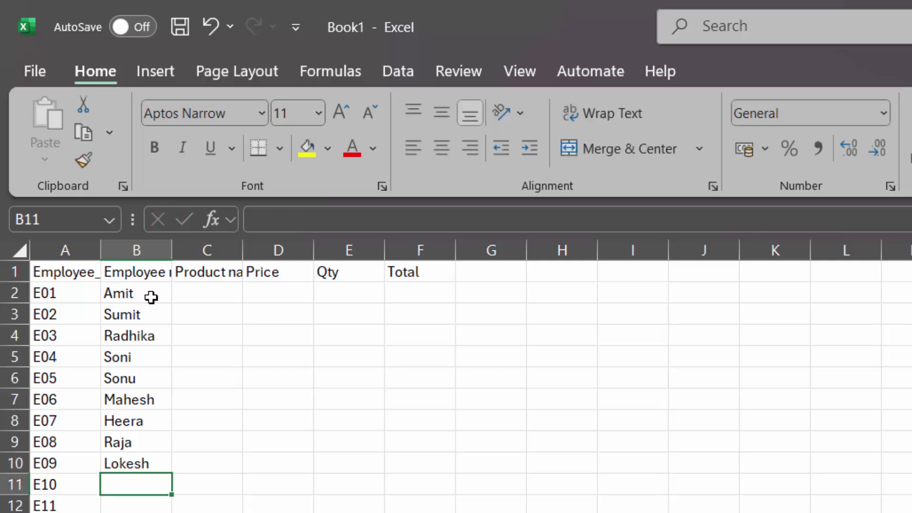
type("Samrat")
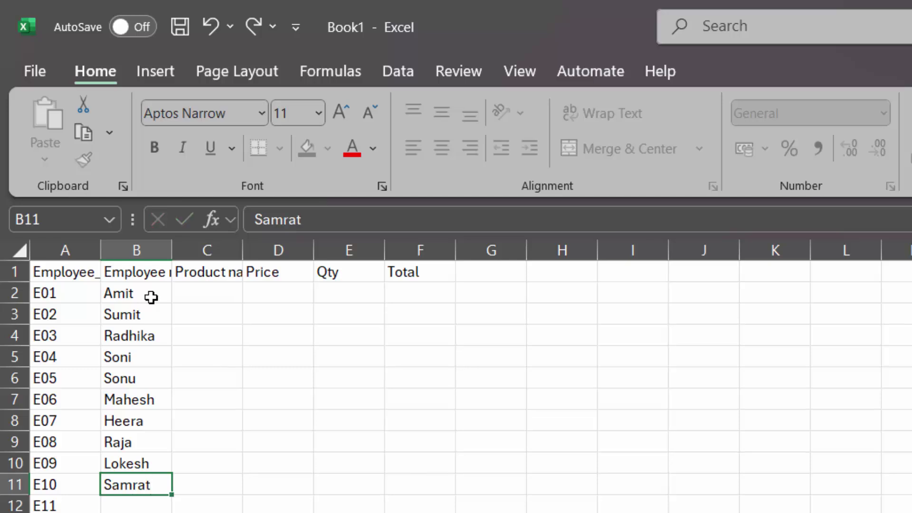
key("Return")
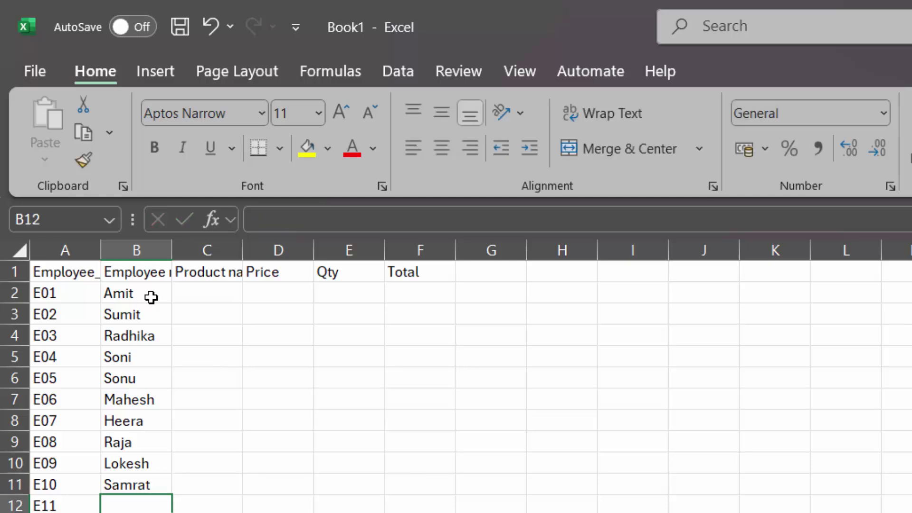
type("Aditi")
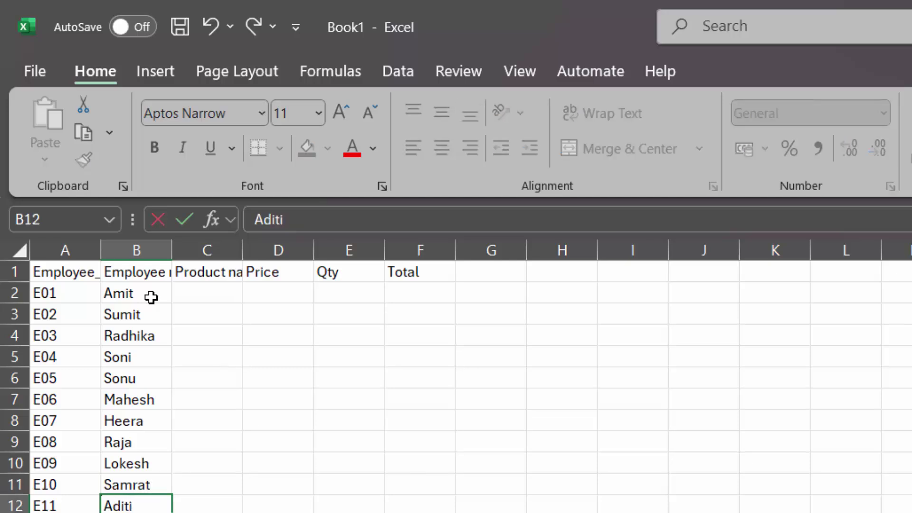
left_click(212, 291)
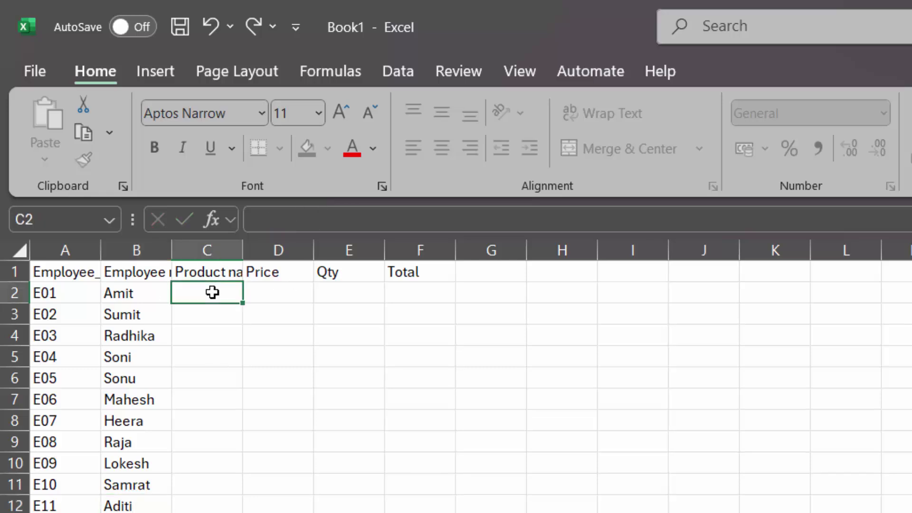
Auto-fit the widths of columns B, C and A to their header text
double_click(172, 248)
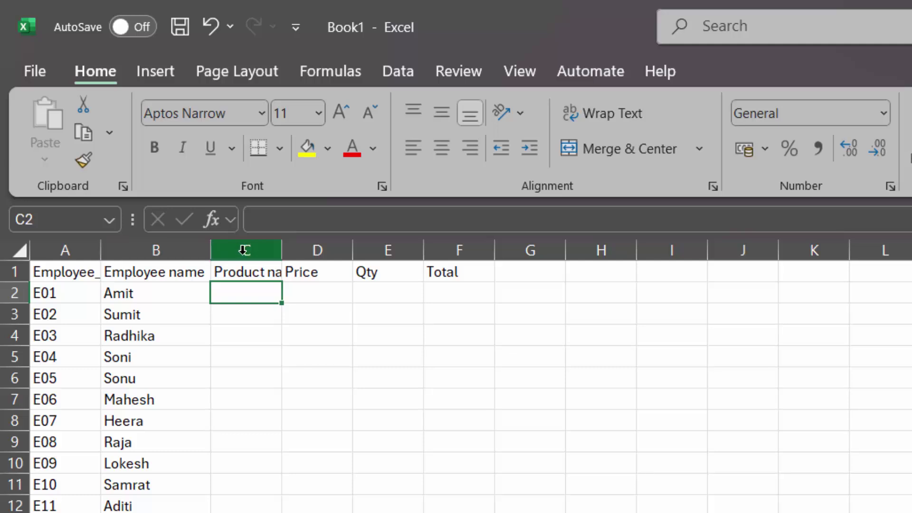
double_click(281, 249)
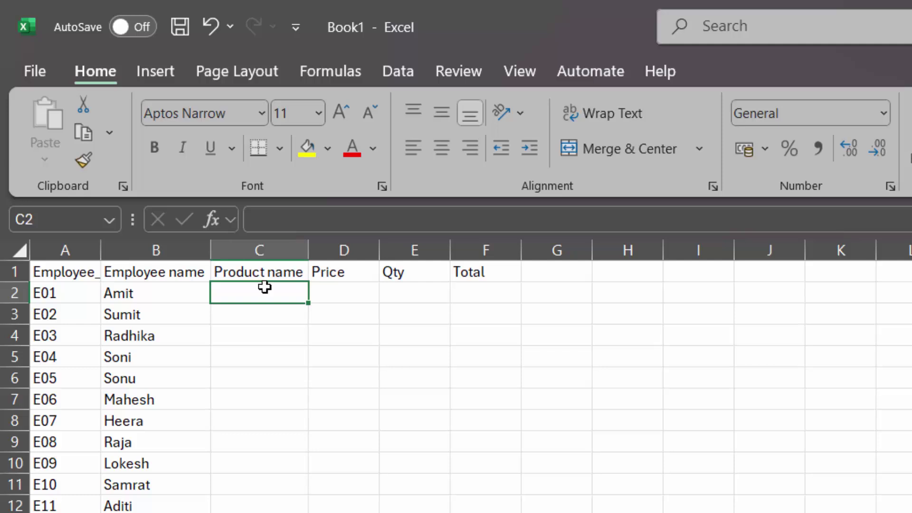
double_click(101, 248)
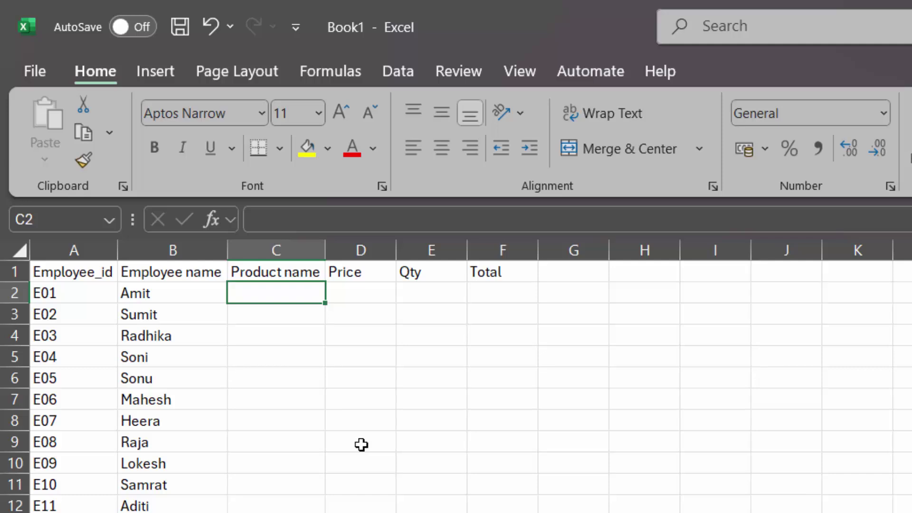
Enter the product names Laotop in cell C2 and Keyboard in cell C3
type("Lao")
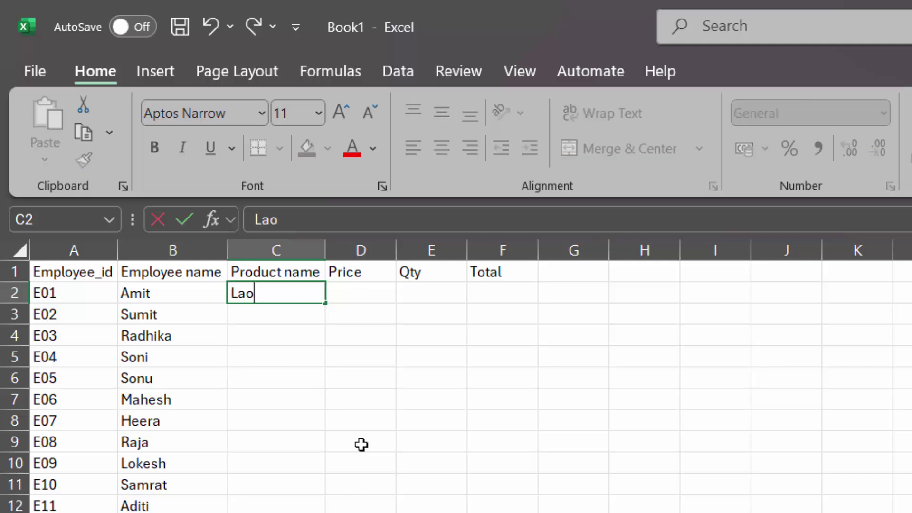
type("top")
key("Return")
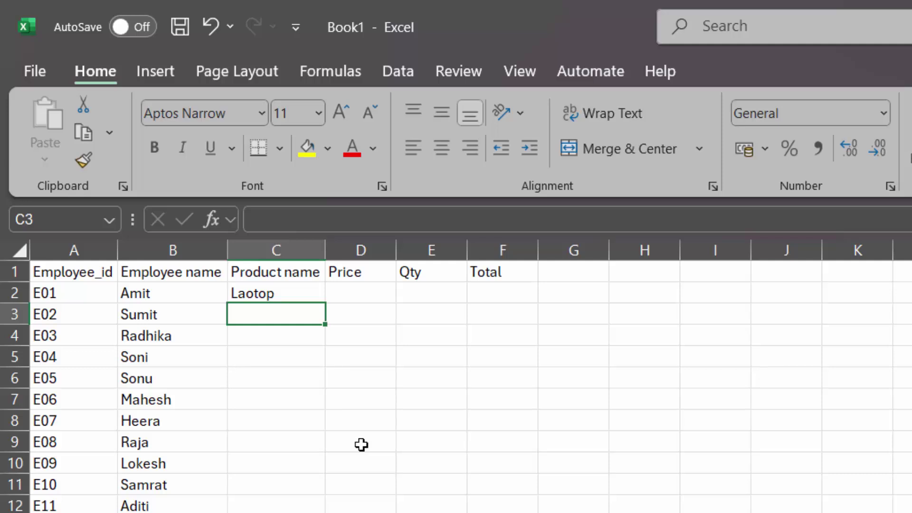
type("Key")
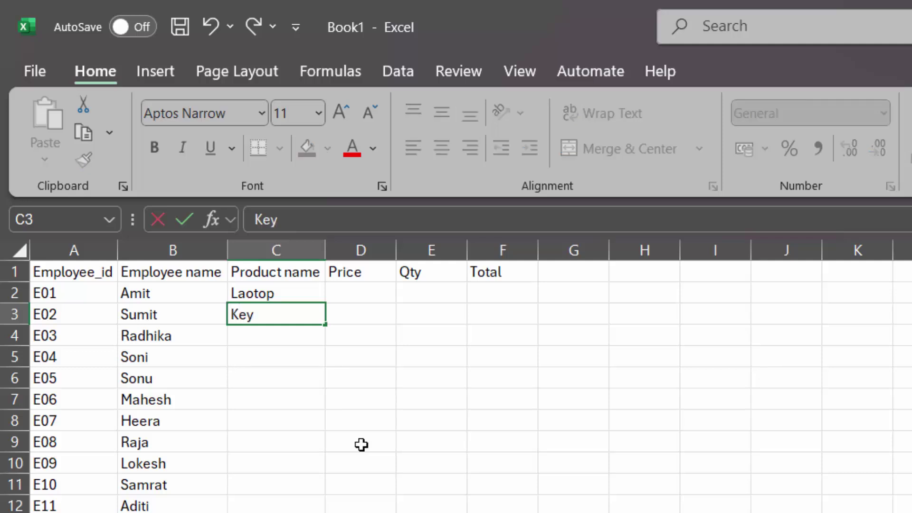
type("board")
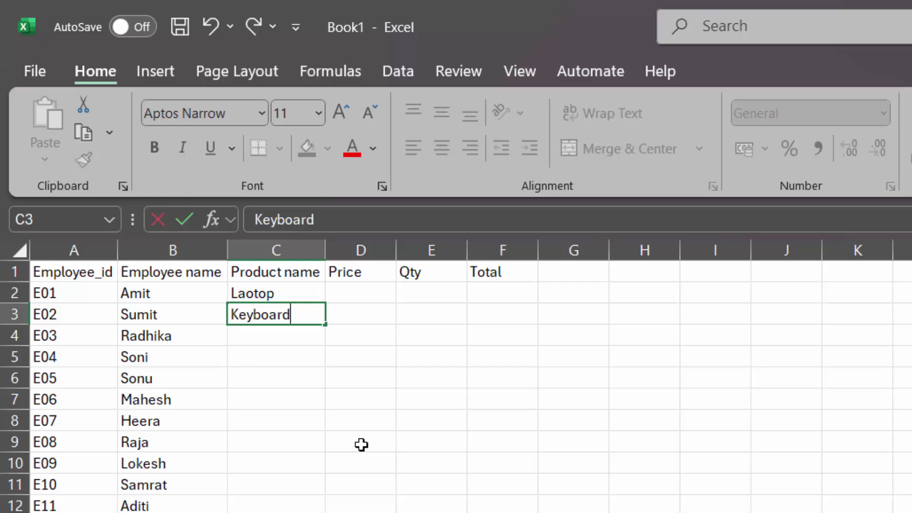
key("Return")
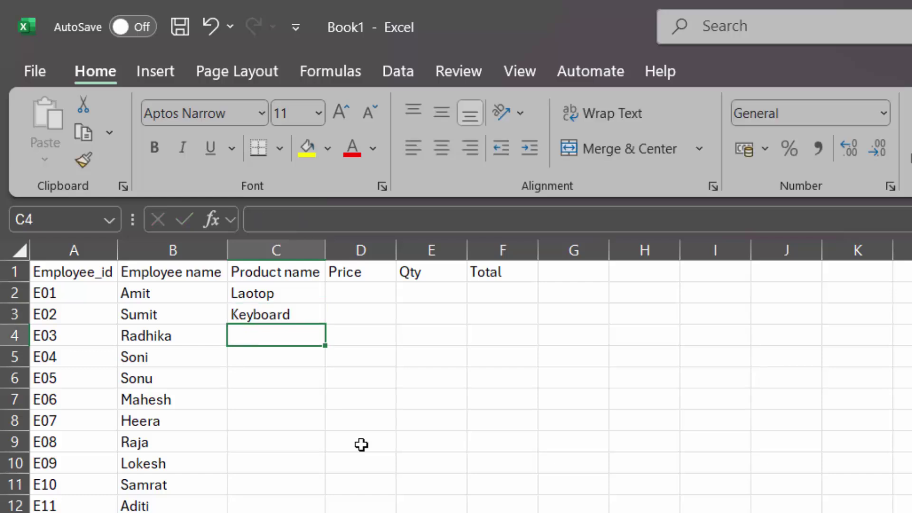
Enter the product names Mouse in cell C4 and Motherboard in cell C5
type("Moy")
key("BackSpace")
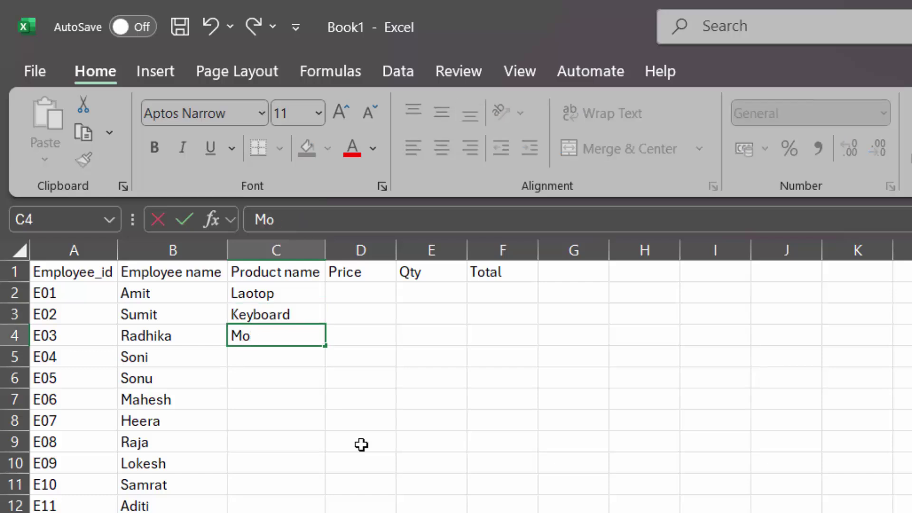
type("use")
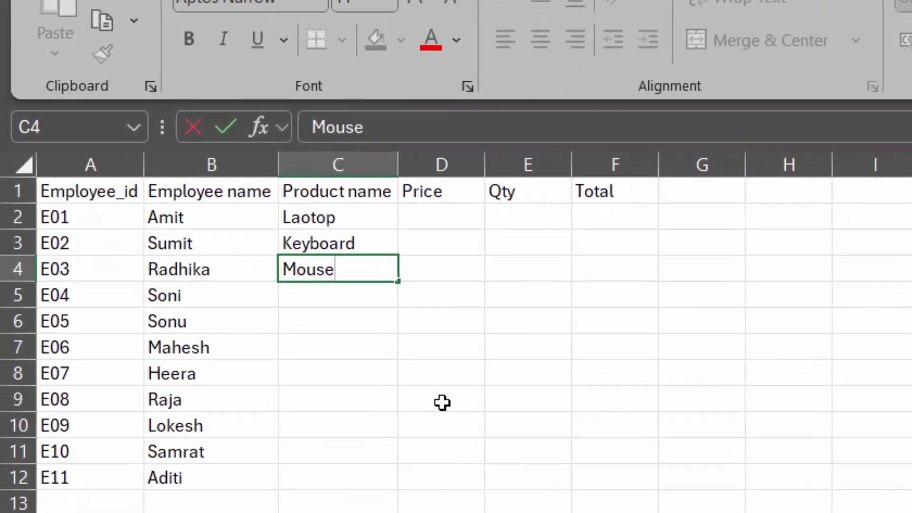
key("Return")
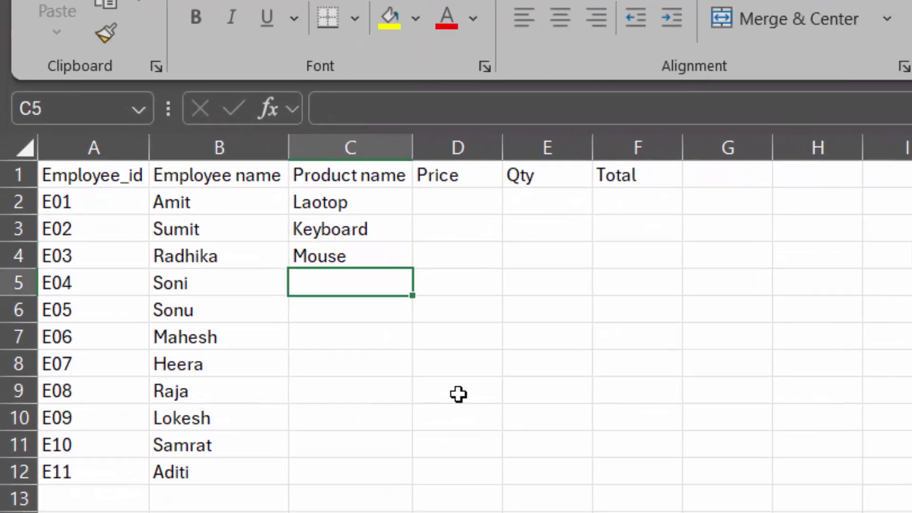
type("Mothe")
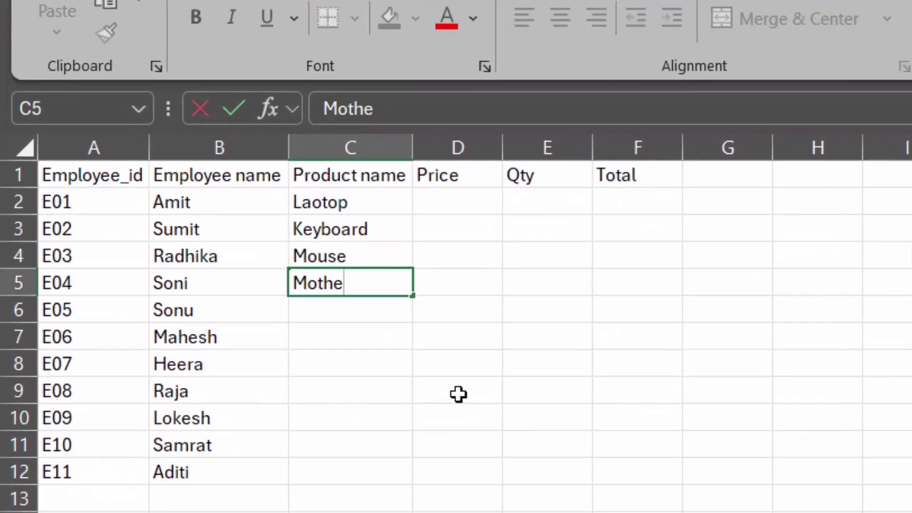
type("rbo")
type("ard")
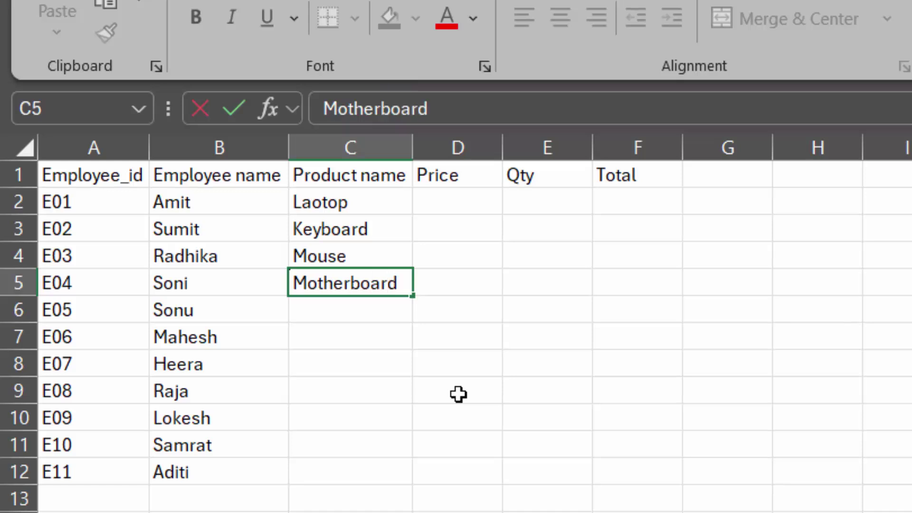
key("Return")
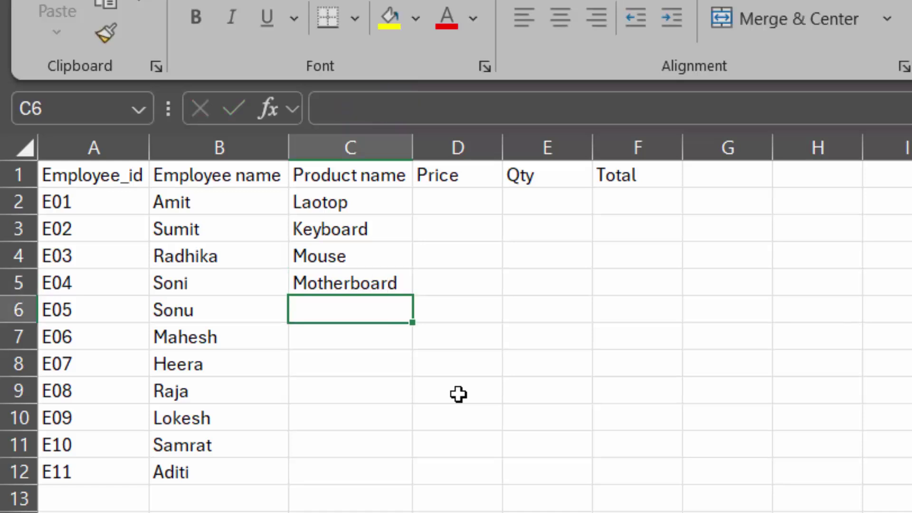
Enter the product names Mouse in cell C6 and Laotop in cell C7
type("Mouse")
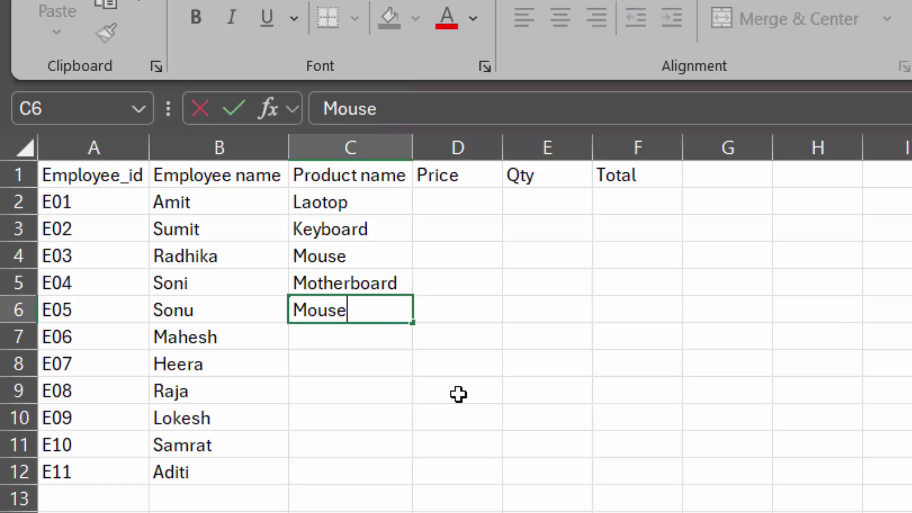
key("ctrl+Return")
key("Return")
type("La")
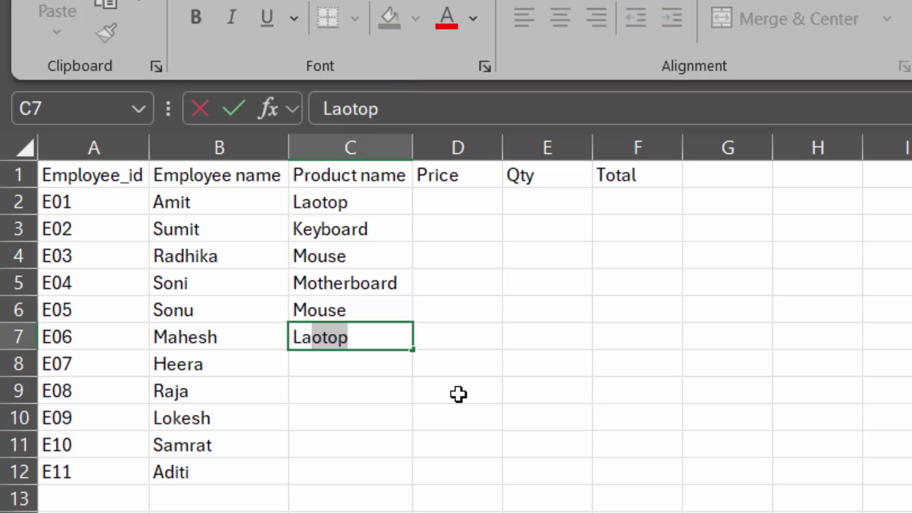
key("Tab")
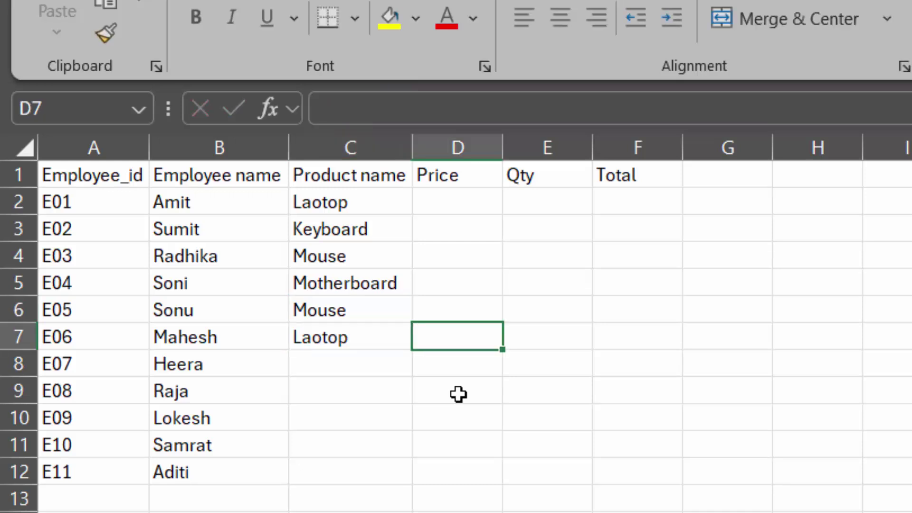
Correct the spelling of the product name in cell C2 to Laptop
left_click(367, 364)
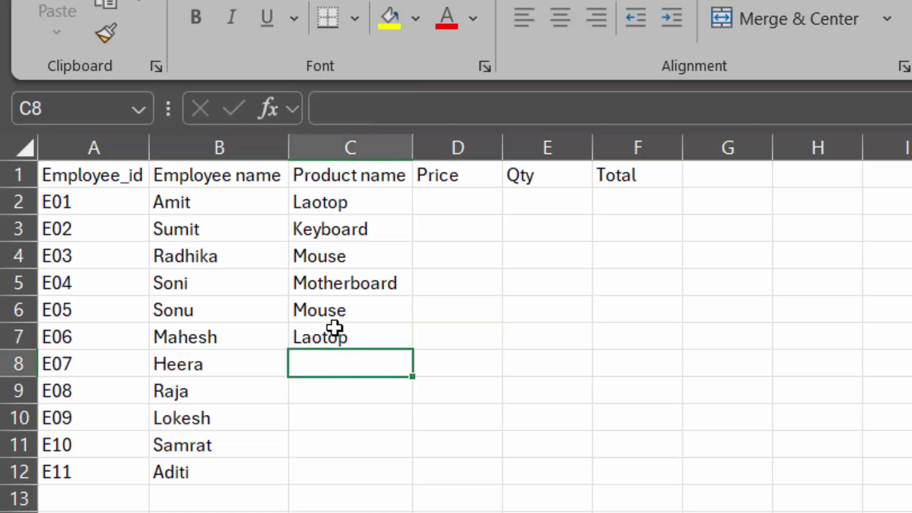
double_click(395, 341)
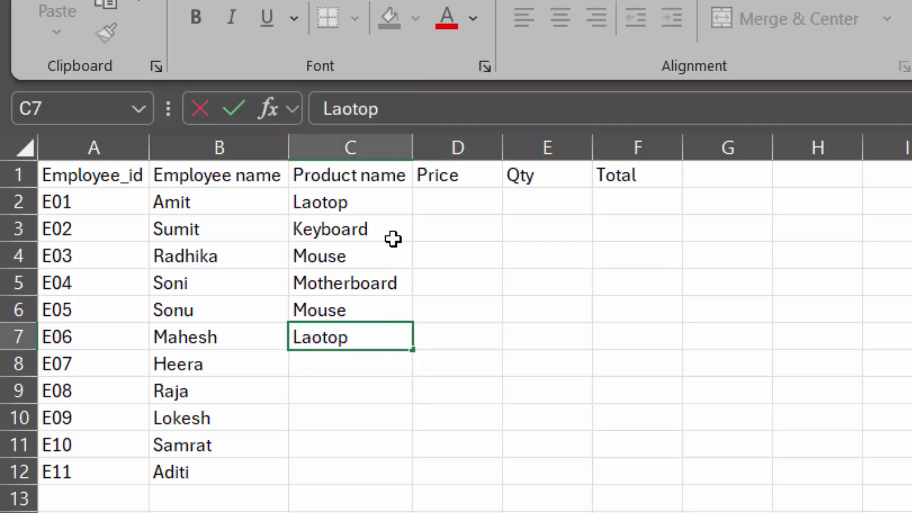
left_click(370, 205)
double_click(347, 204)
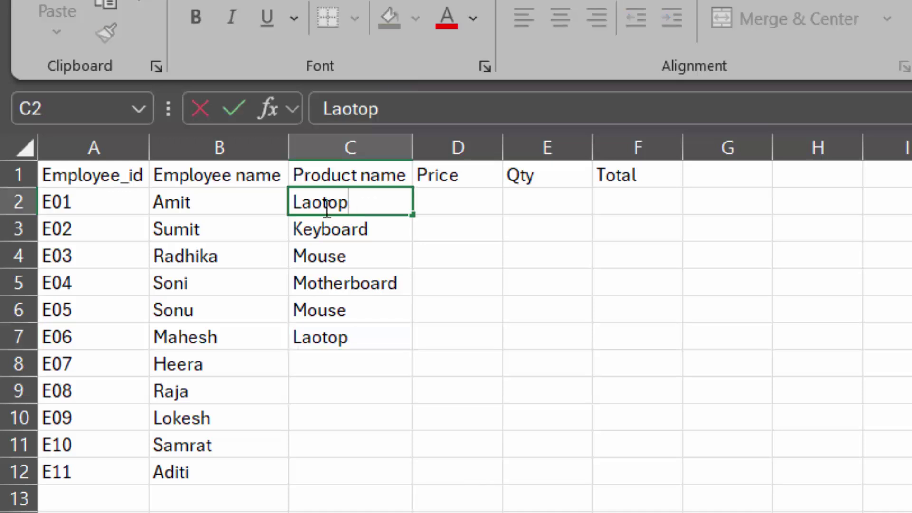
left_click(327, 204)
key("BackSpace")
type("p")
Correct the spelling of the product name in cell C7 to Laptop
left_click(322, 337)
double_click(322, 339)
key("BackSpace")
type("p")
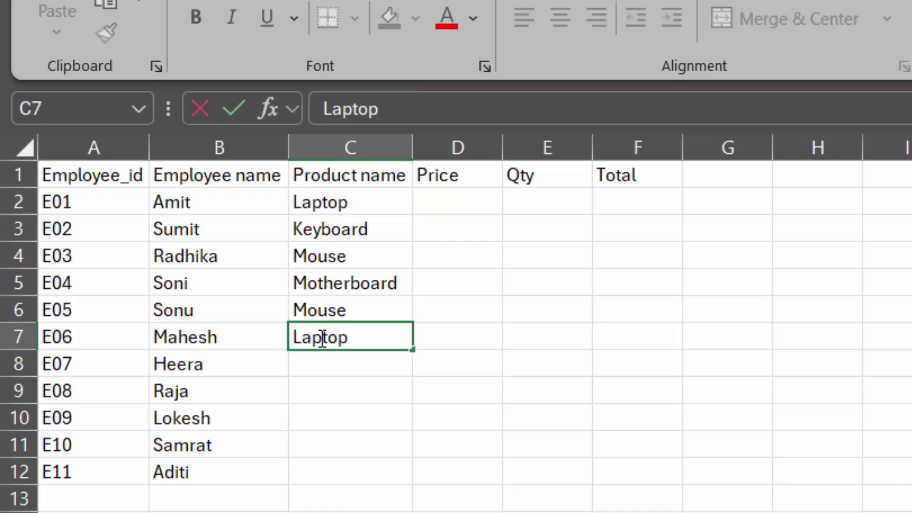
Enter the product names Keyboard in cell C8 and Laptop in cell C9
left_click(336, 371)
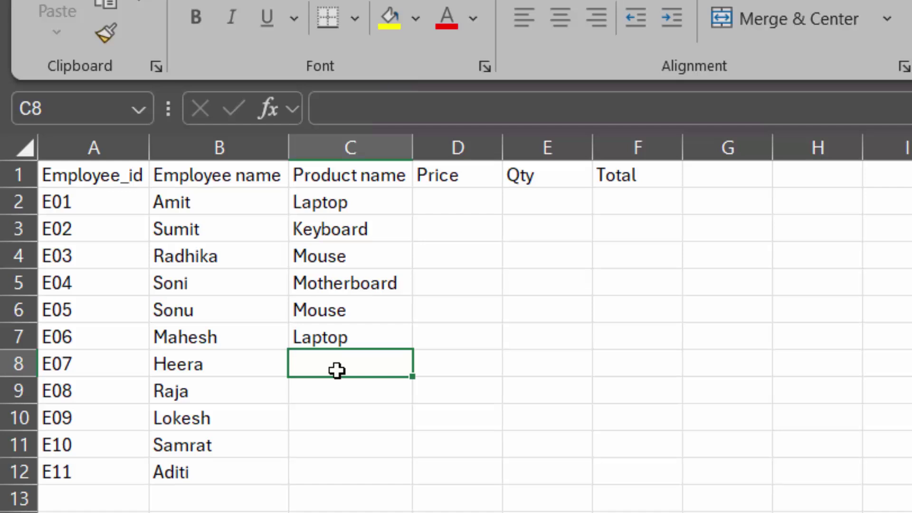
type("Keyboard")
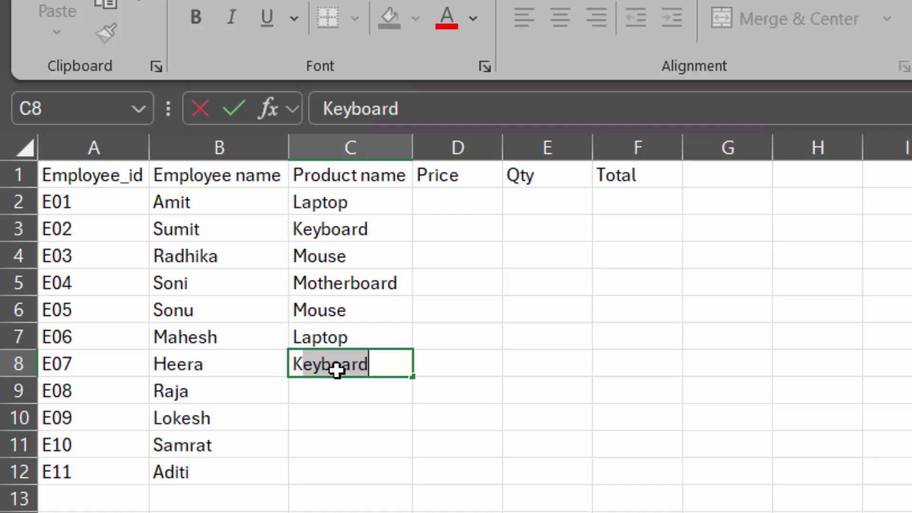
key("Tab")
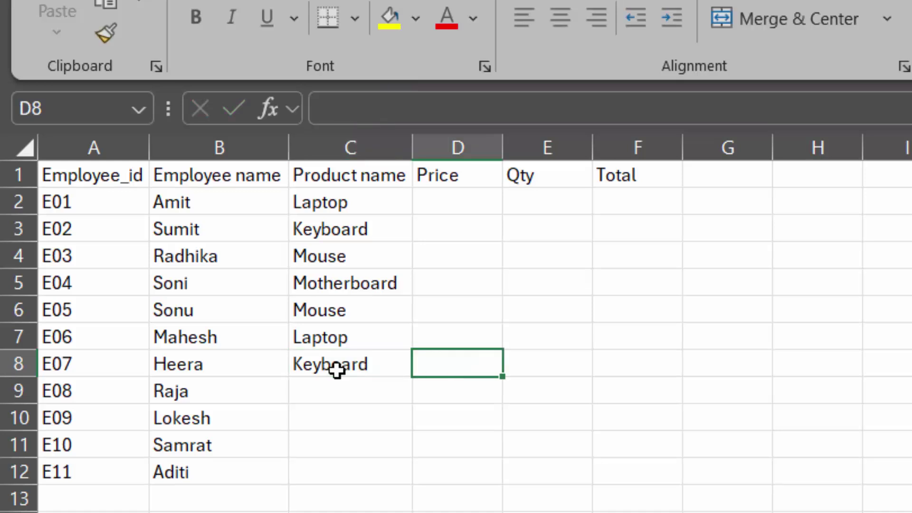
left_click(341, 391)
type("L")
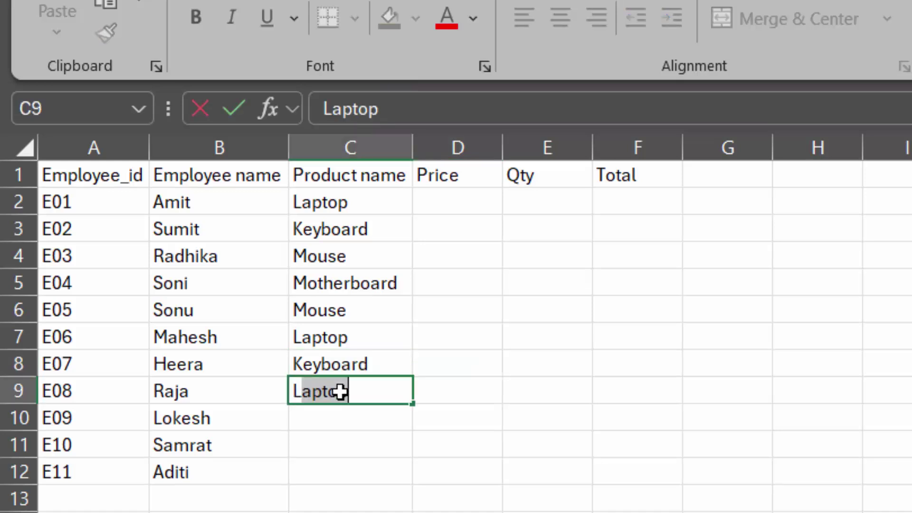
key("Return")
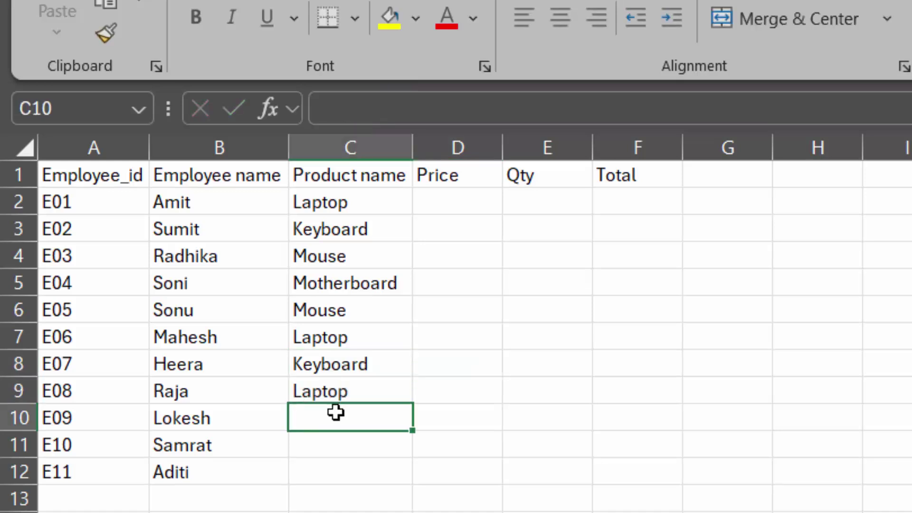
Enter the product names Mouse in cells C10 and C11 and Keyboard in cell C12
type("M")
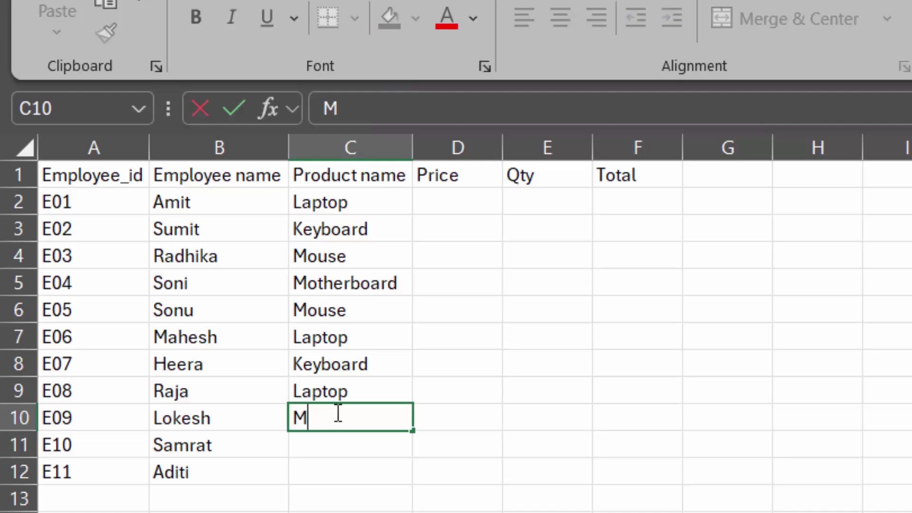
type("ouse")
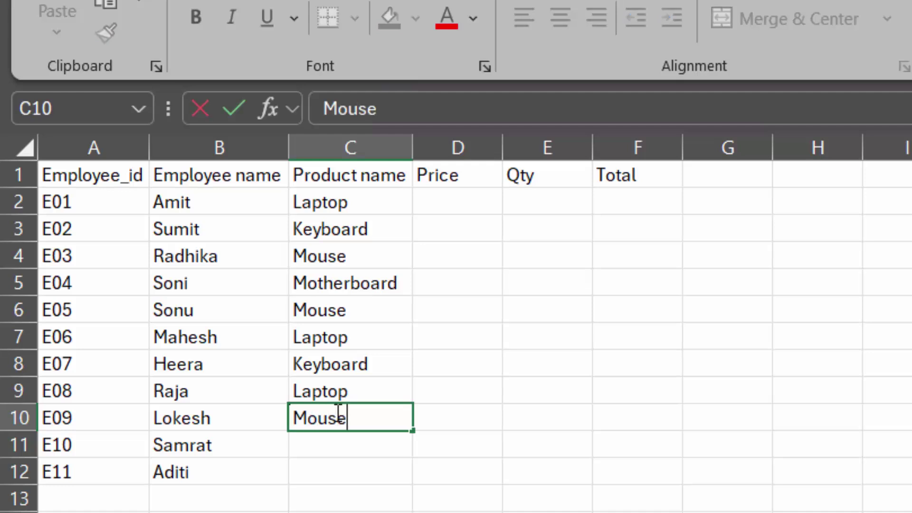
left_click(335, 445)
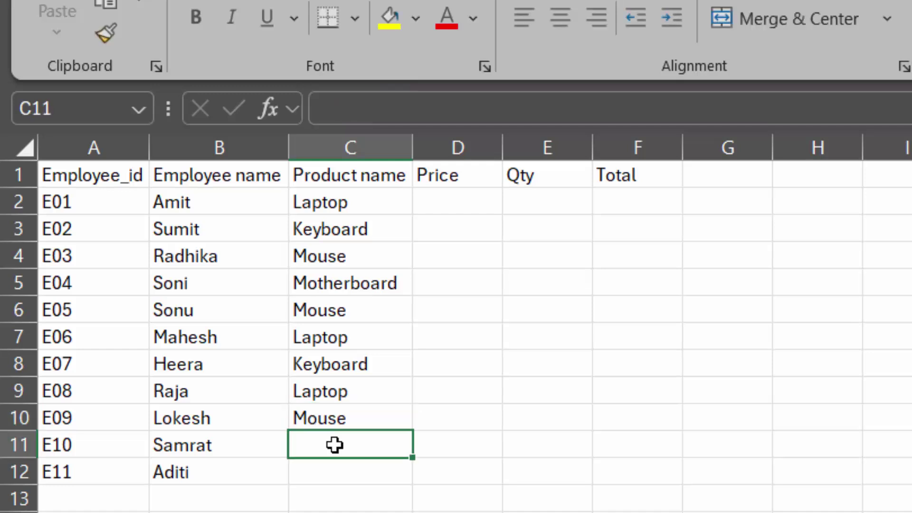
type("Mouse")
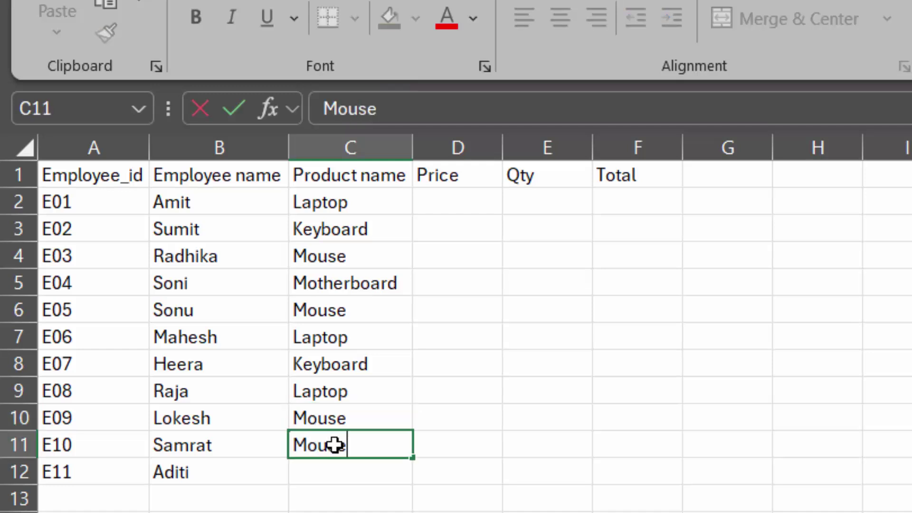
key("Return")
type("K")
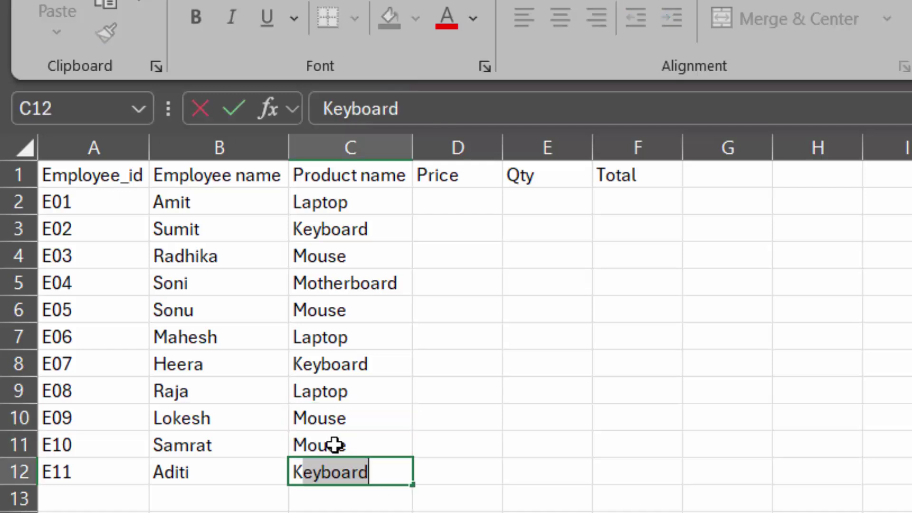
key("Tab")
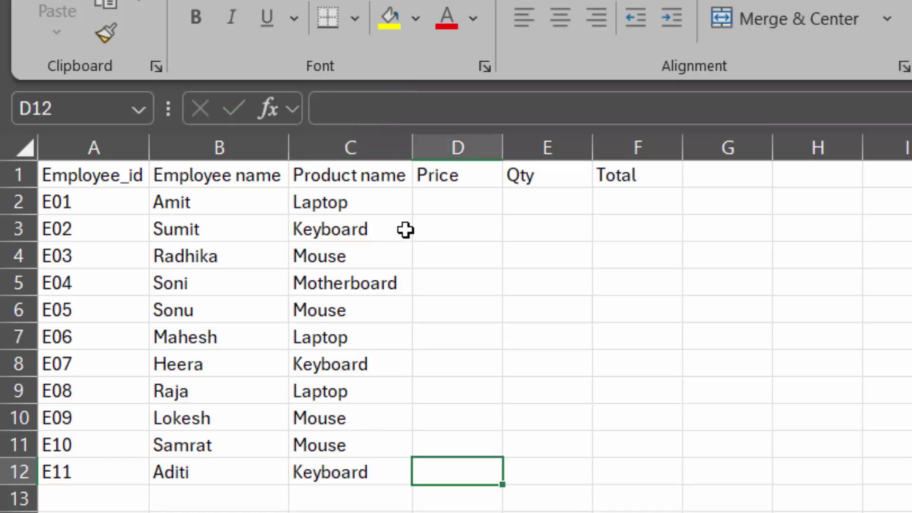
Fill the Price cells D2 to D5 with 60000, 470, 300 and 8000
left_click(453, 205)
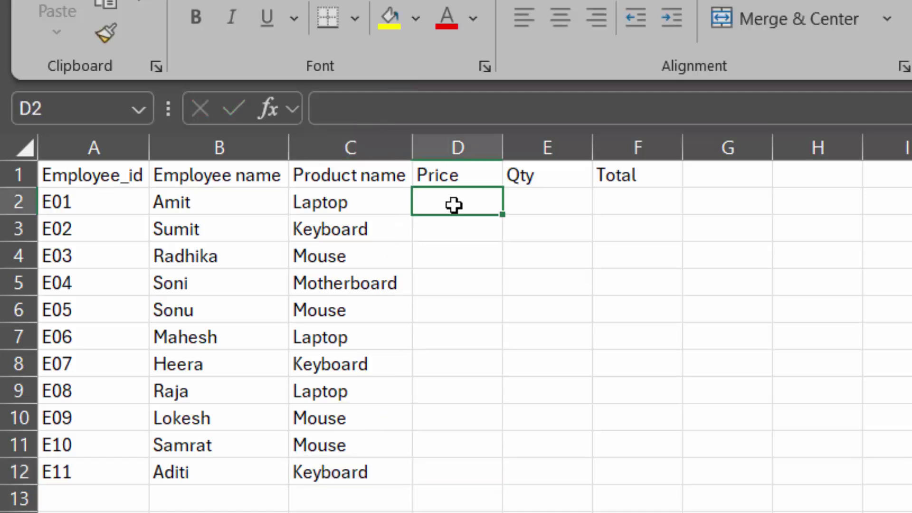
type("6000")
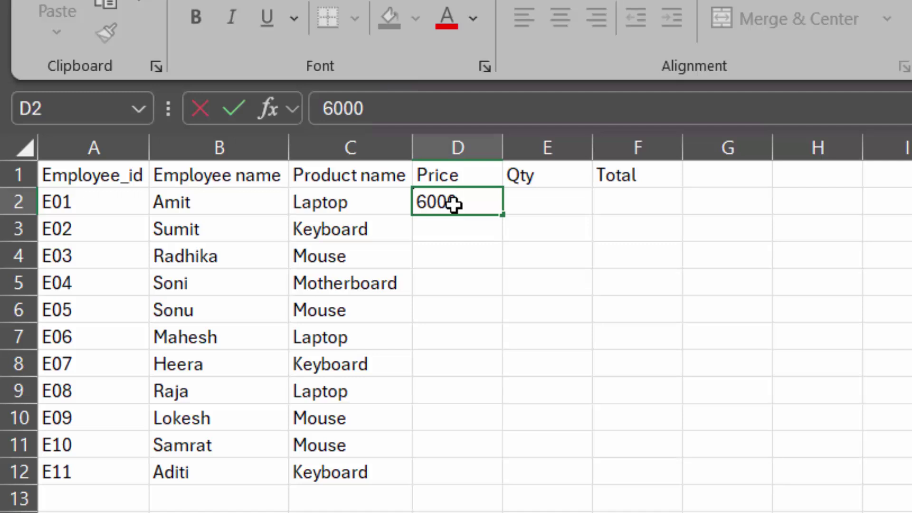
type("0")
key("Return")
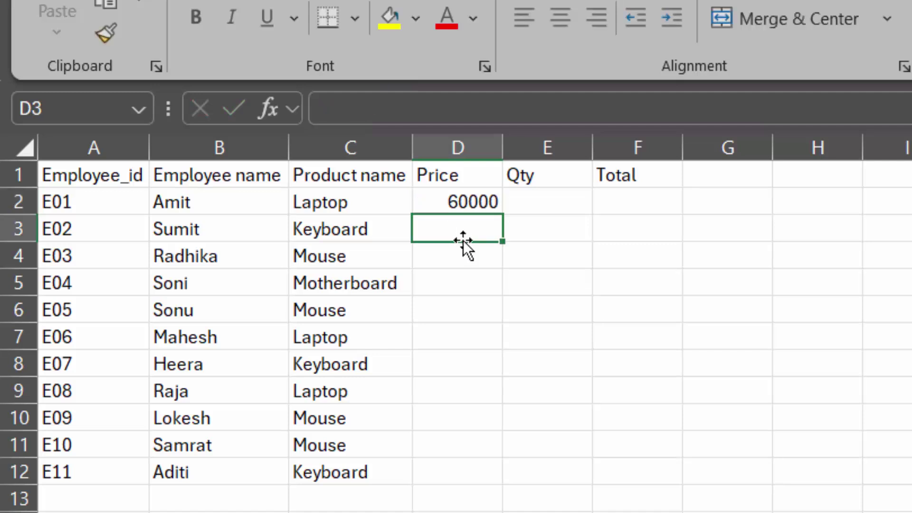
type("470")
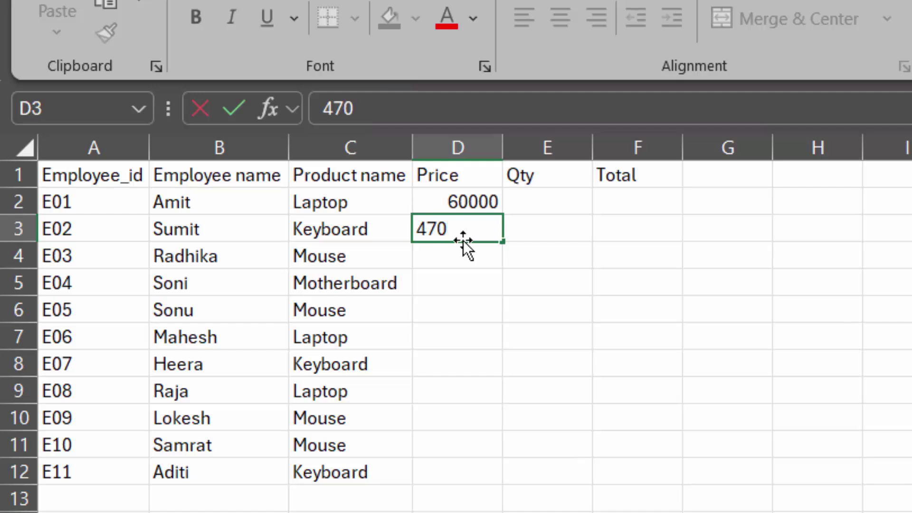
key("Return")
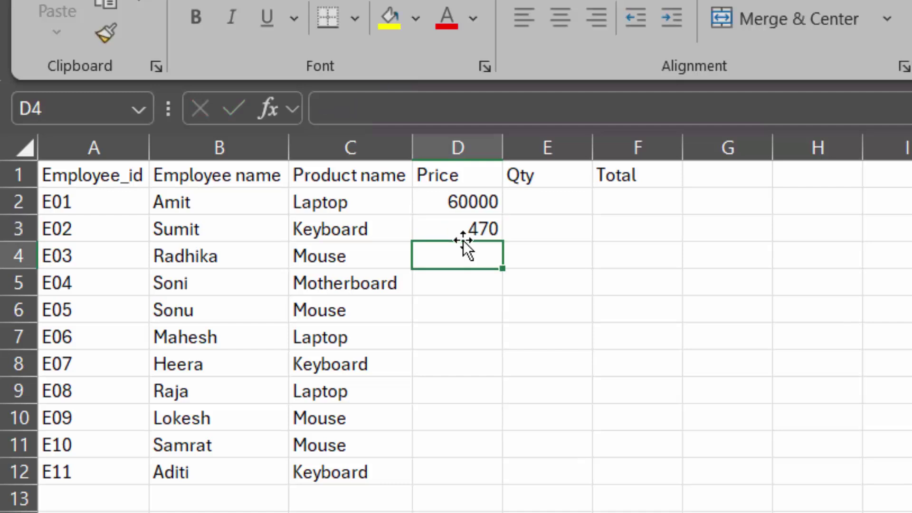
type("300")
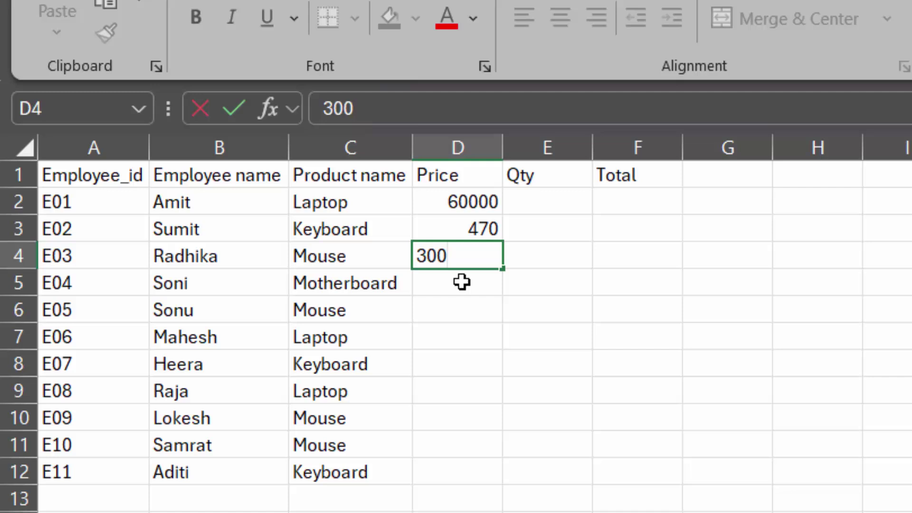
key("Return")
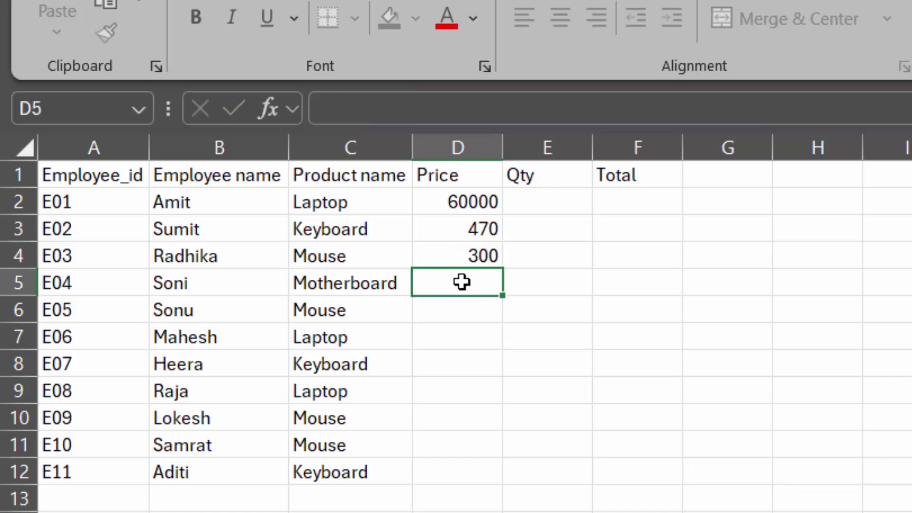
type("8000")
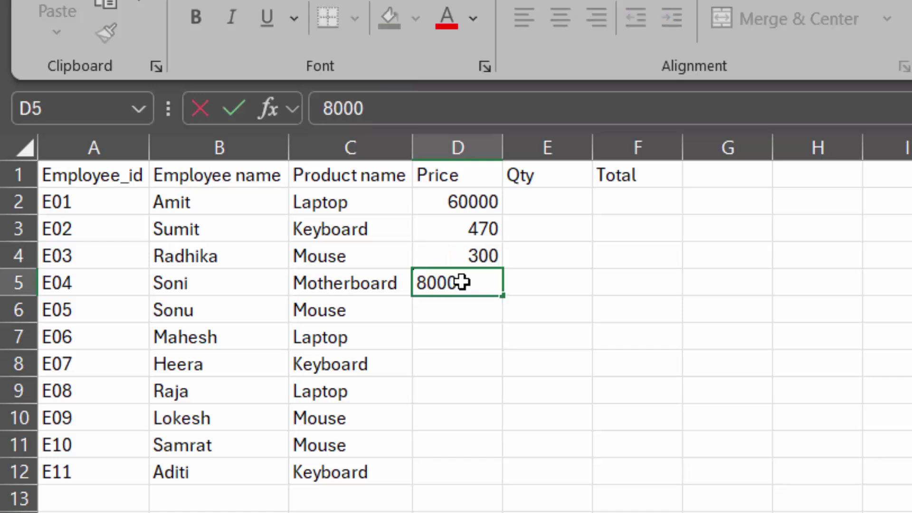
key("Return")
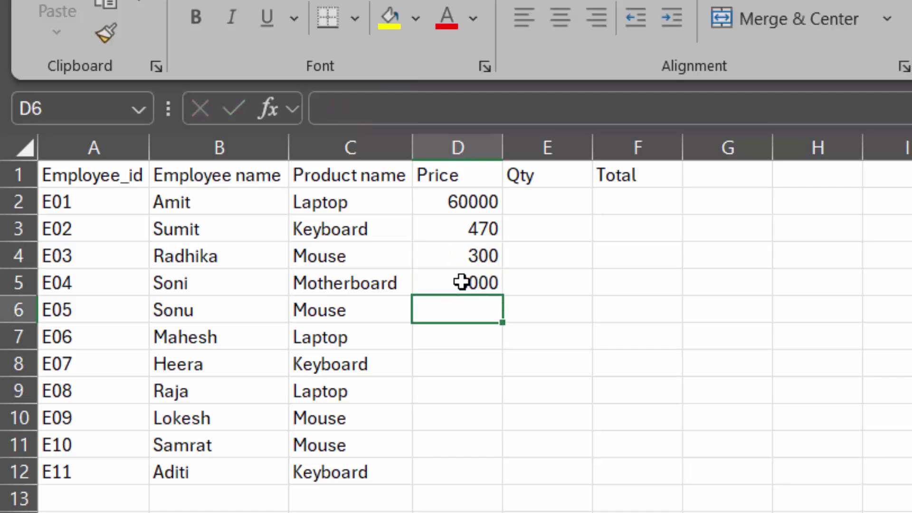
Fill the Price cells D6 to D9 with 340, 70000, 469 and 80000
type("340")
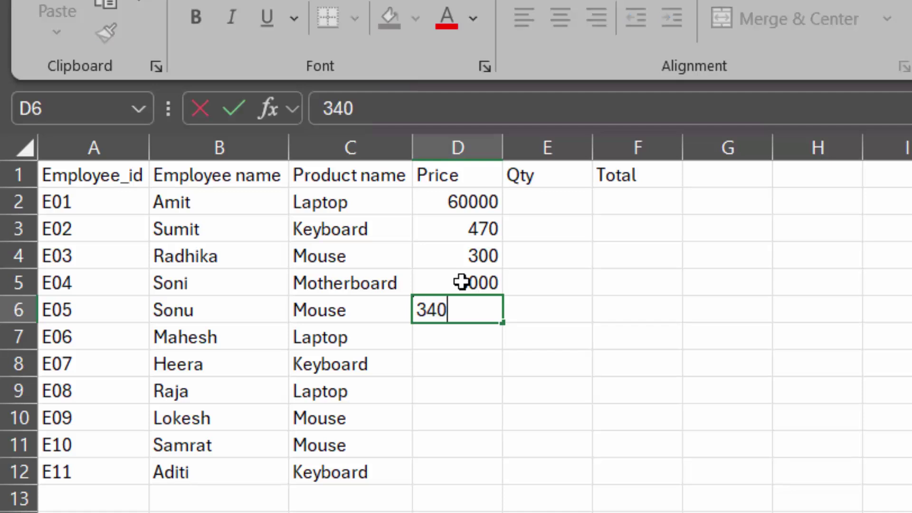
key("Return")
type("70000")
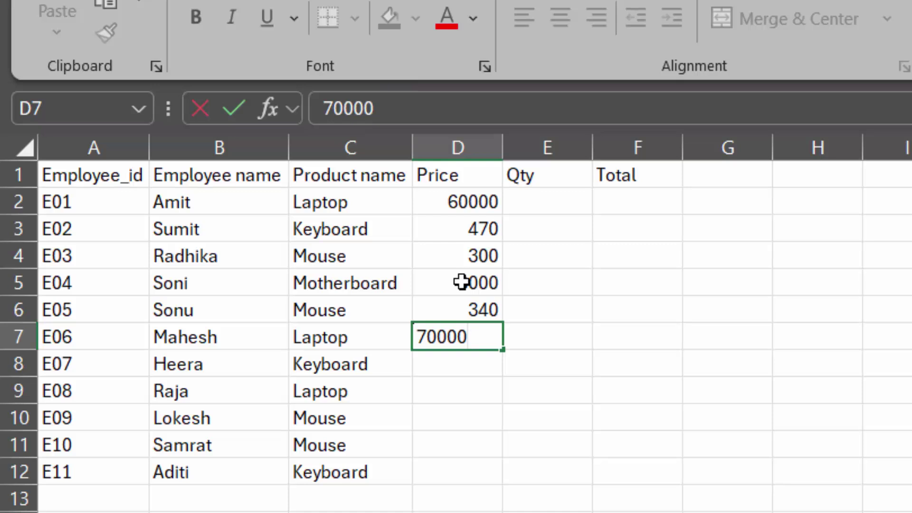
key("Return")
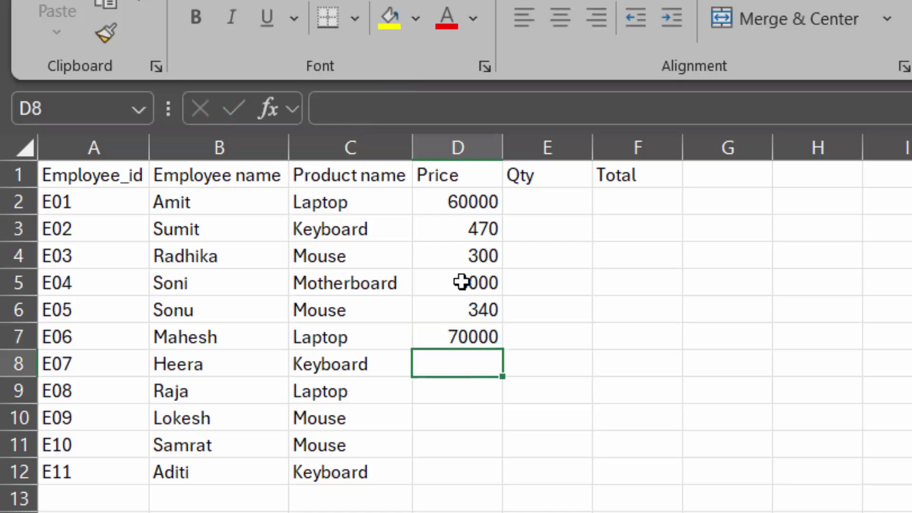
type("469")
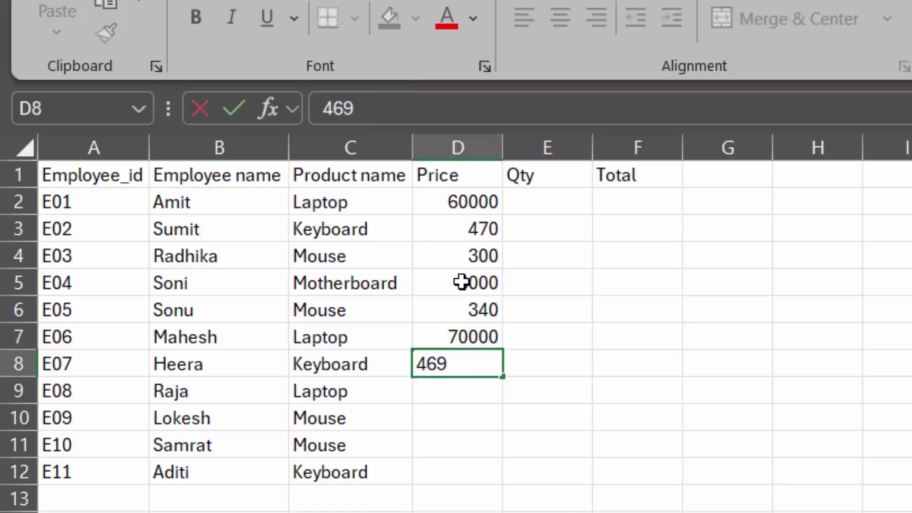
key("Return")
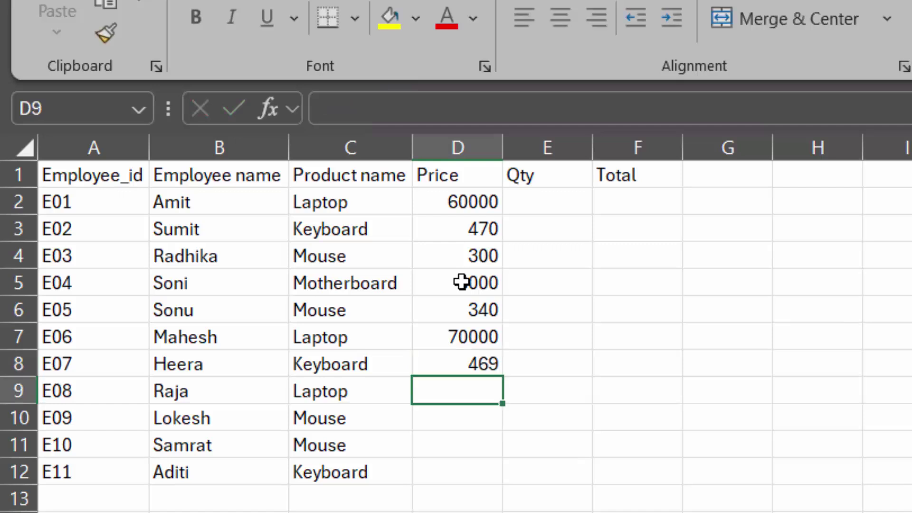
type("8000")
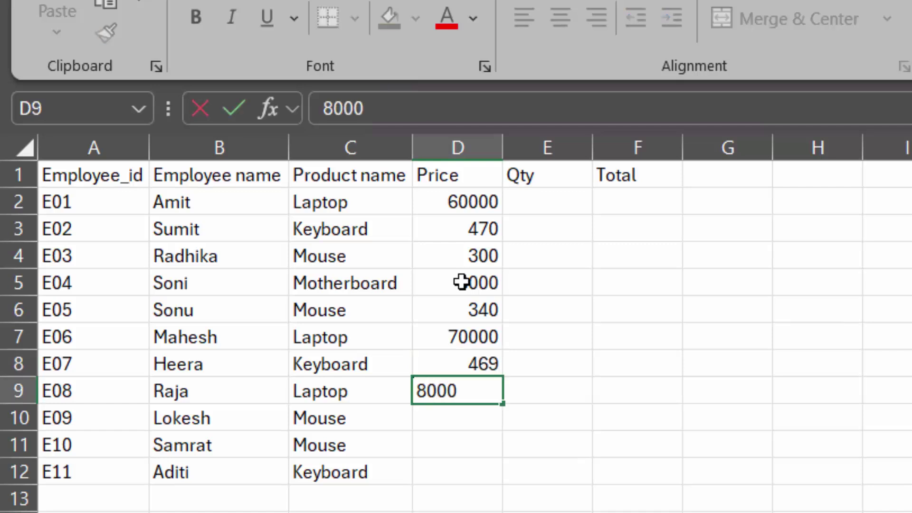
type("0")
key("Return")
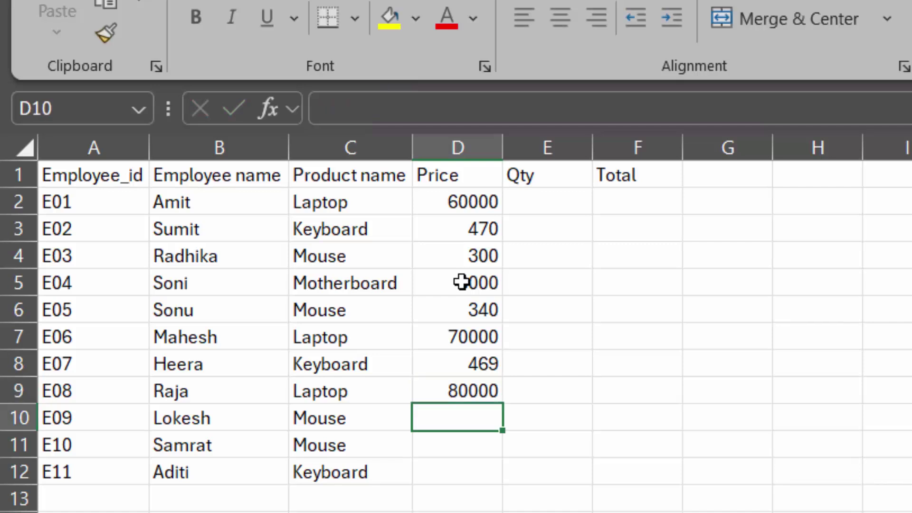
Fill the Price cells D10 to D12 with 200, 180 and 890
type("200")
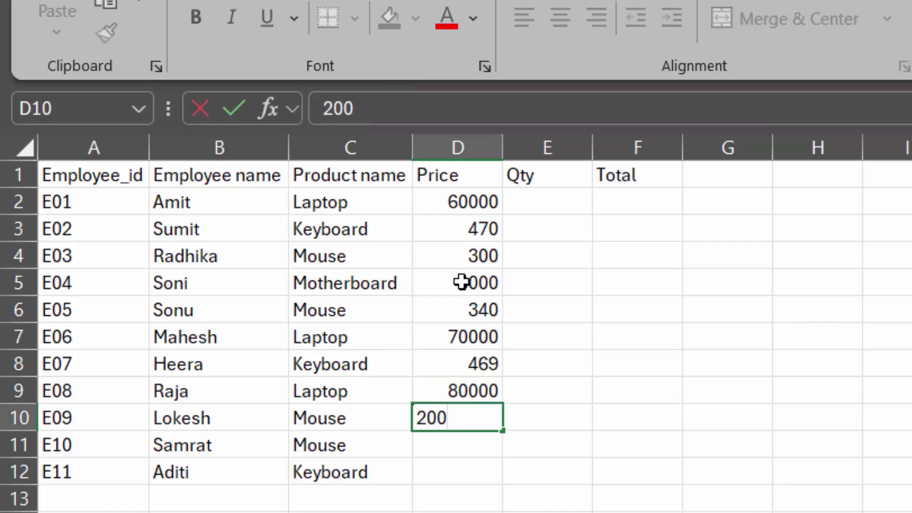
key("Return")
type("180")
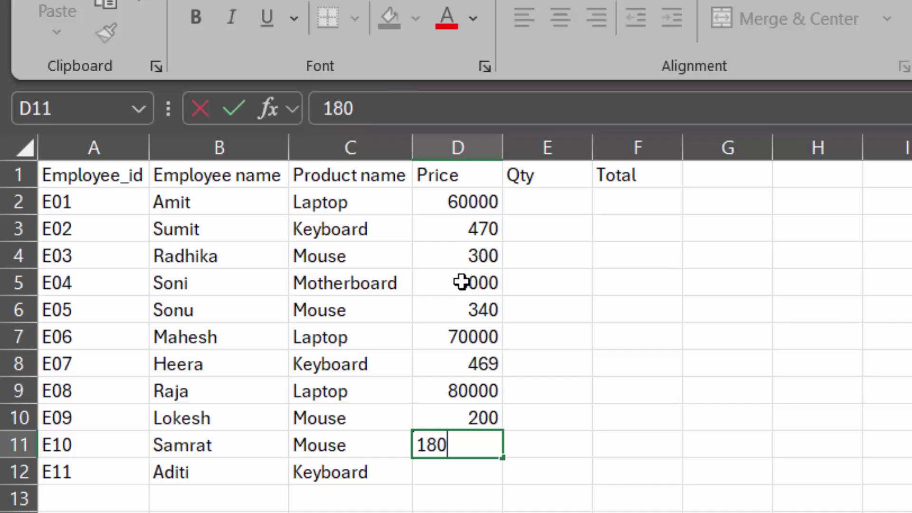
key("Return")
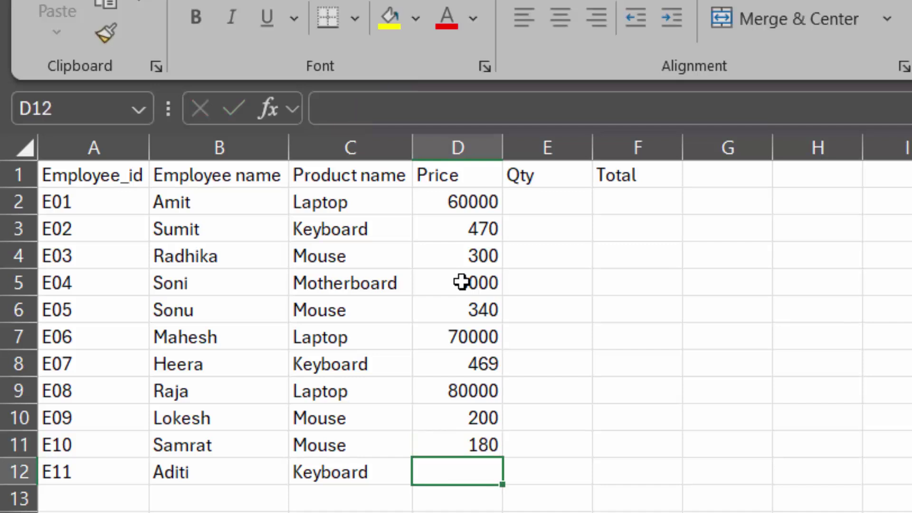
type("890")
key("Return")
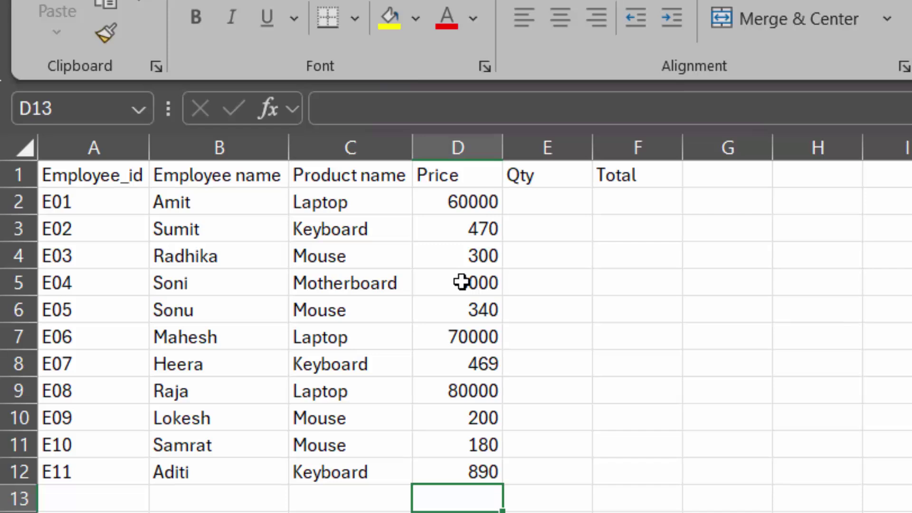
Apply the Currency number format to the prices in cells D2 to D12
left_click(466, 202)
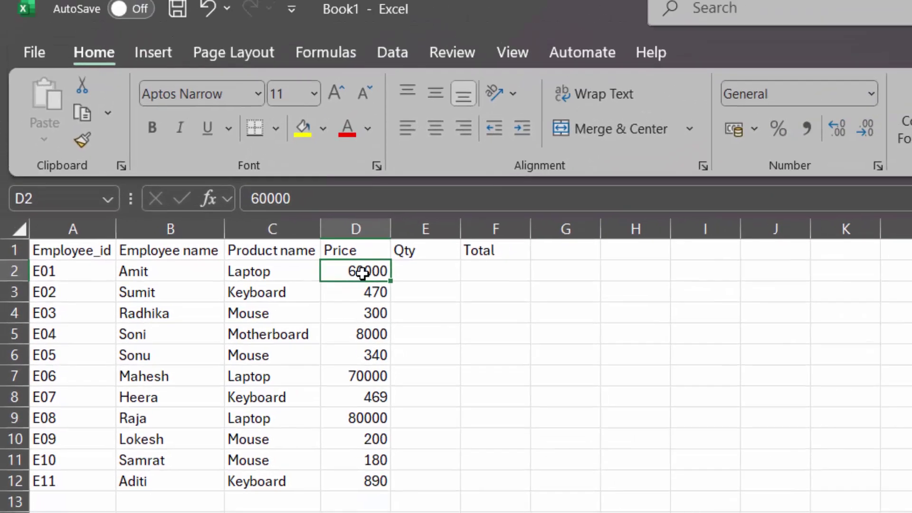
left_click_drag(466, 202, 459, 431)
left_click_drag(357, 450, 359, 481)
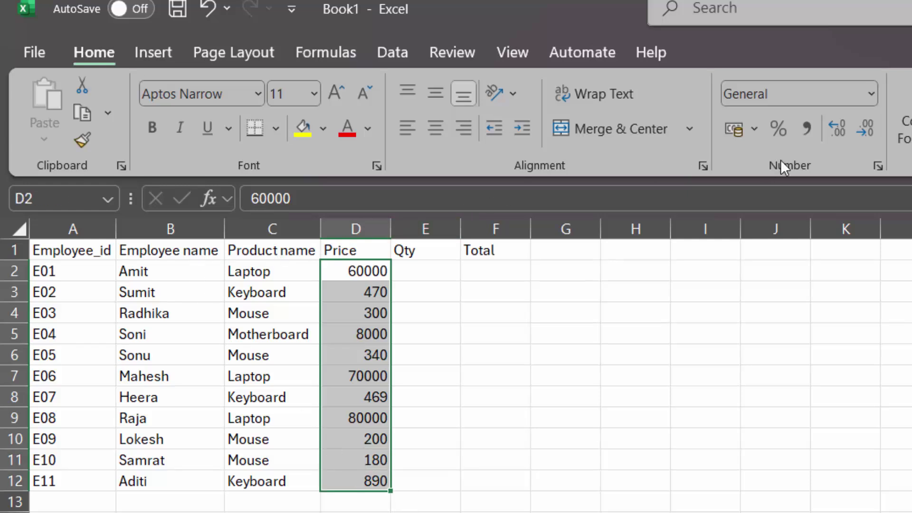
left_click(871, 95)
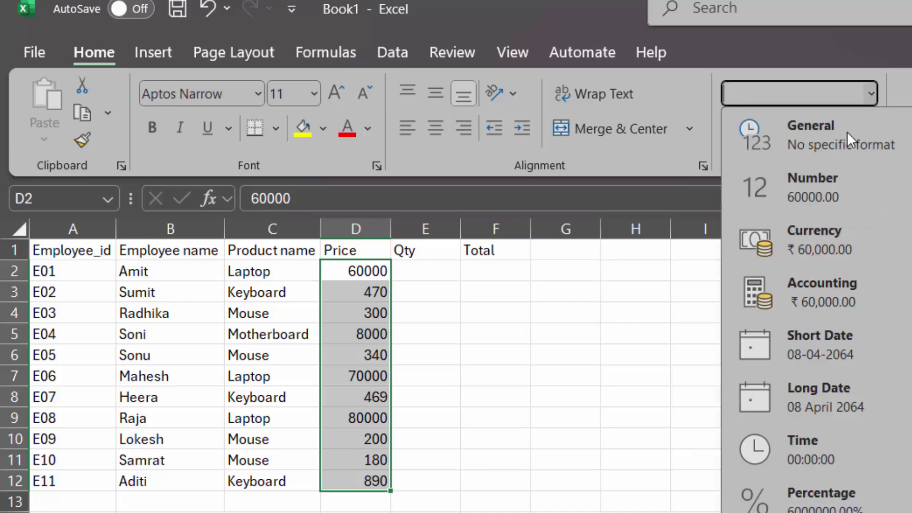
left_click(830, 216)
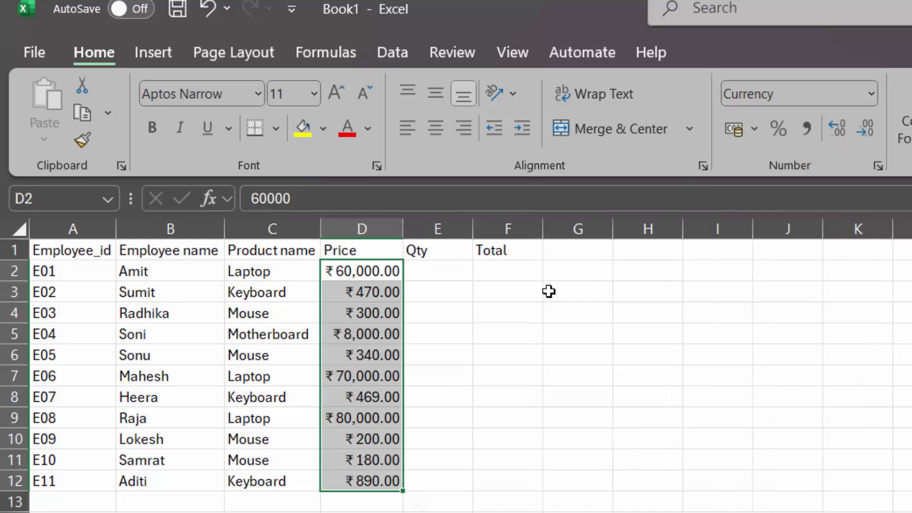
Fill the Qty cells E2 to E5 with 6, 7, 87 and 5
left_click(435, 274)
type("6")
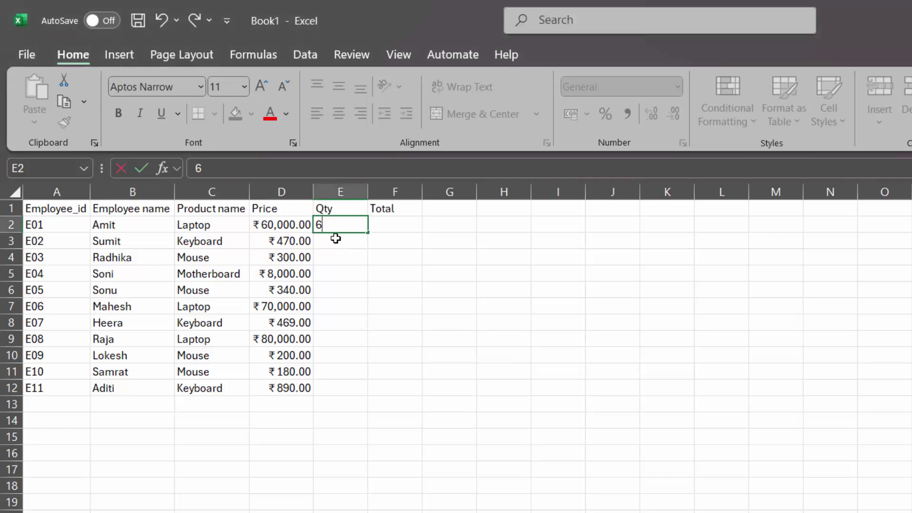
key("Return")
type("7")
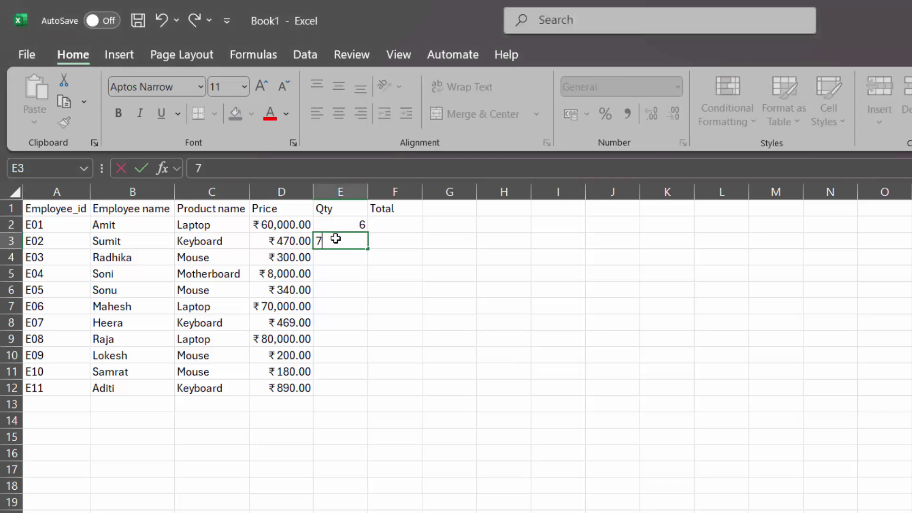
key("Return")
type("87")
key("Return")
type("5")
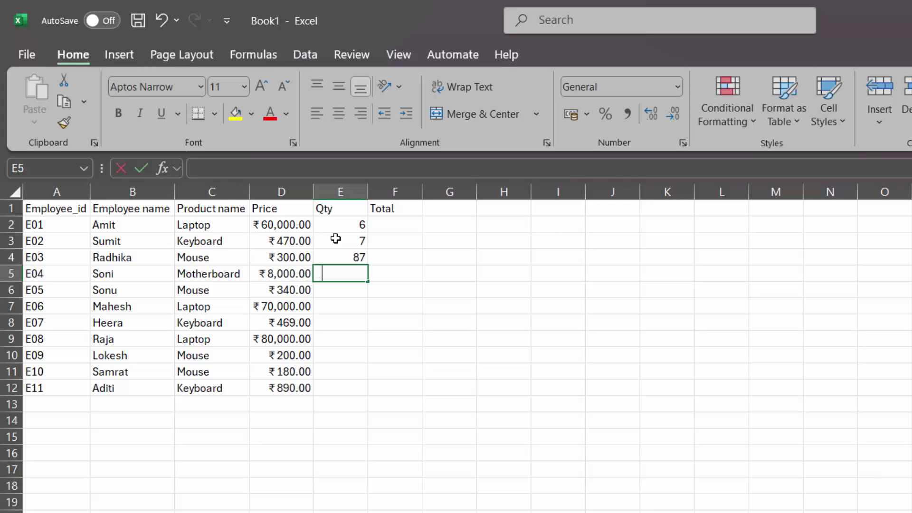
key("Return")
Fill the Qty cells E6 to E9 with 45, 3, 8 and 8
type("45")
key("Return")
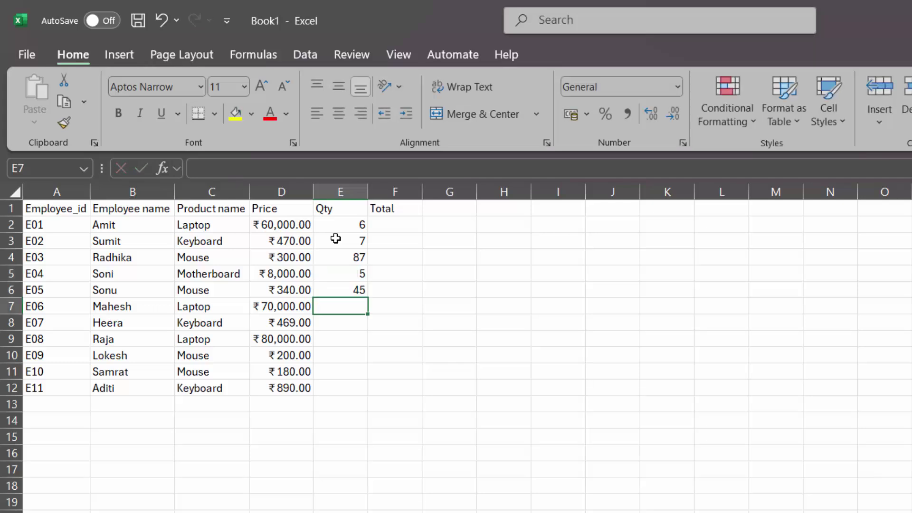
type("3")
key("Return")
type("8")
key("Up")
key("Down")
key("Down")
type("8")
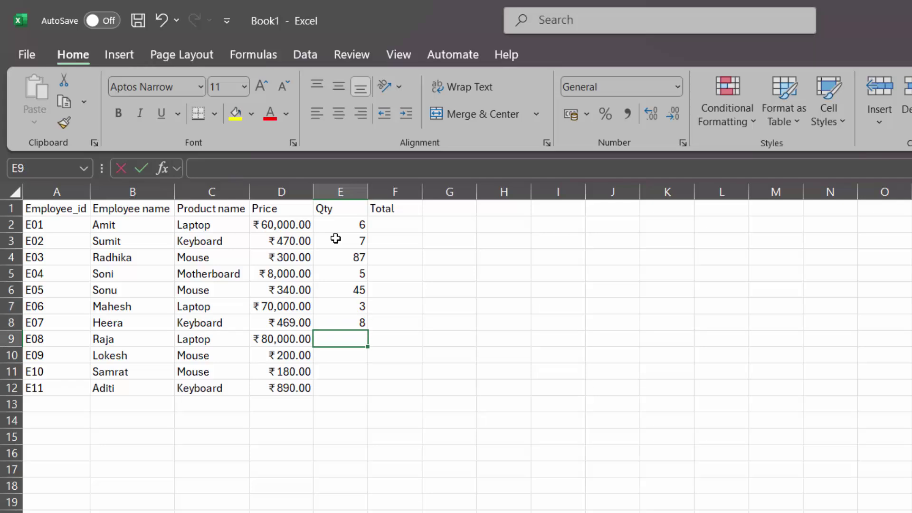
key("Return")
Fill the Qty cells E10 to E12 with 9, 45 and 6
type("9")
key("Return")
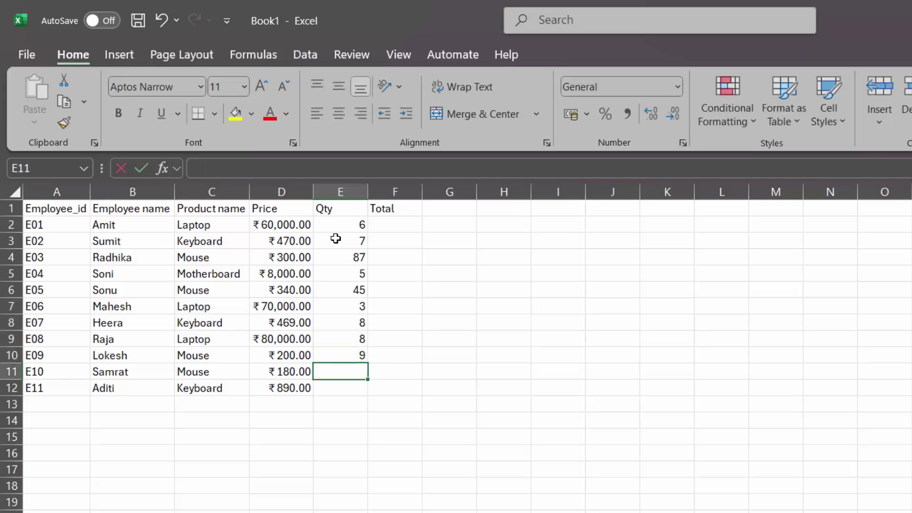
type("45")
key("Return")
type("6")
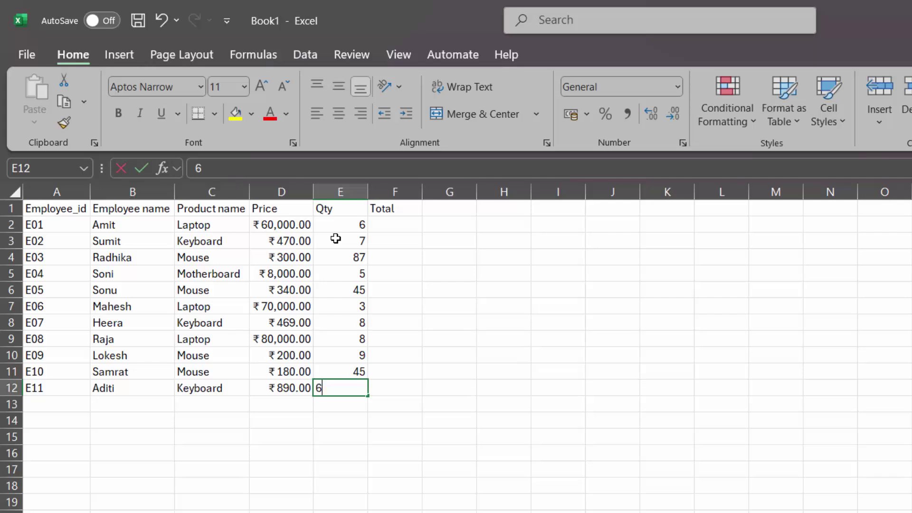
key("Up")
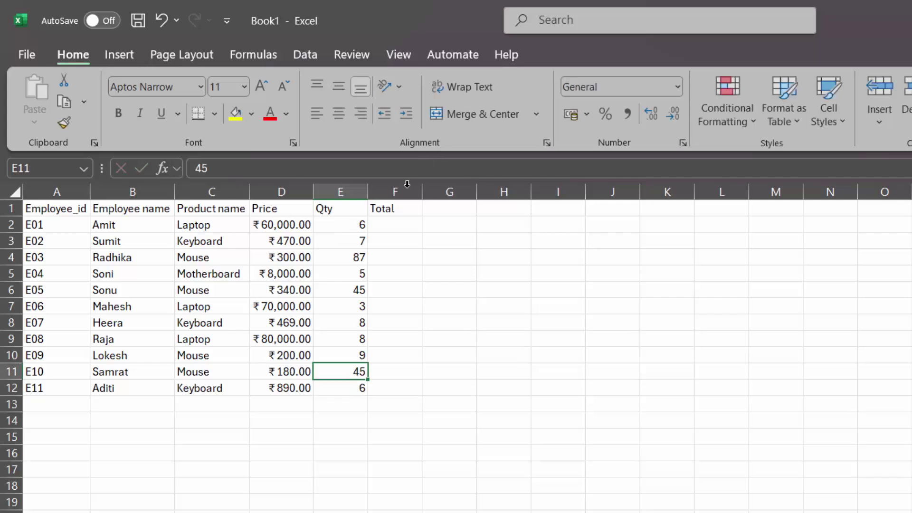
Enter the formula =D2*E2 in the Total cell F2
left_click(396, 219)
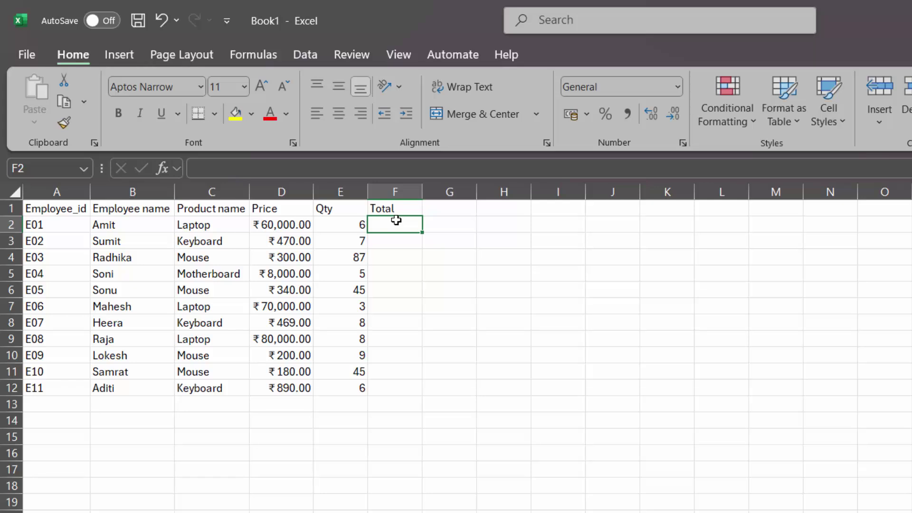
type("=")
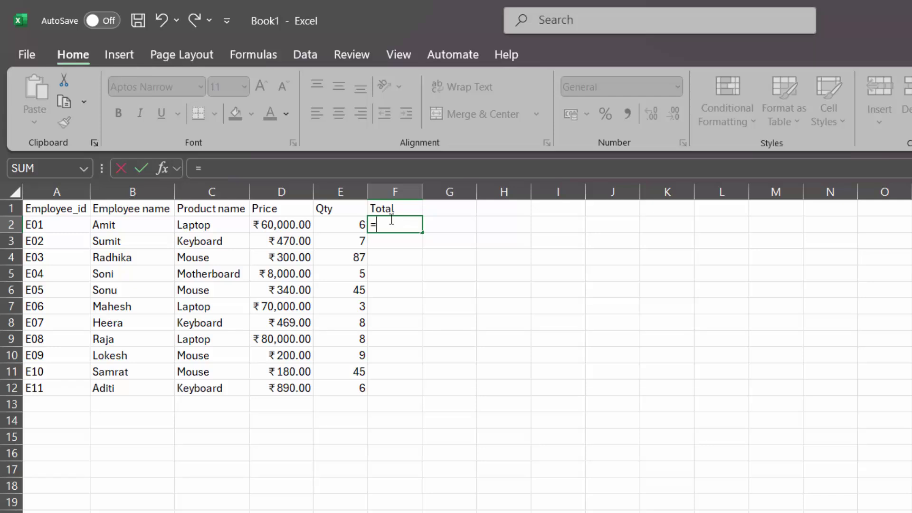
left_click(288, 224)
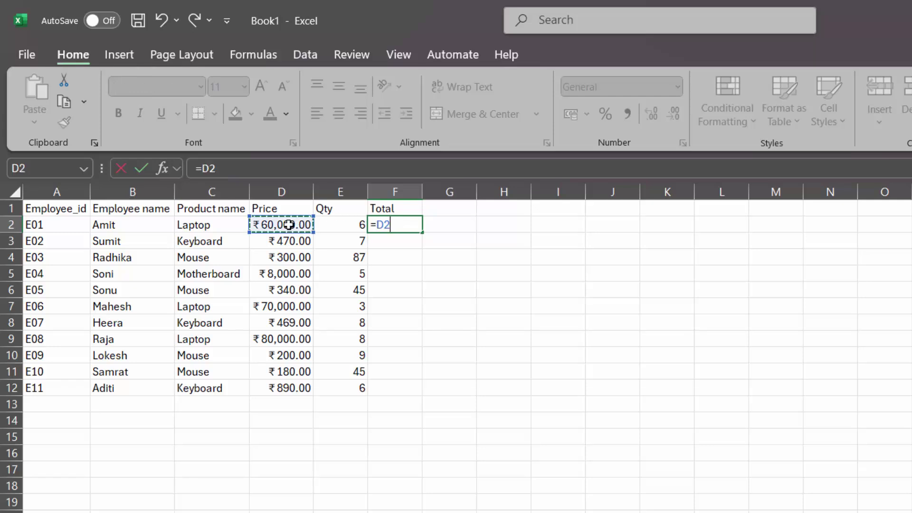
type("*")
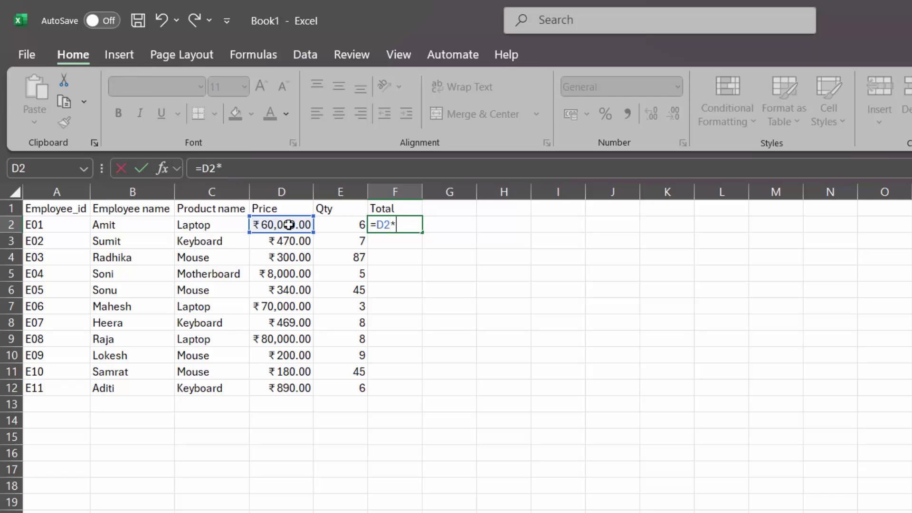
left_click(347, 224)
key("Return")
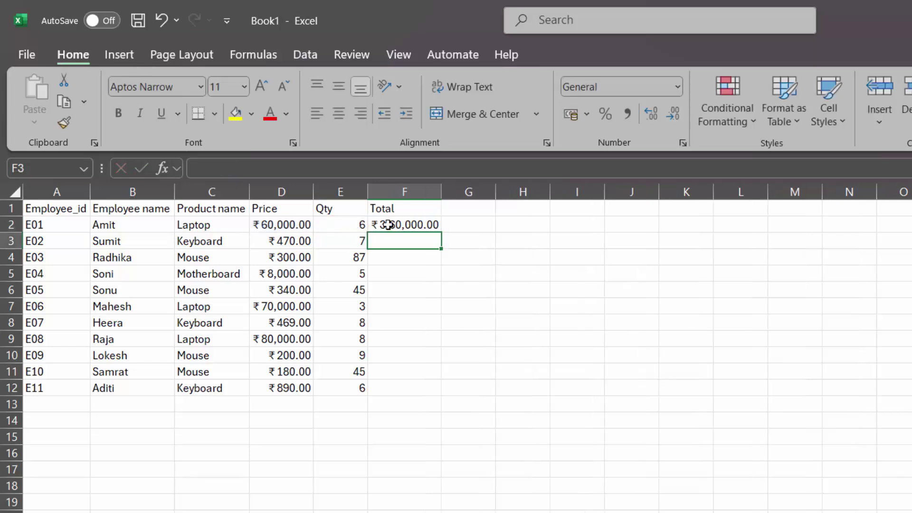
Copy the total formula from F2 down to F12 and autofit column B
left_click(427, 226)
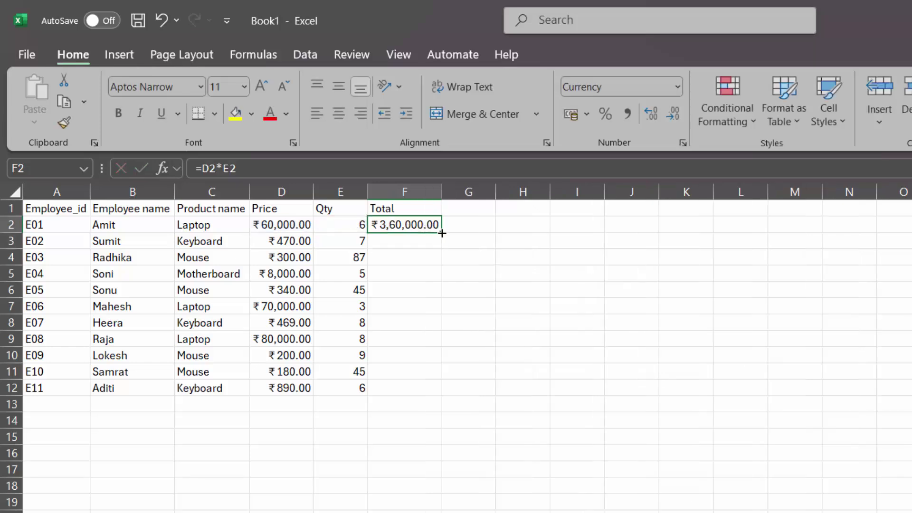
double_click(442, 233)
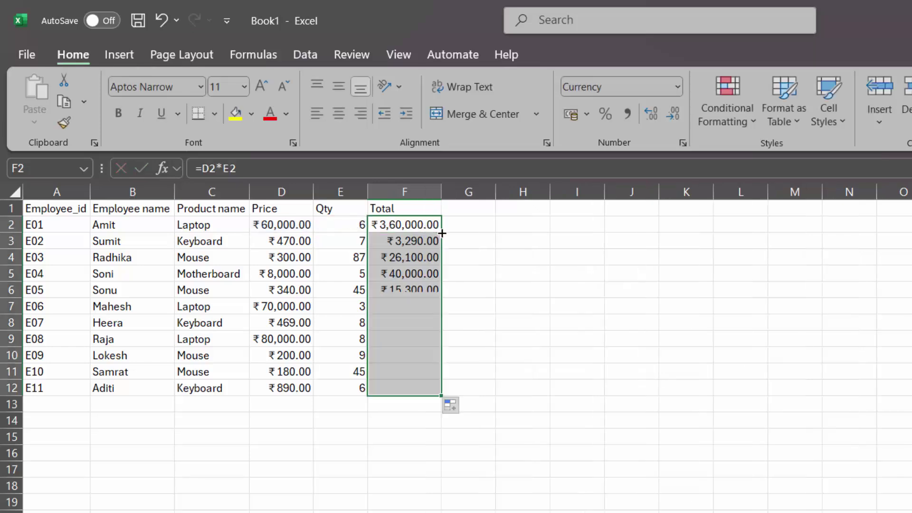
double_click(175, 193)
double_click(175, 193)
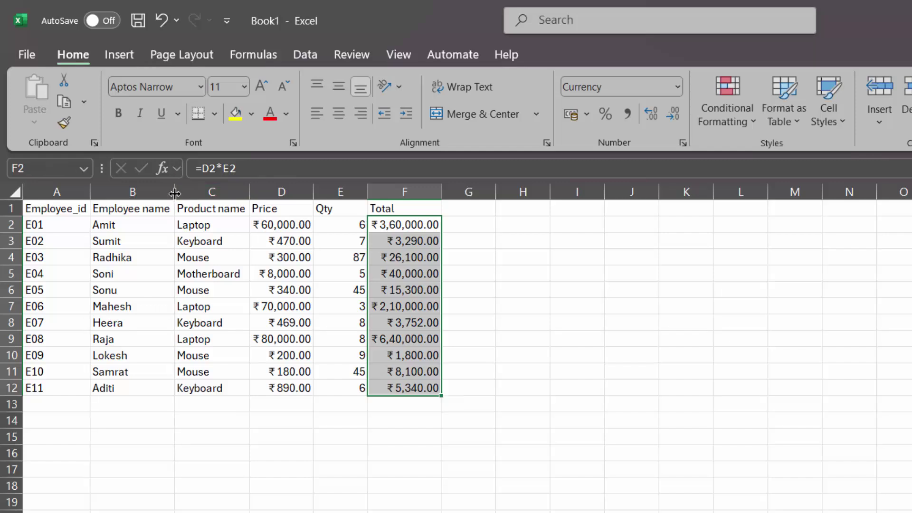
Apply All Borders to the whole data table A1 to F12
left_click(178, 270)
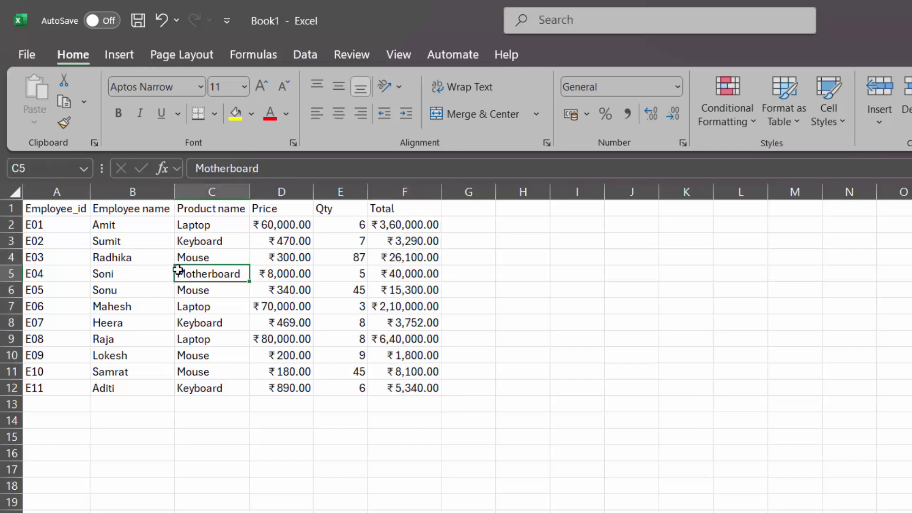
key("ctrl+a")
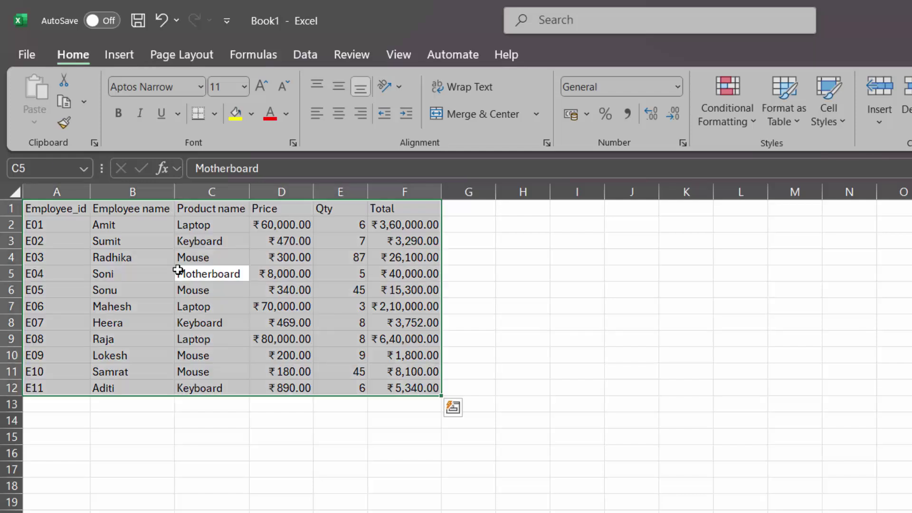
key("alt")
key("h")
key("b")
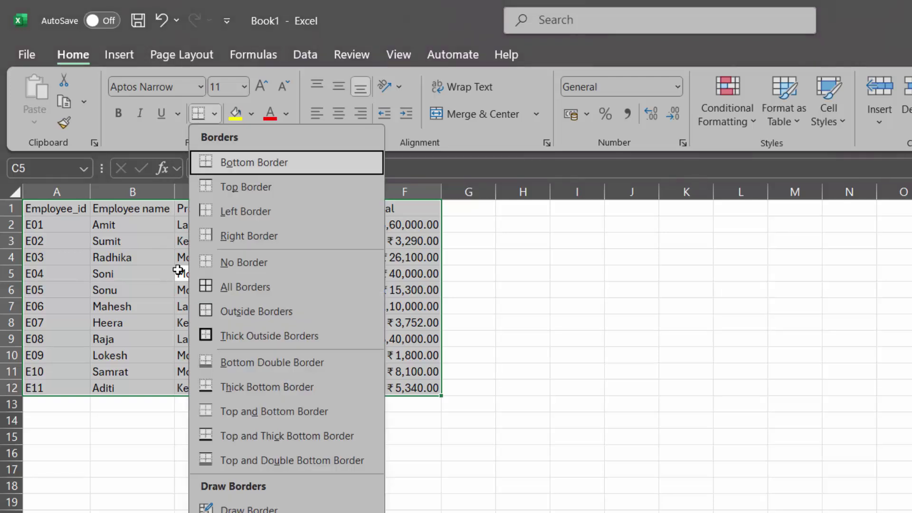
key("a")
AutoFit the widths of the table's columns A to F
key("alt")
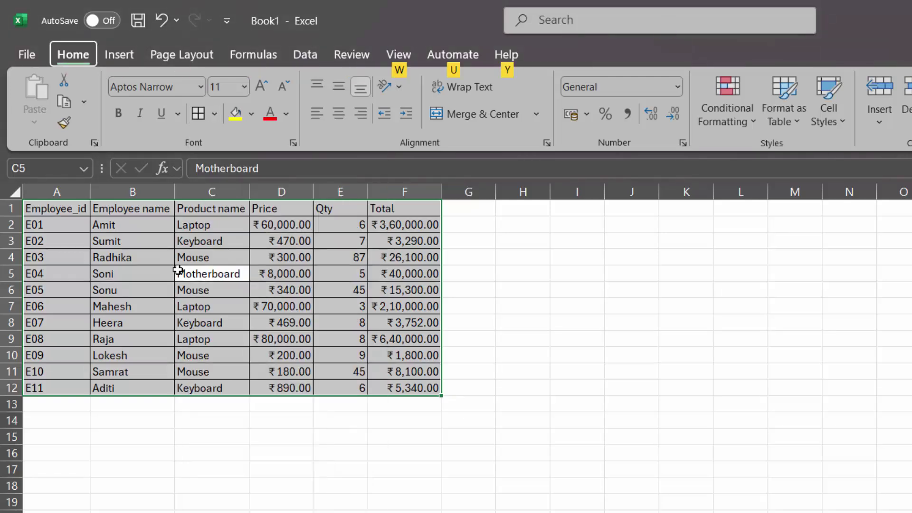
key("h")
key("o")
key("i")
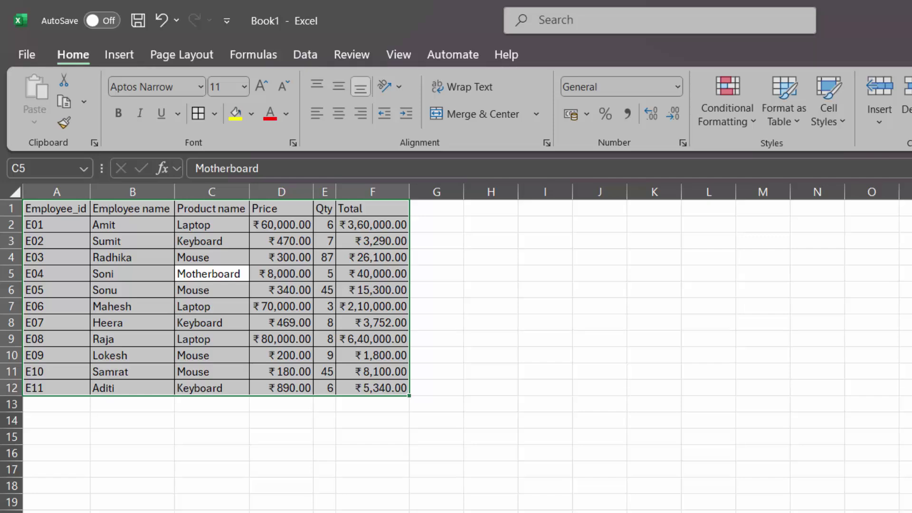
Copy the header row A1 to F1 to the row starting at H2, and autofit column H
scroll(456, 346, "up", 2)
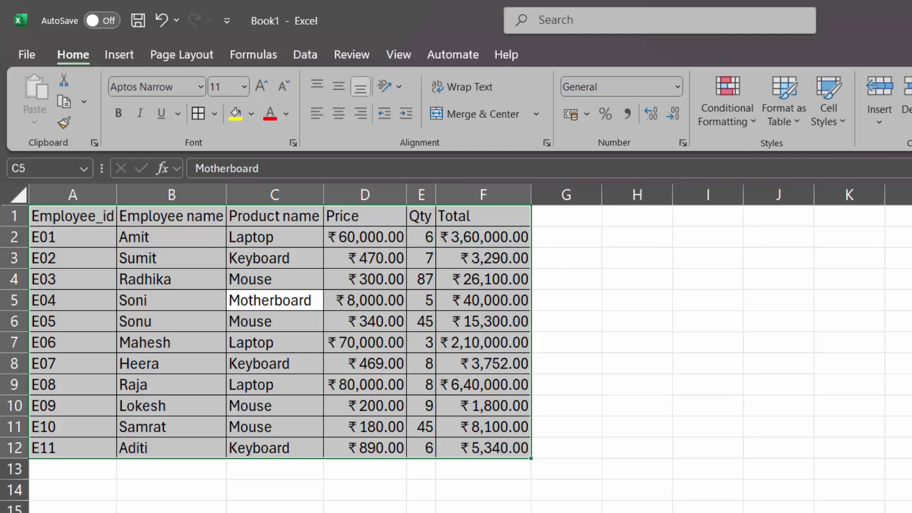
left_click(84, 216)
left_click_drag(85, 216, 468, 198)
key("ctrl+c")
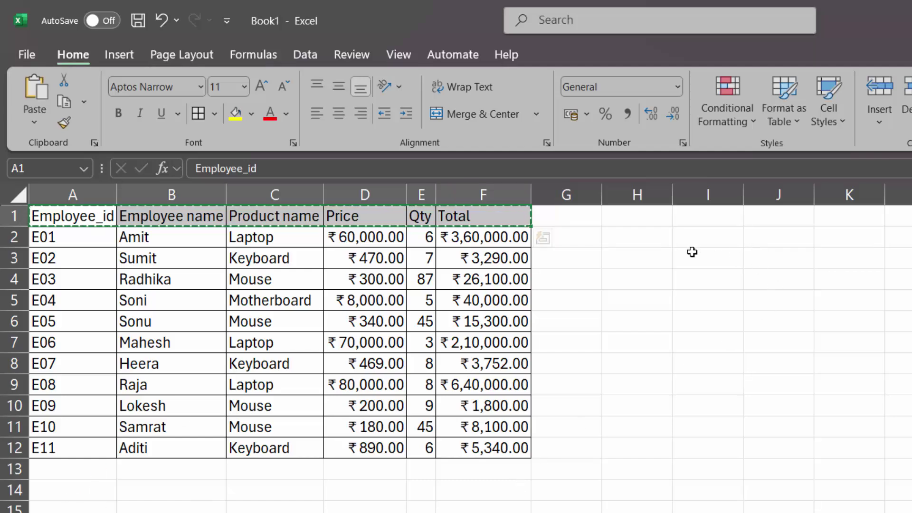
left_click(643, 236)
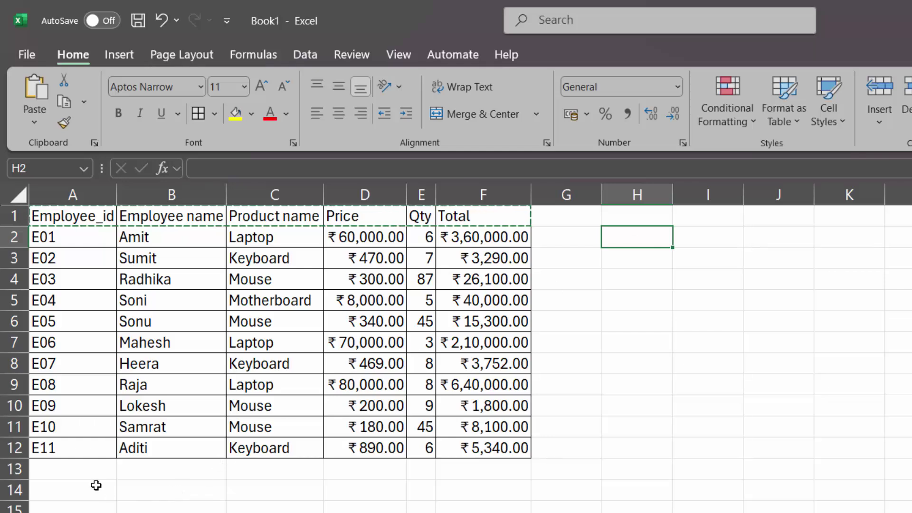
key("ctrl+v")
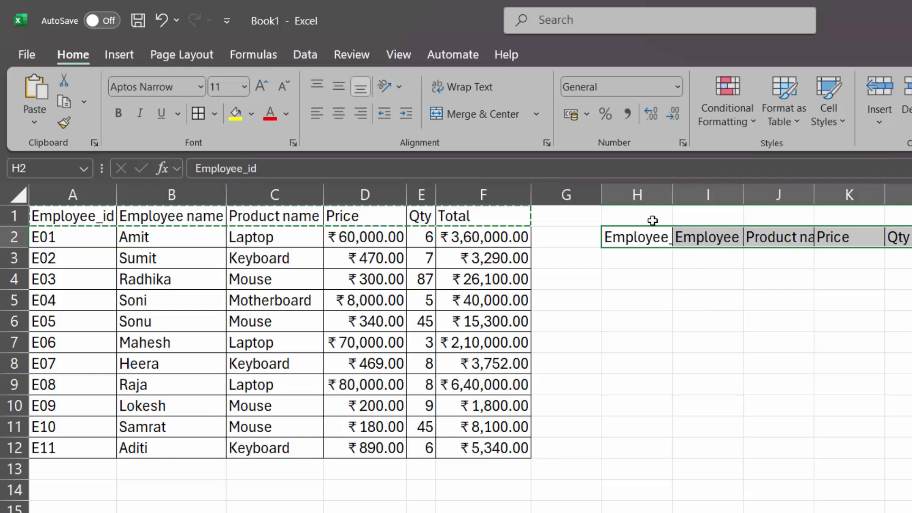
double_click(672, 193)
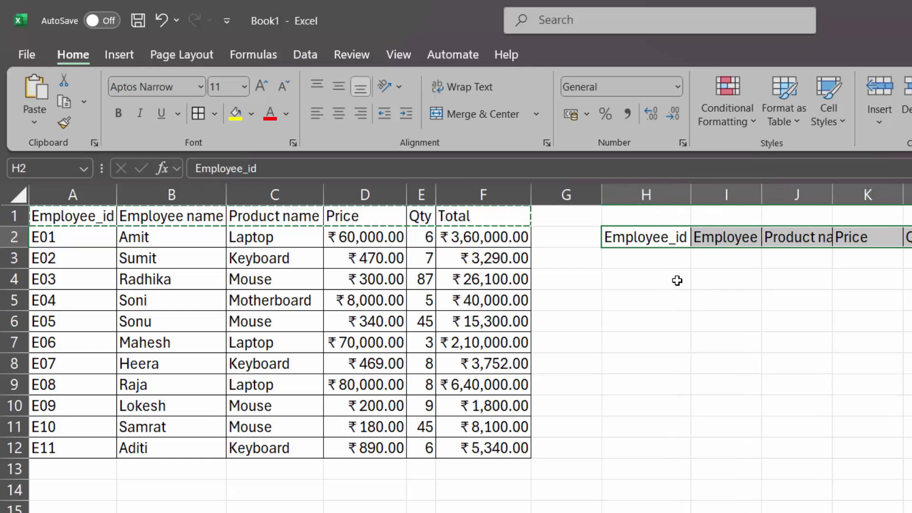
Add a List data validation to cell H3 with the employee IDs =$A$2:$A$12 as its source
left_click(632, 254)
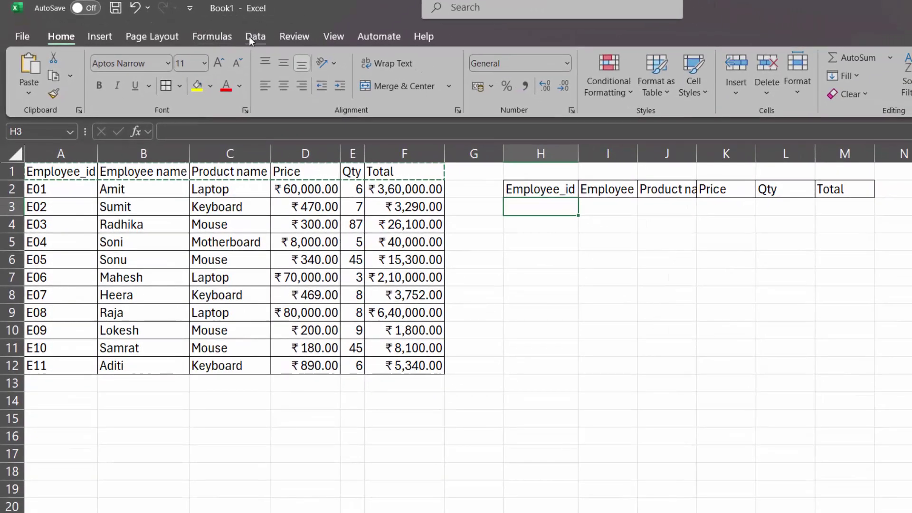
left_click(248, 39)
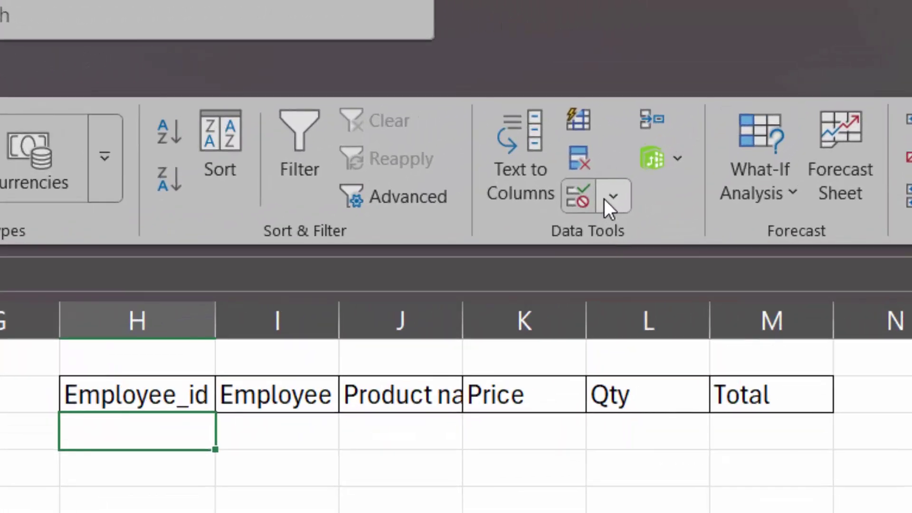
left_click(767, 94)
left_click(631, 247)
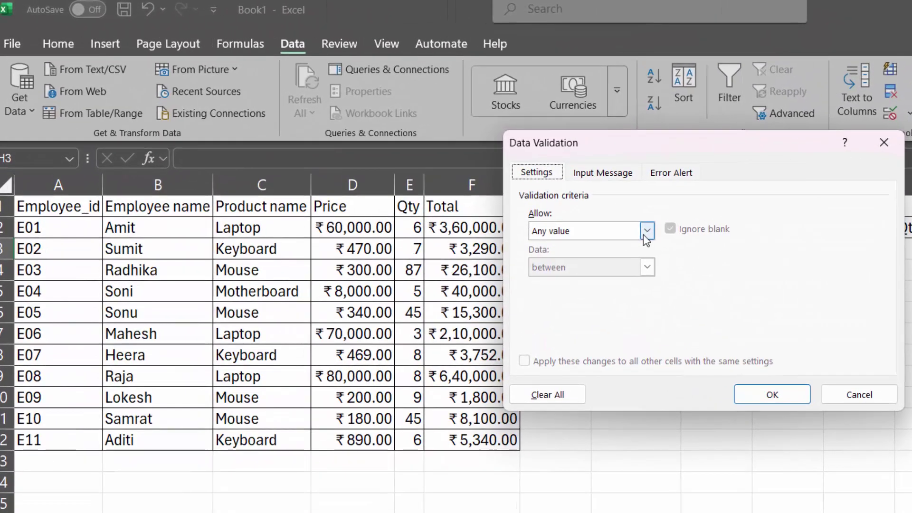
left_click(552, 197)
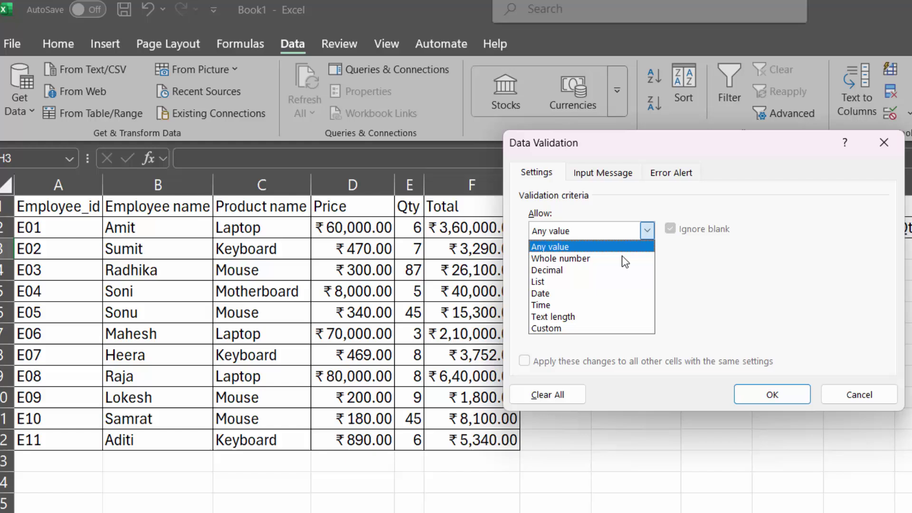
left_click(569, 282)
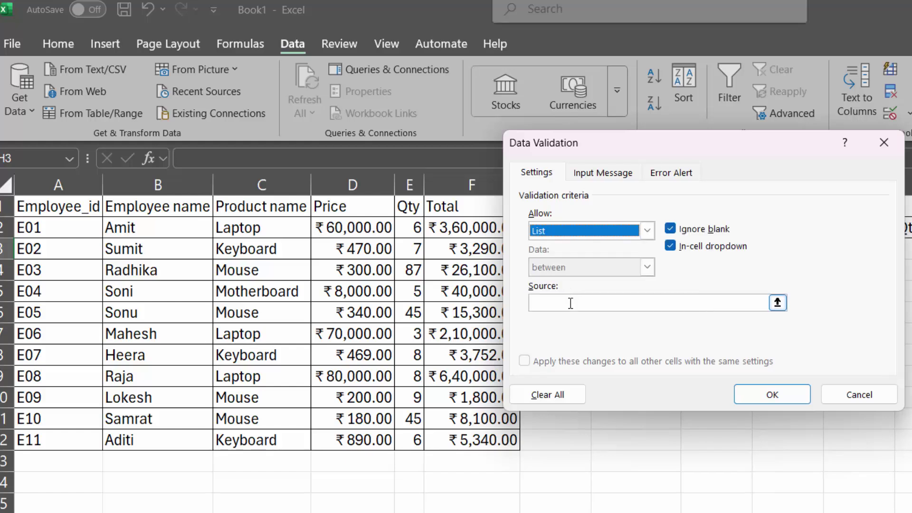
left_click(570, 303)
left_click(71, 234)
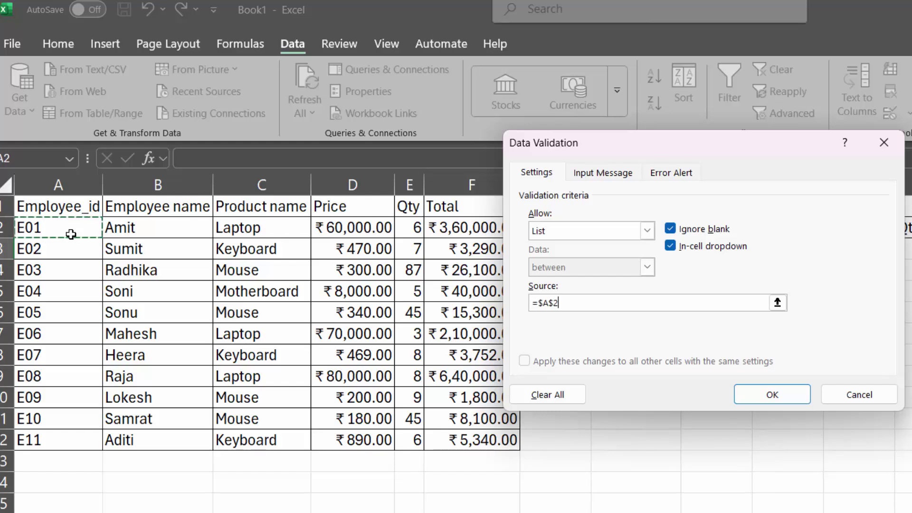
left_click_drag(71, 234, 71, 435)
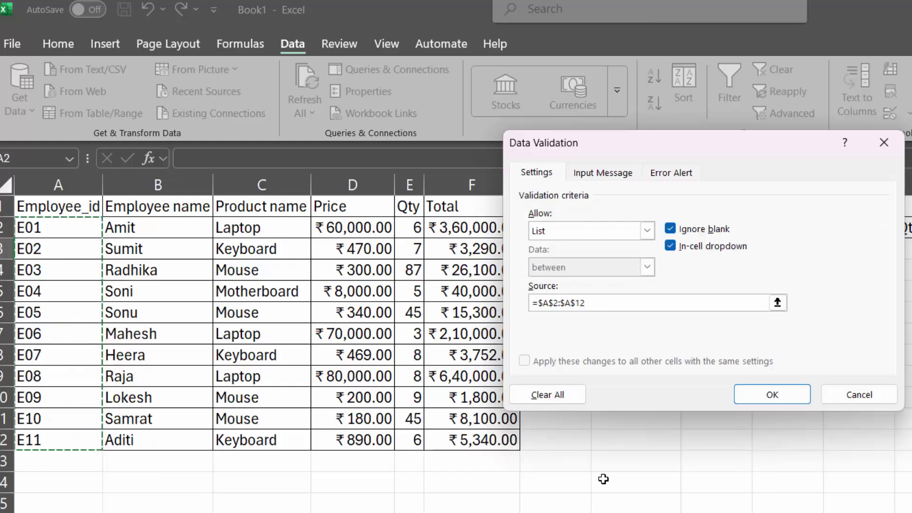
left_click(749, 396)
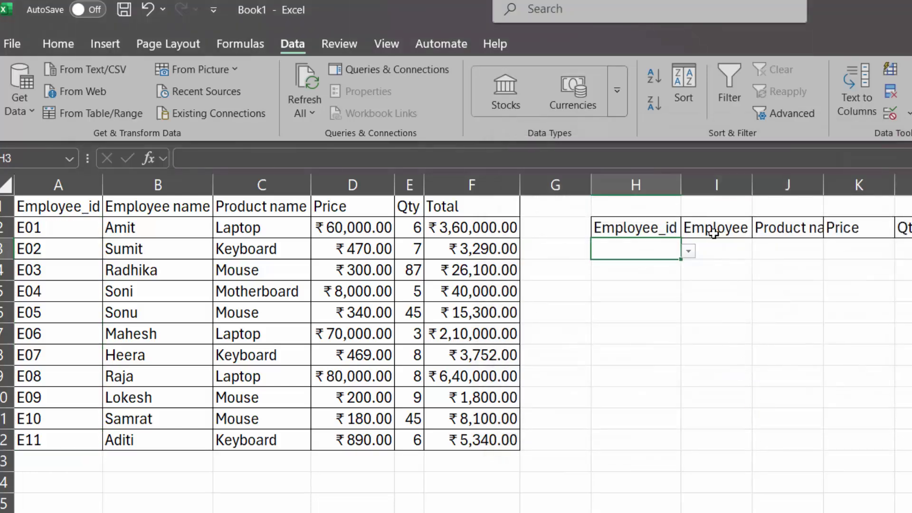
AutoFit column I so its width suits the Employee name header
left_click_drag(751, 185, 751, 185)
double_click(751, 185)
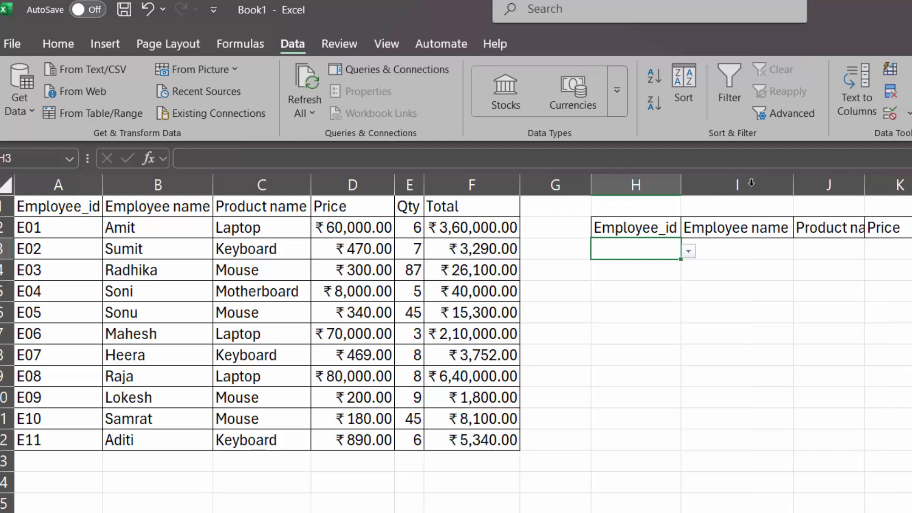
Begin a VLOOKUP formula in I3 with $H$3 as lookup value and $A$2:$F$12 as table array, and start its column index
left_click(729, 248)
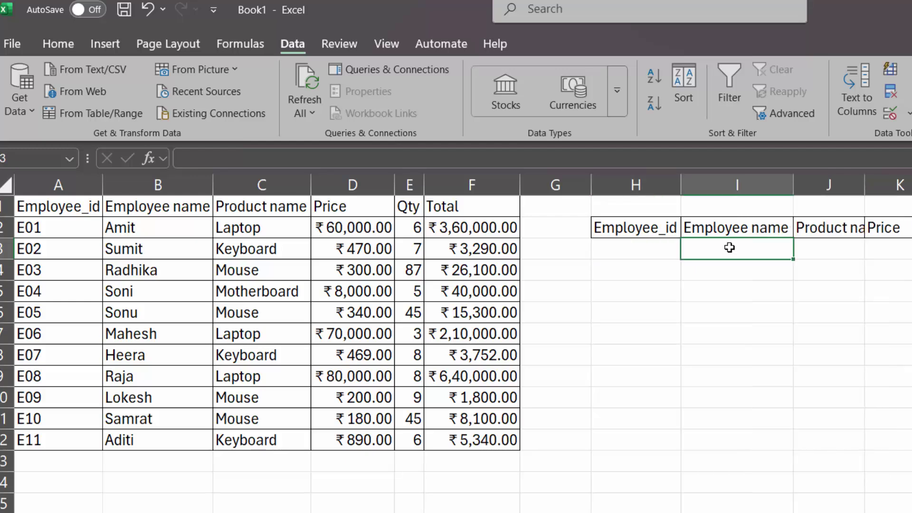
type("=v")
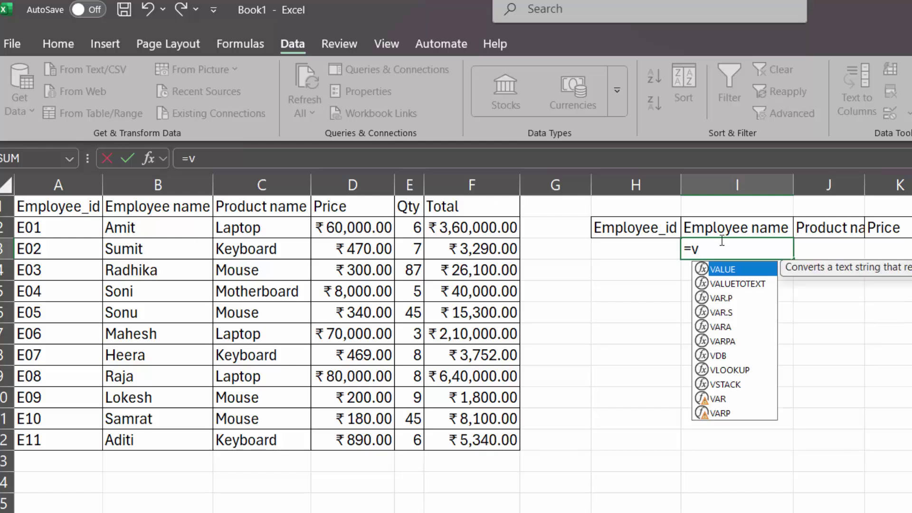
type("loo")
key("Tab")
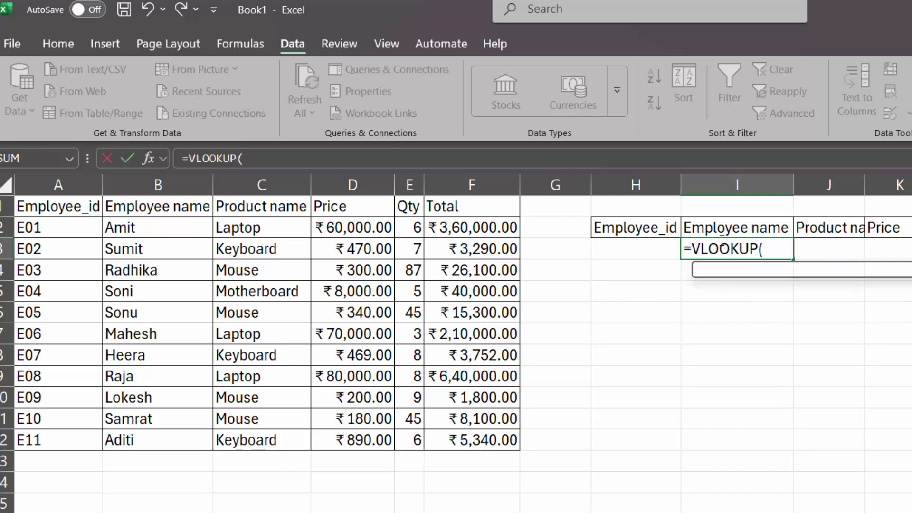
left_click(617, 242)
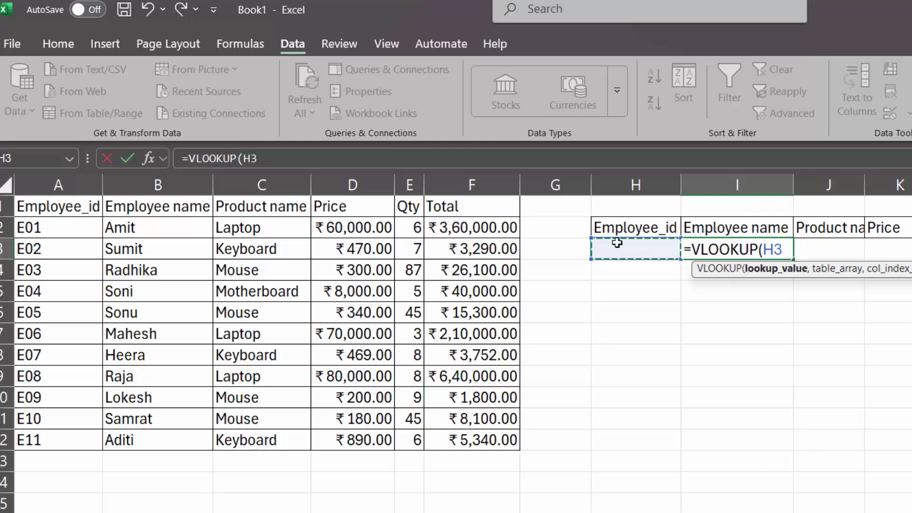
key("F4")
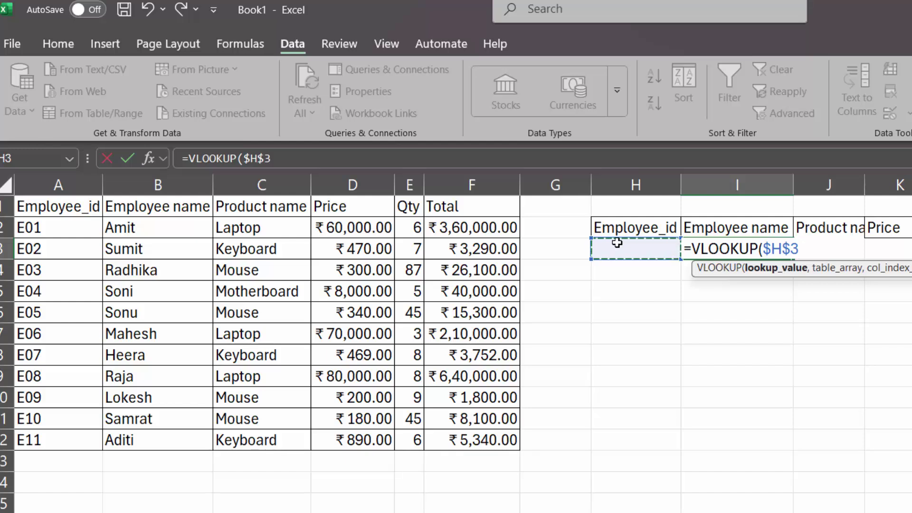
type(",")
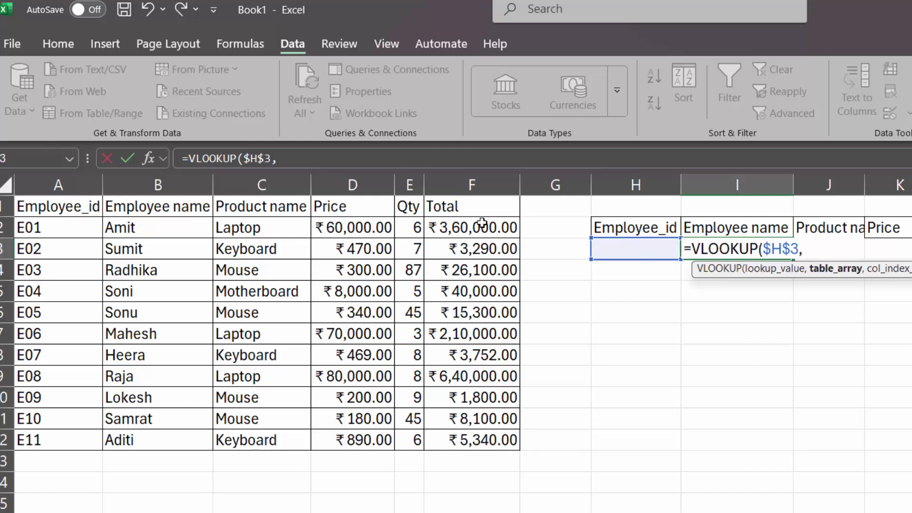
left_click(79, 225)
left_click_drag(79, 225, 483, 438)
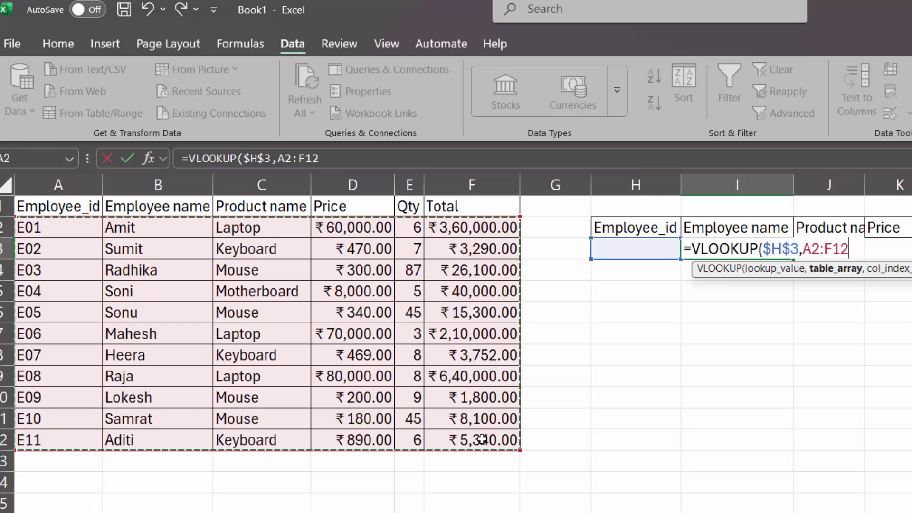
key("F4")
type(",")
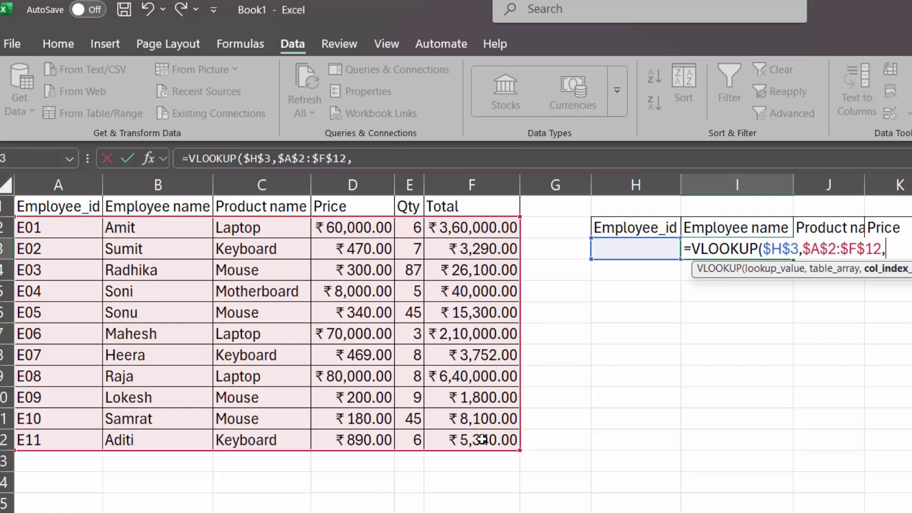
type("col")
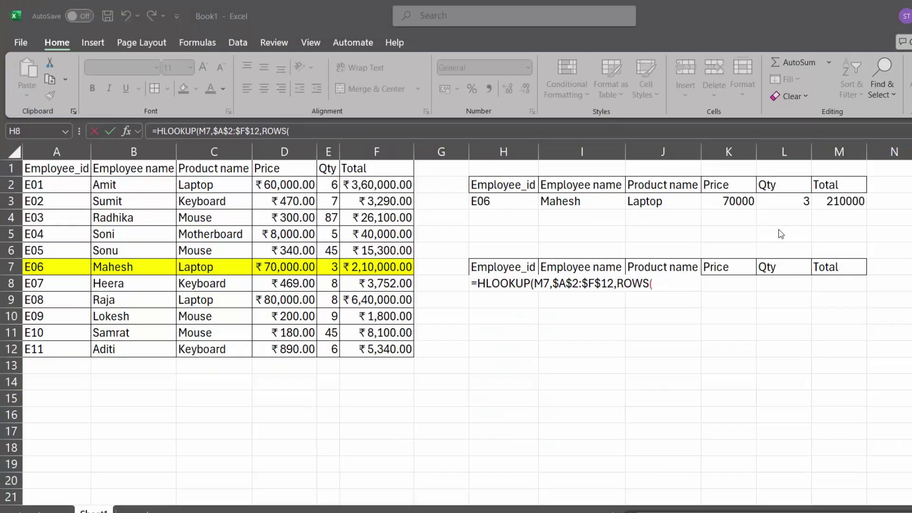
Replace the ROWS function in H8's HLOOKUP formula with row index 7, and set the match type to 0
left_click(665, 285)
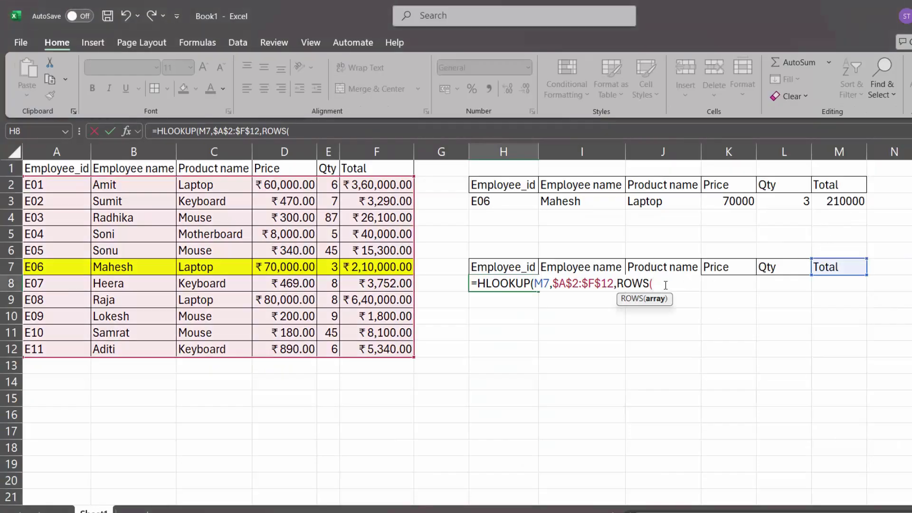
key("BackSpace")
key("BackSpace")
key("BackSpace")
key("BackSpace")
key("BackSpace")
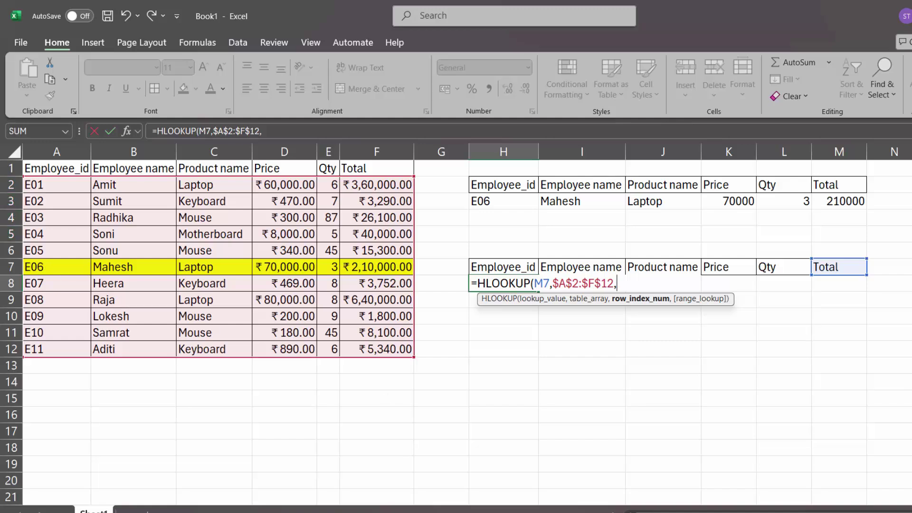
mouse_move(671, 512)
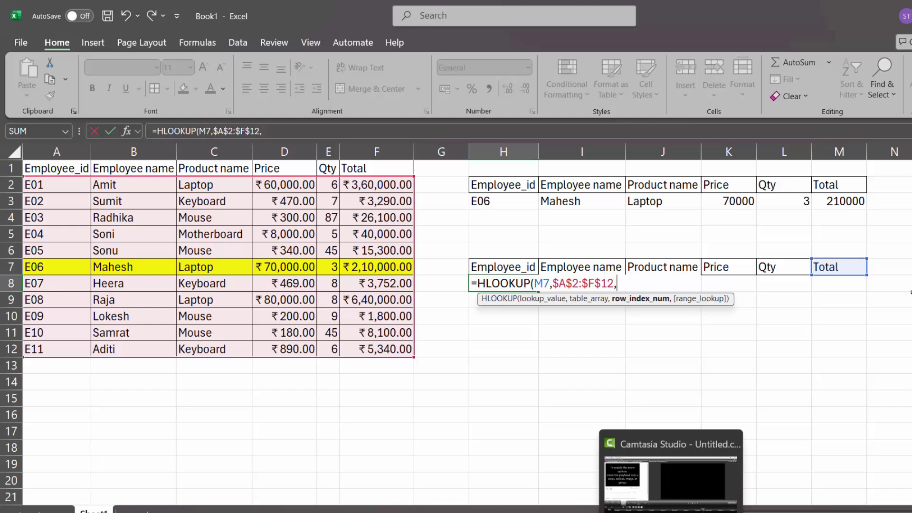
type(",")
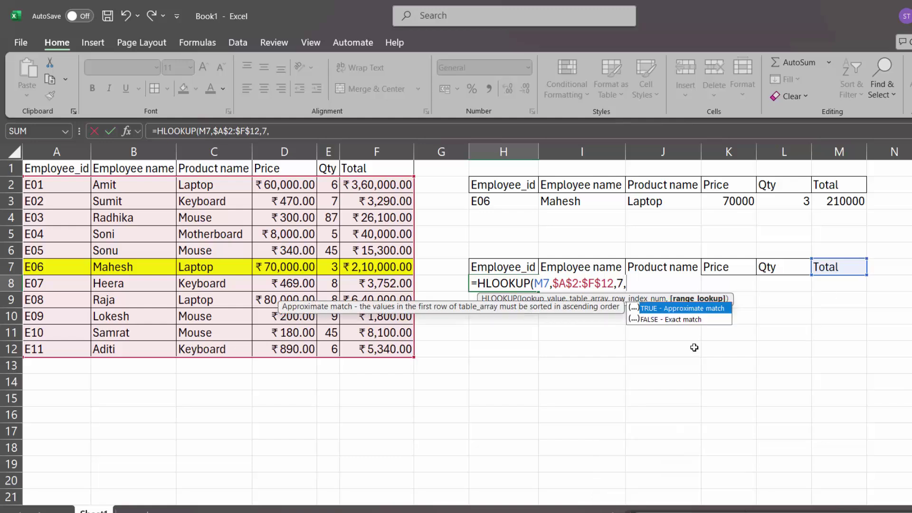
type("0")
key("Return")
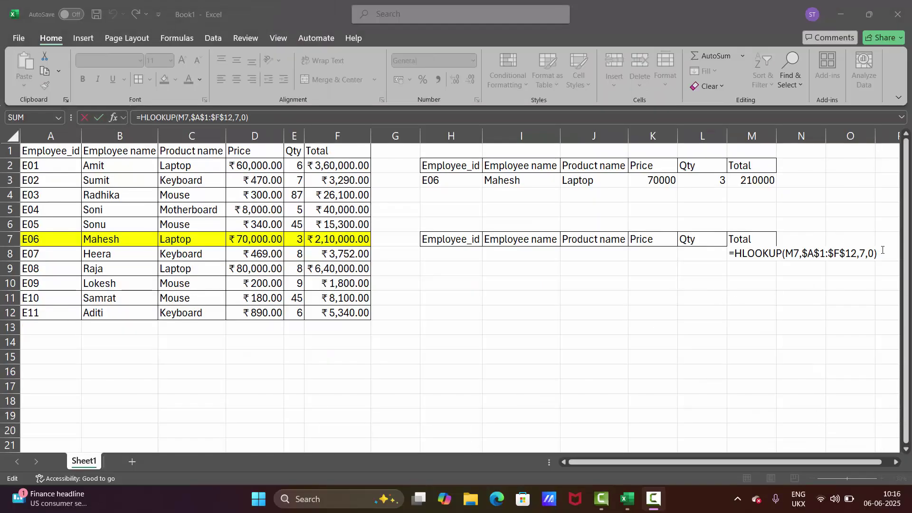
Erase the HLOOKUP formula from cell M8 in the second lookup table
key("BackSpace")
key("BackSpace")
key("BackSpace")
key("BackSpace")
key("BackSpace")
key("BackSpace")
key("BackSpace")
key("BackSpace")
key("BackSpace")
key("BackSpace")
key("BackSpace")
key("BackSpace")
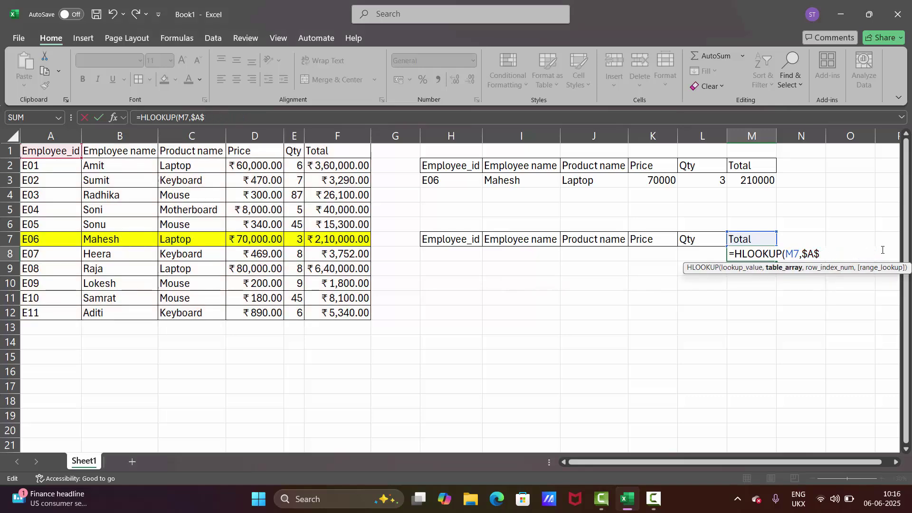
key("Escape")
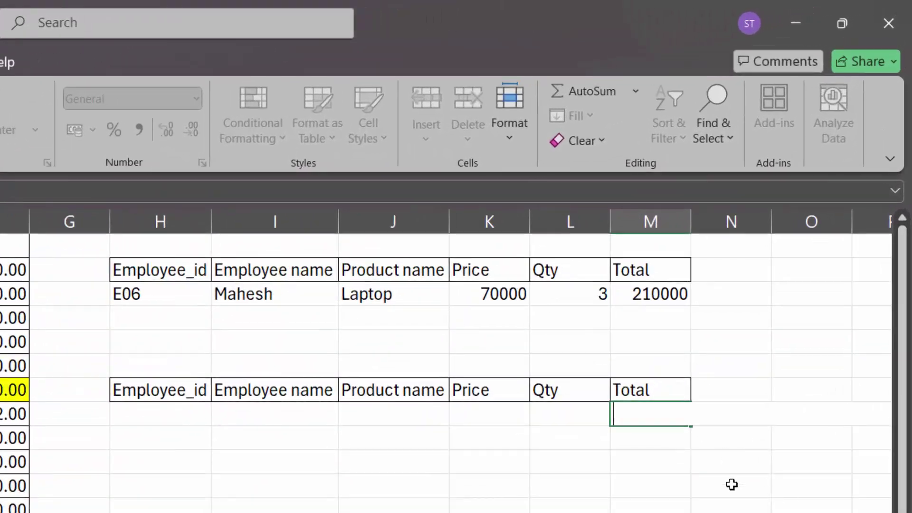
left_click(747, 288)
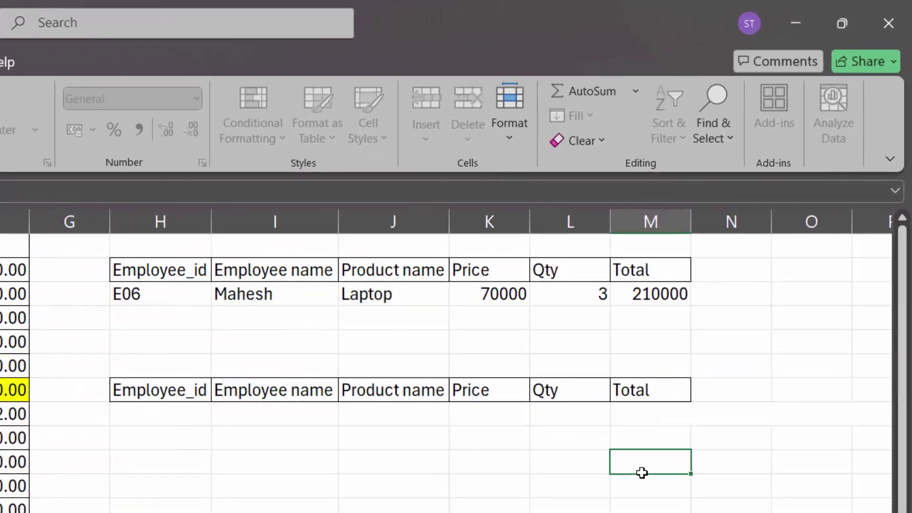
Enter =HLOOKUP(M7,$A$1:$F$12,7,0) in cell M8 under the Total header
left_click(632, 408)
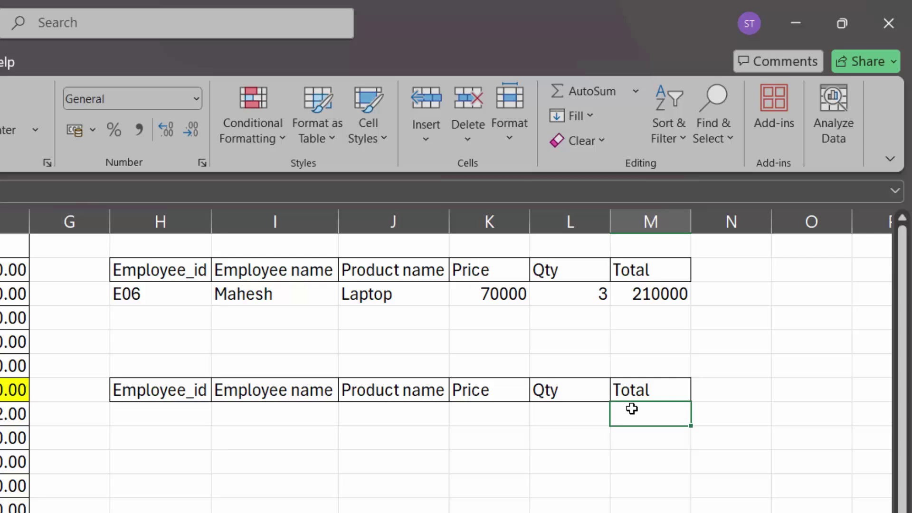
type("=hloo")
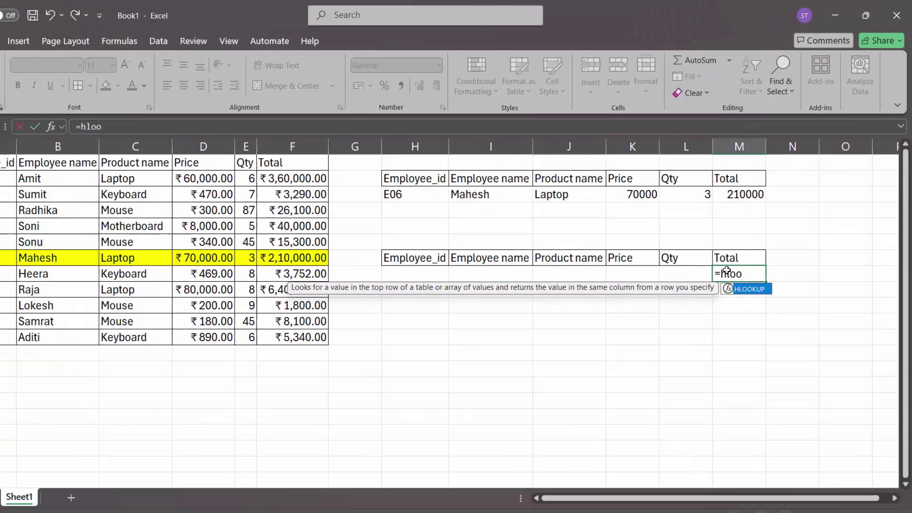
key("Tab")
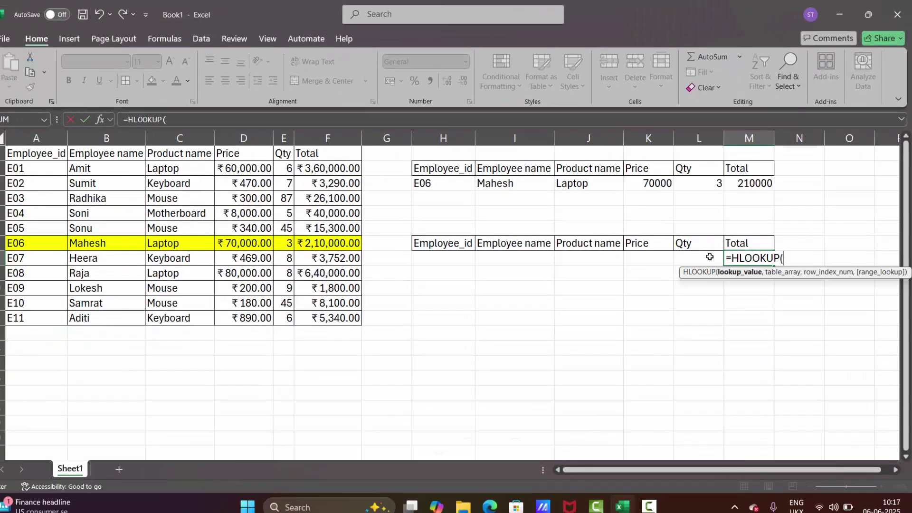
left_click(750, 243)
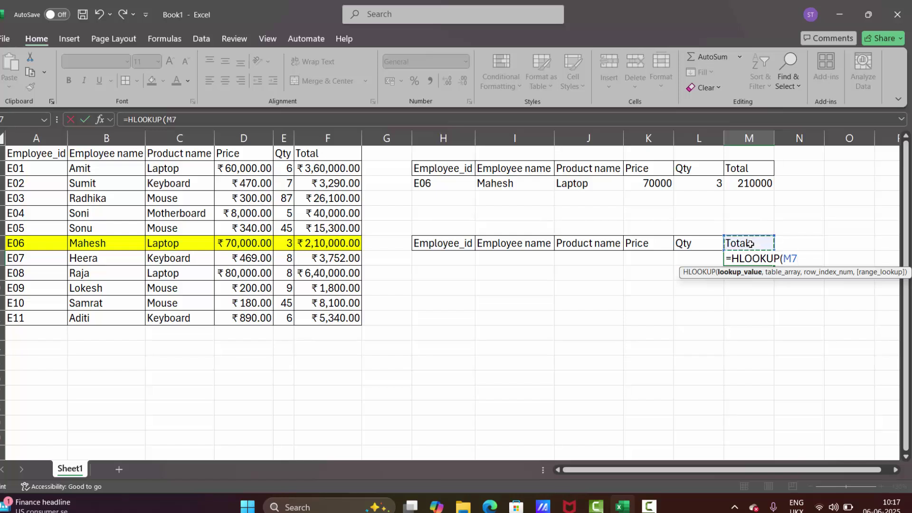
type(",")
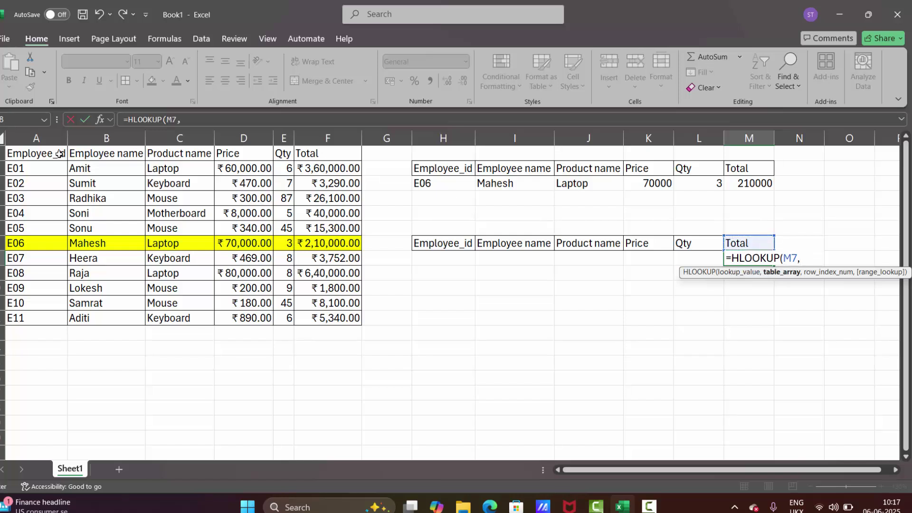
left_click_drag(45, 151, 336, 317)
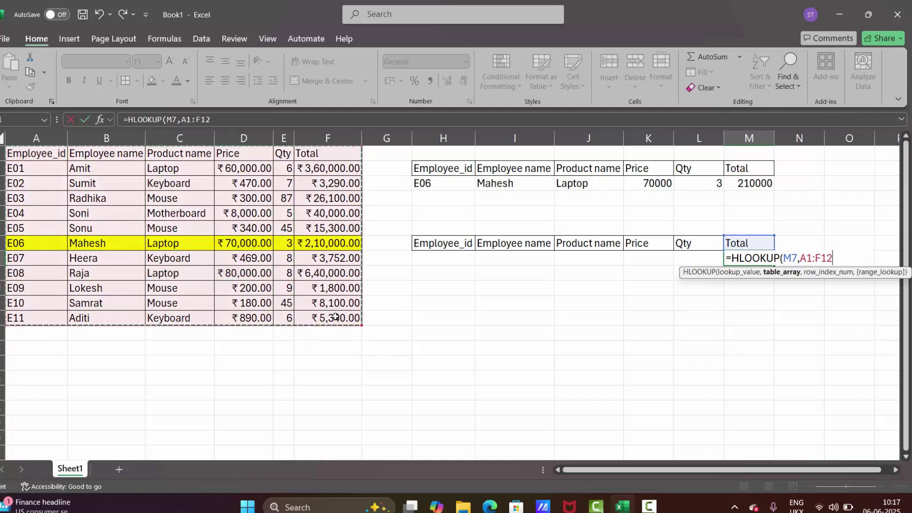
key("F4")
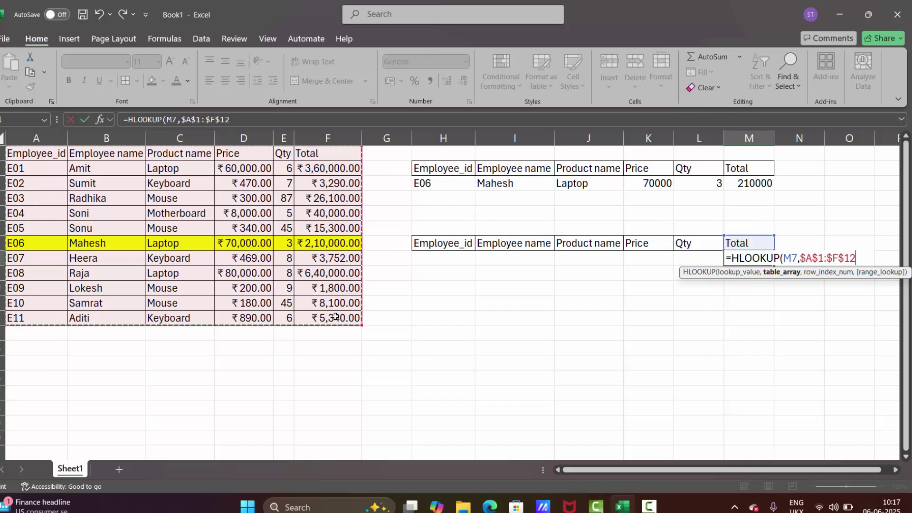
type(",")
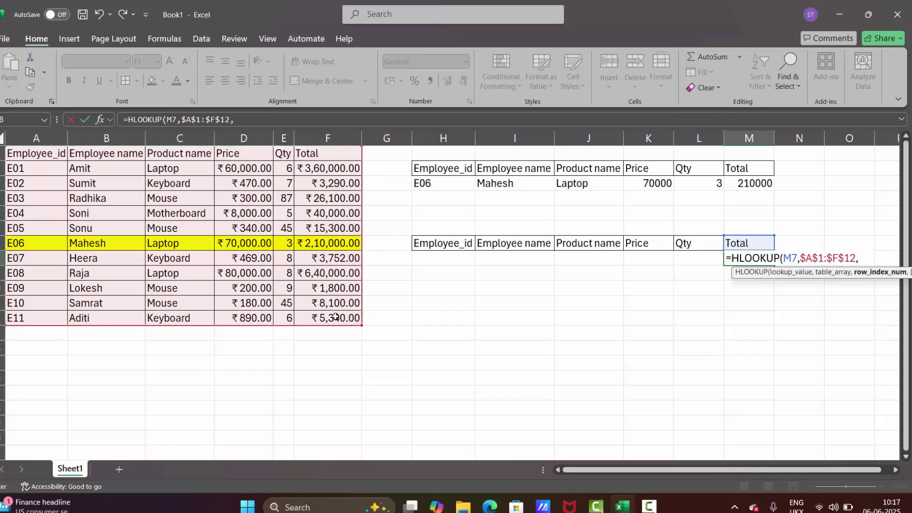
type("7,0")
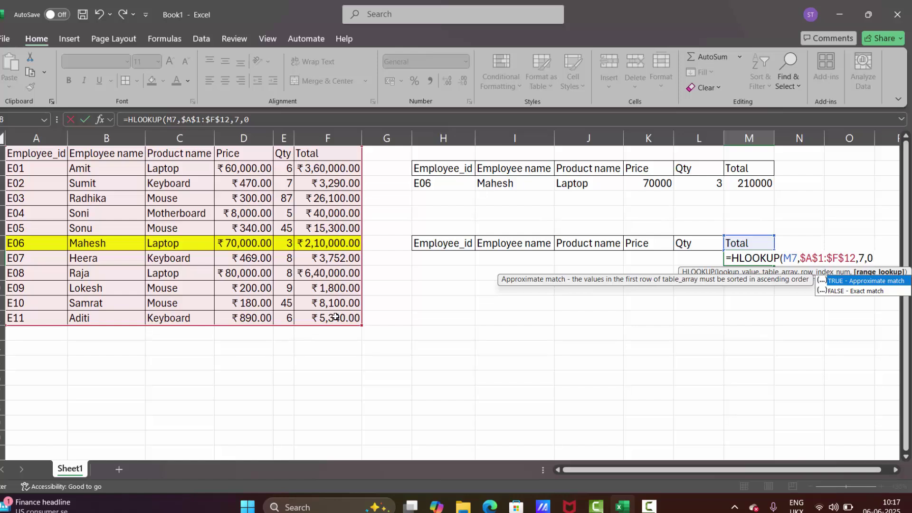
type(")")
key("Return")
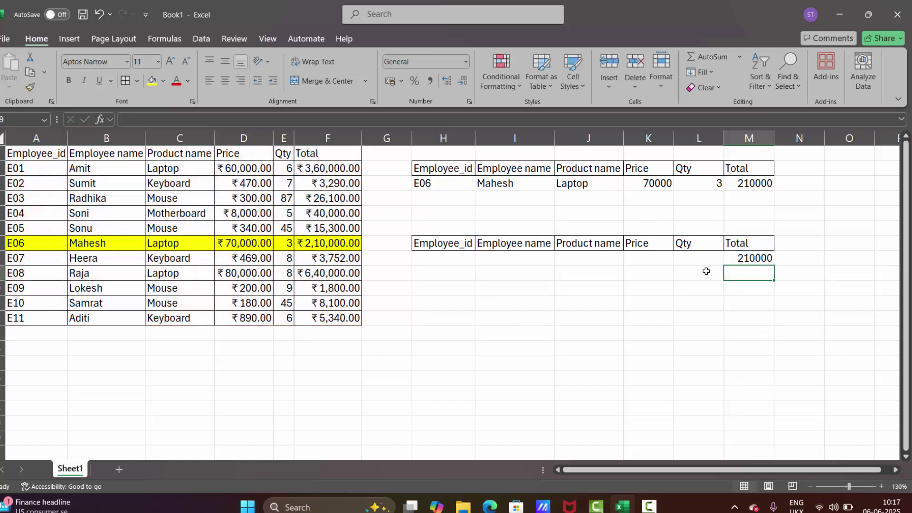
Check the Total header in M7 against cell F7, and clear the formula from M8
left_click(729, 248)
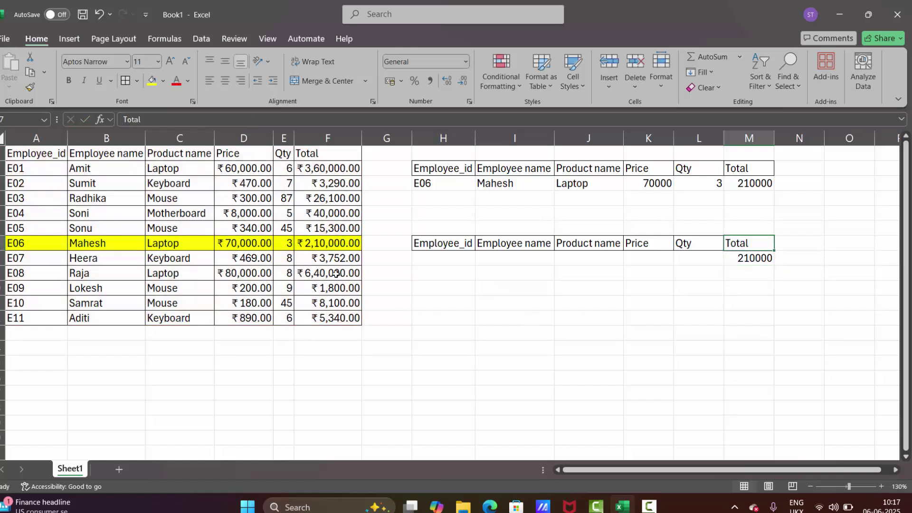
left_click(322, 246)
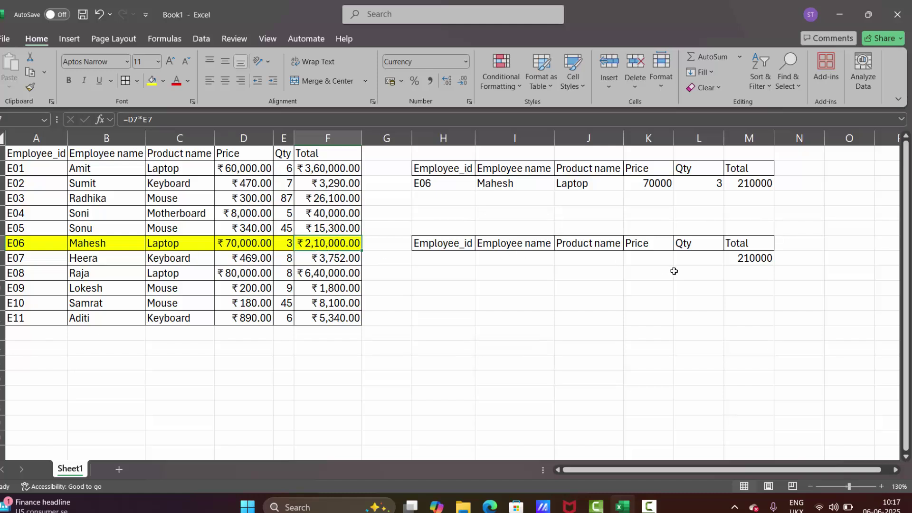
left_click(753, 259)
double_click(753, 259)
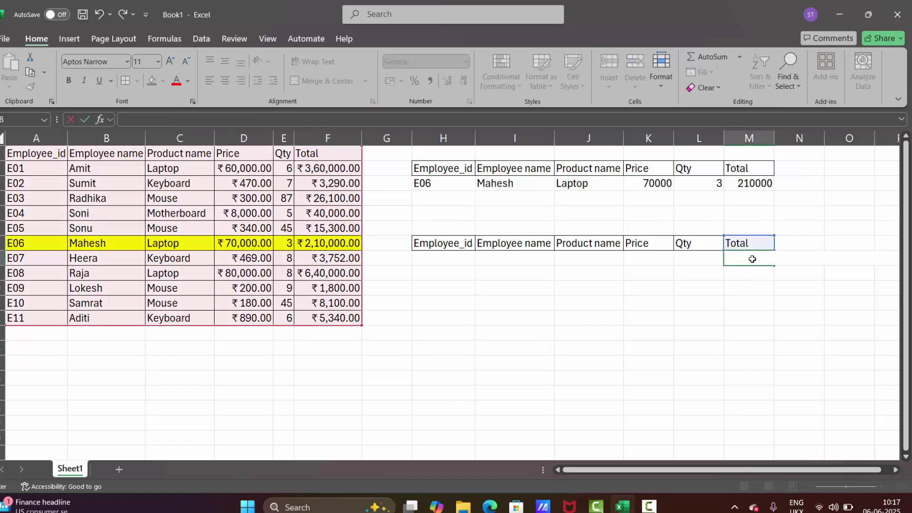
left_click(445, 259)
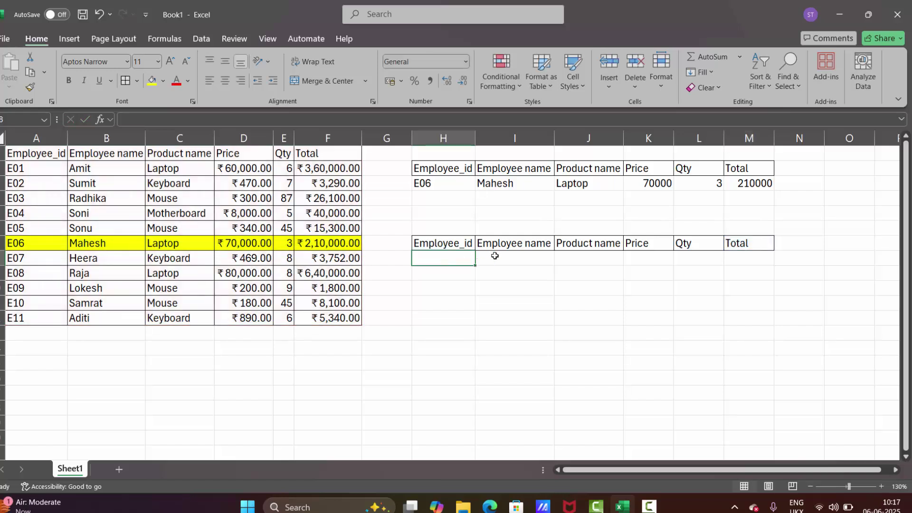
Add data validation to cell H8 under the second Employee_id header that allows a List
left_click(516, 256)
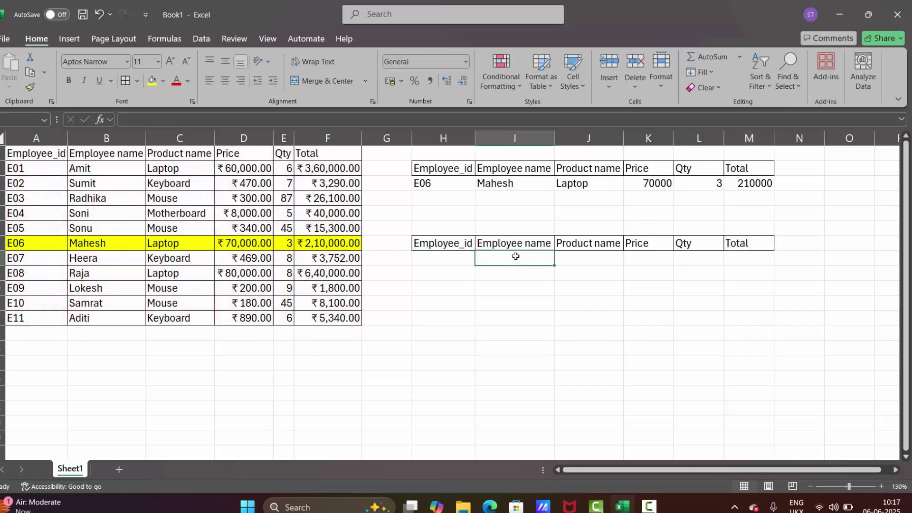
left_click(440, 263)
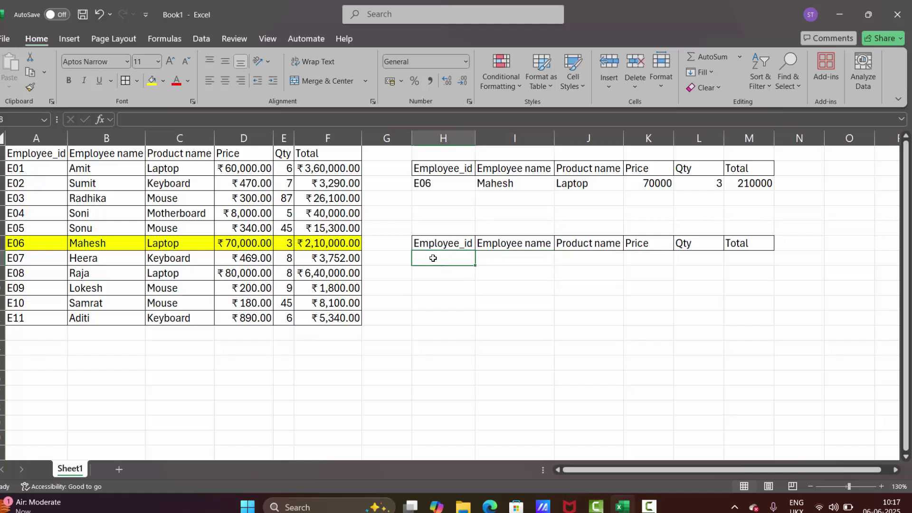
left_click(201, 38)
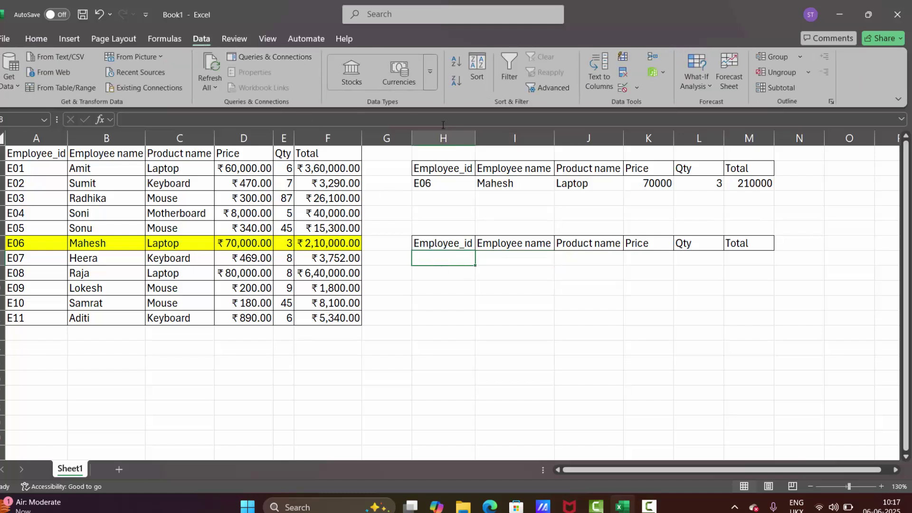
left_click(638, 87)
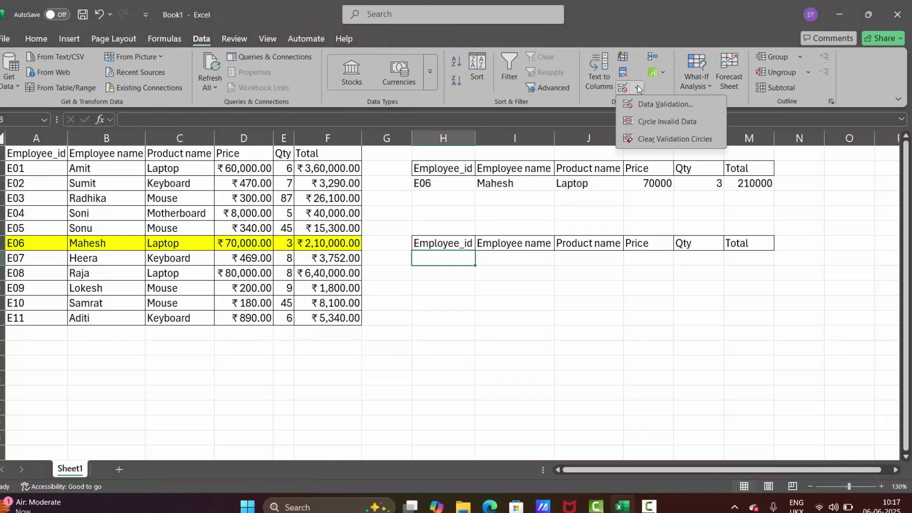
left_click(642, 104)
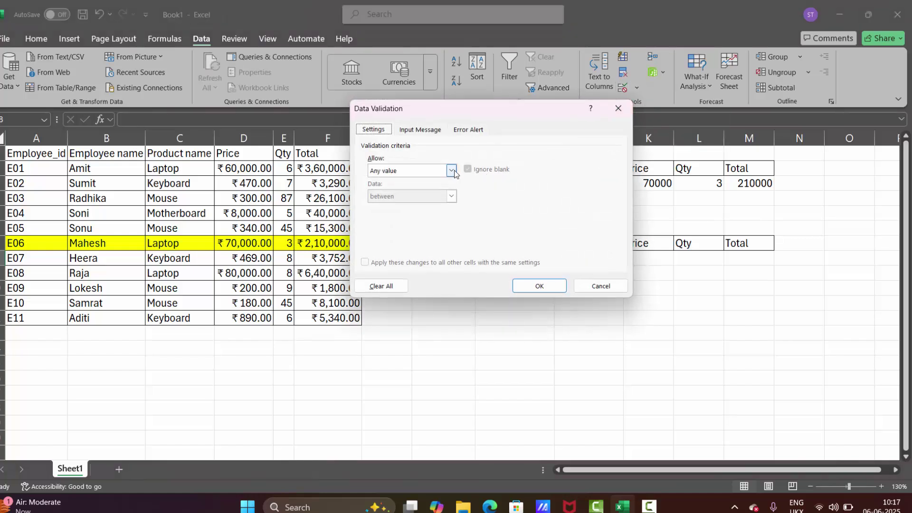
left_click(451, 170)
left_click(407, 207)
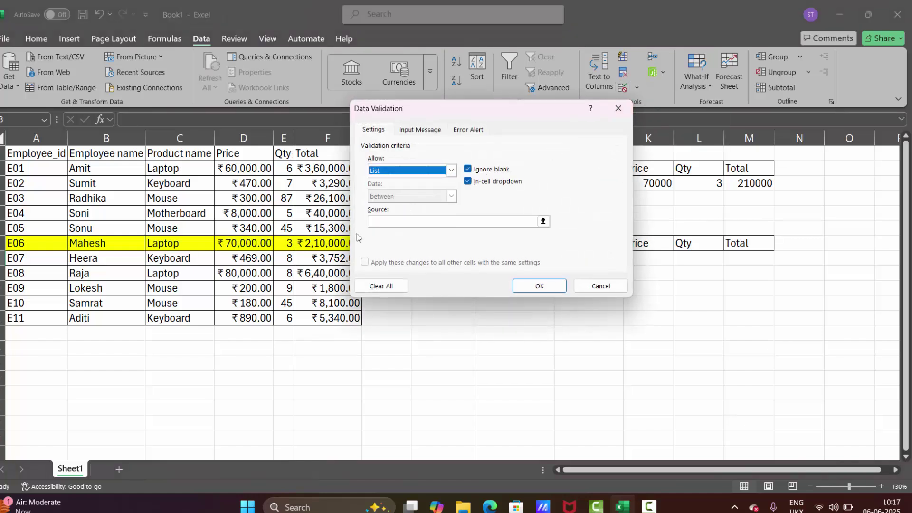
Set H8's validation list source to =$A$2:$A$12, and choose E05 from the resulting drop-down
left_click(387, 222)
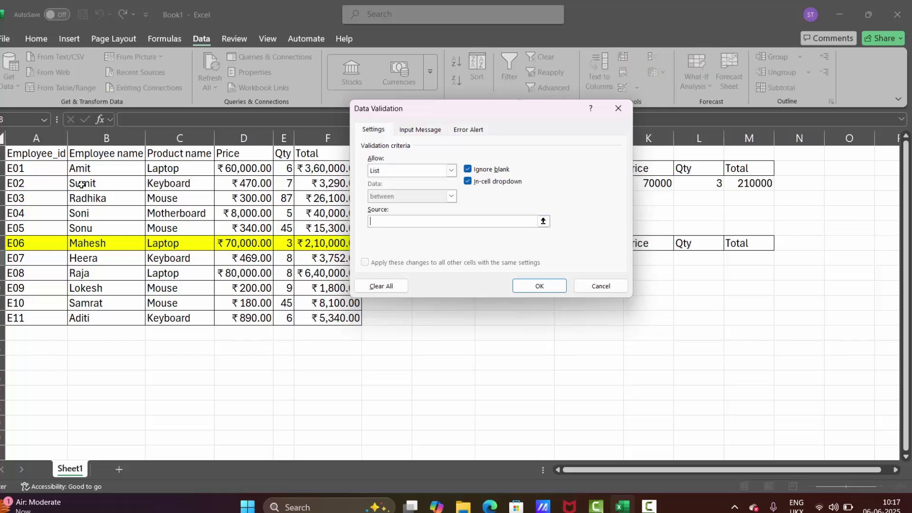
left_click(33, 170)
left_click_drag(33, 170, 31, 293)
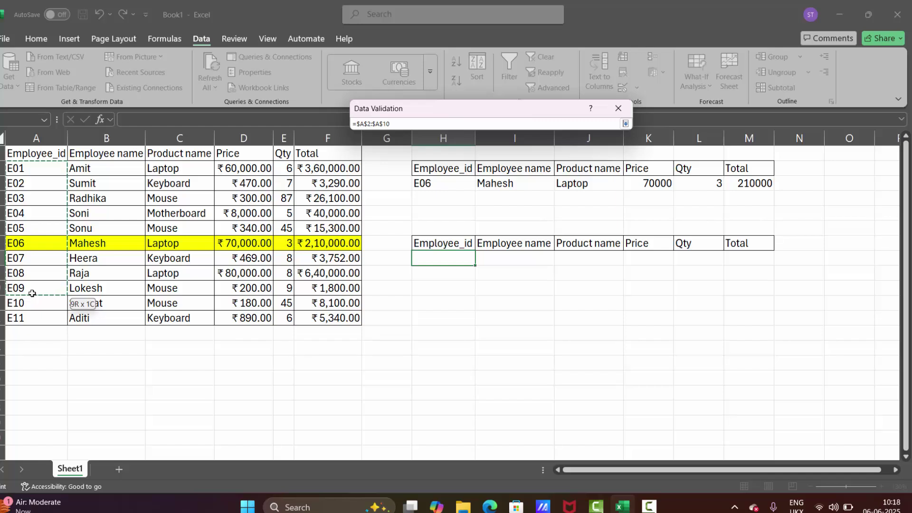
left_click(29, 316)
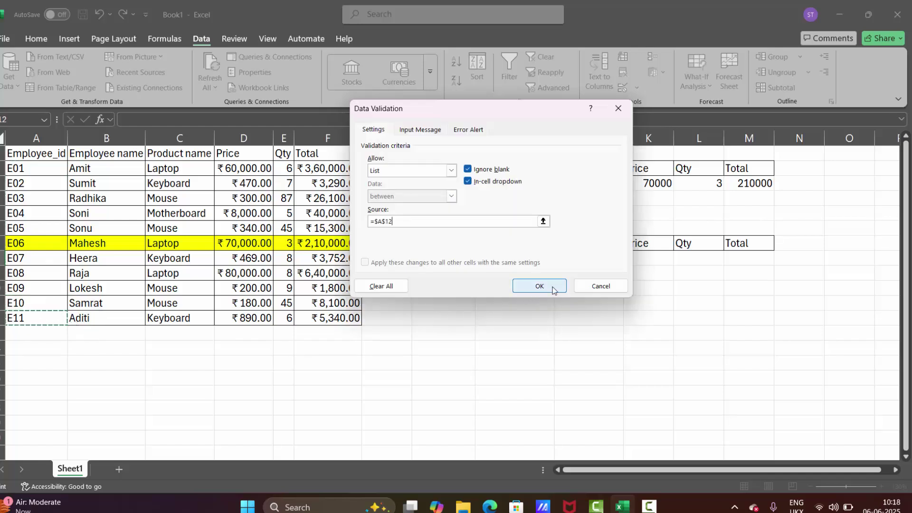
left_click(28, 164)
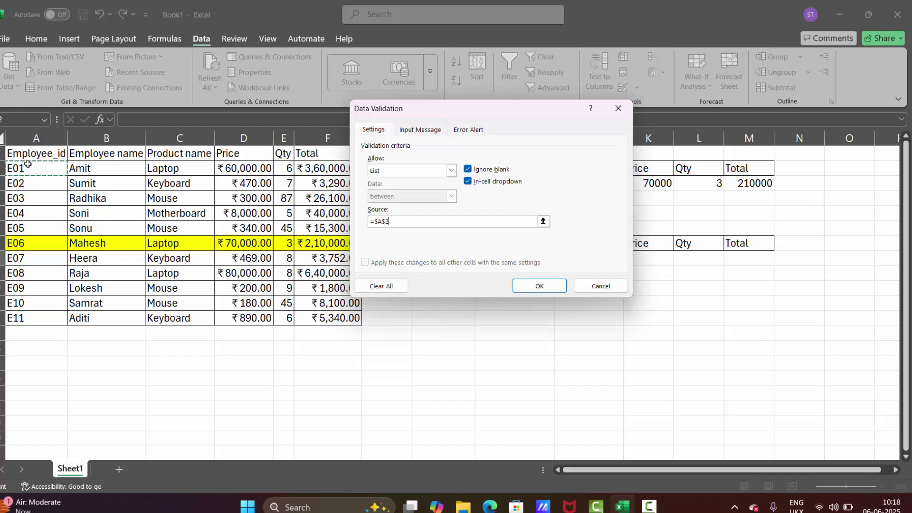
left_click_drag(28, 163, 35, 312)
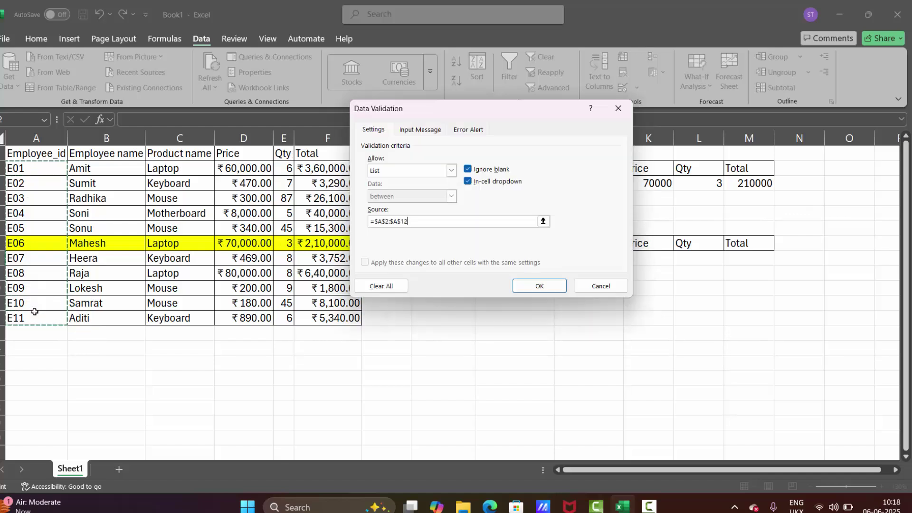
left_click(521, 288)
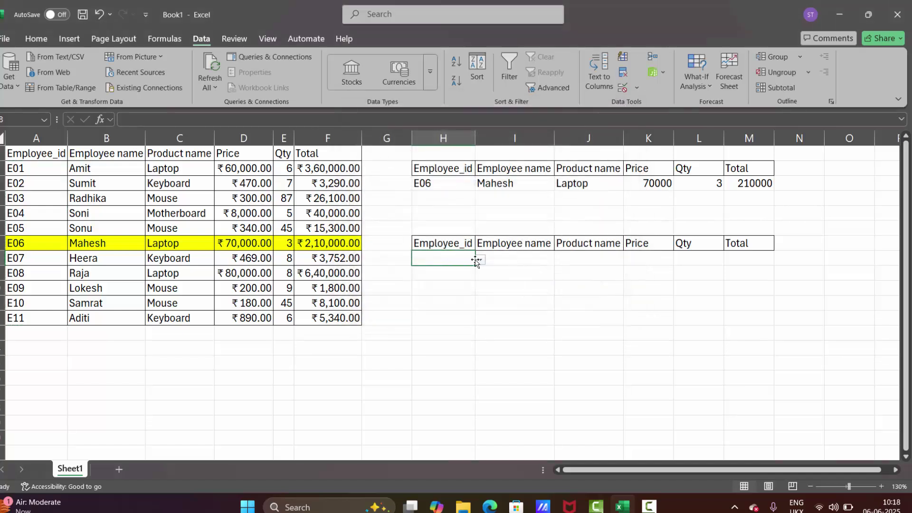
left_click(481, 260)
left_click(449, 312)
left_click(523, 254)
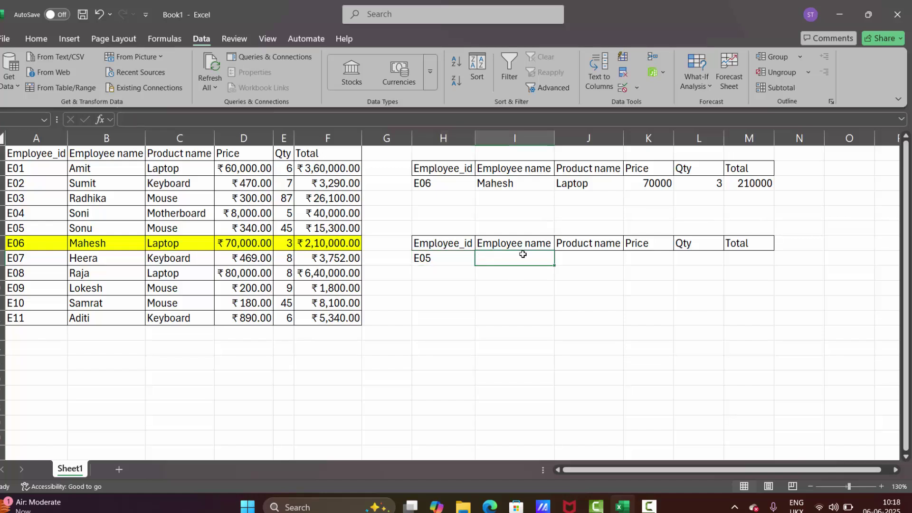
type("=look")
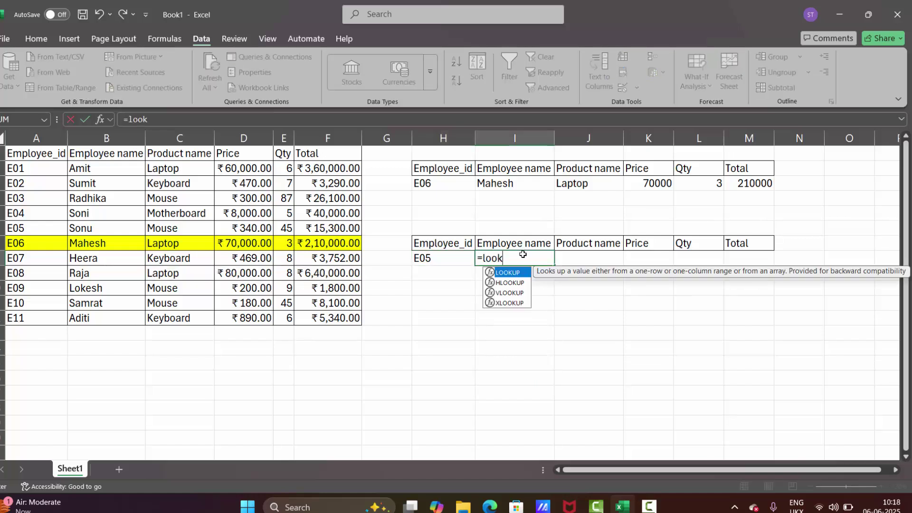
key("Tab")
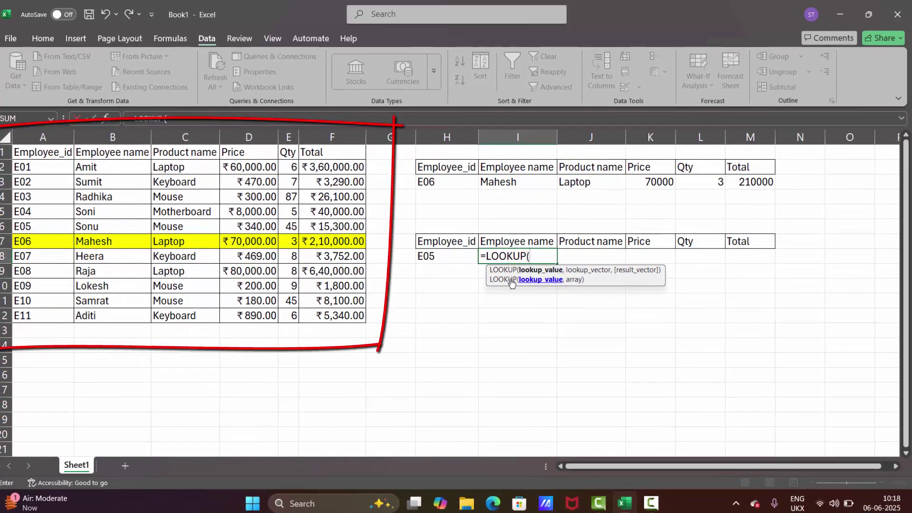
left_click(467, 257)
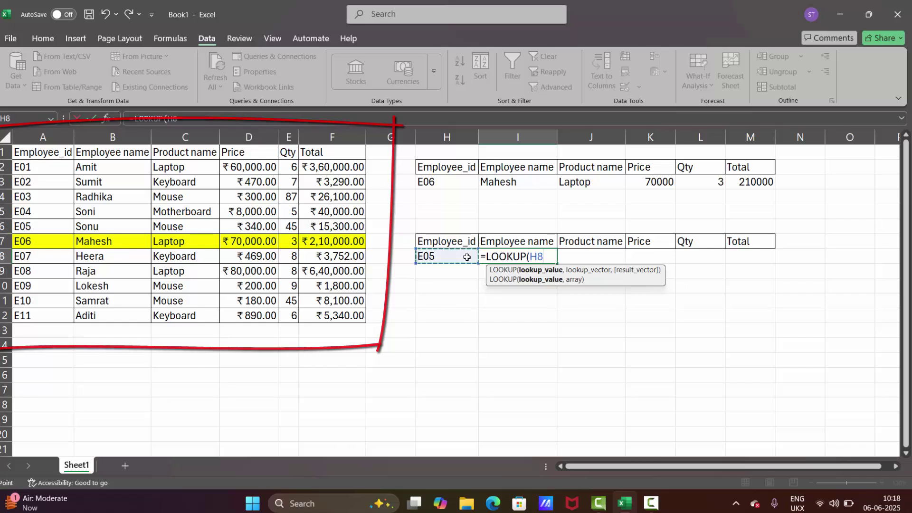
type(",")
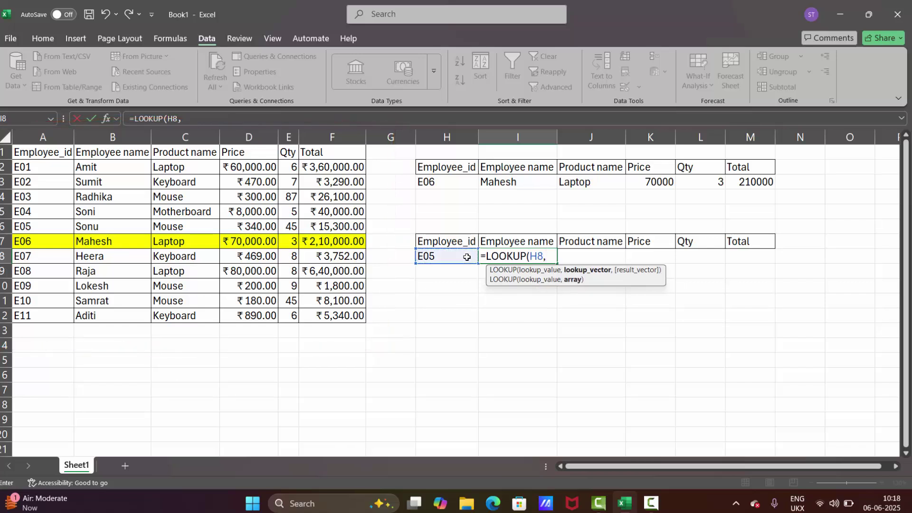
left_click(44, 166)
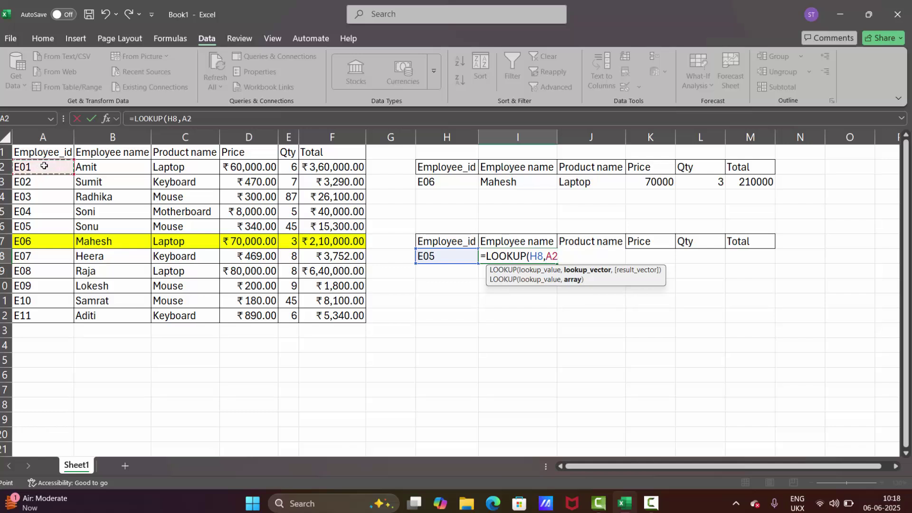
left_click_drag(44, 166, 103, 193)
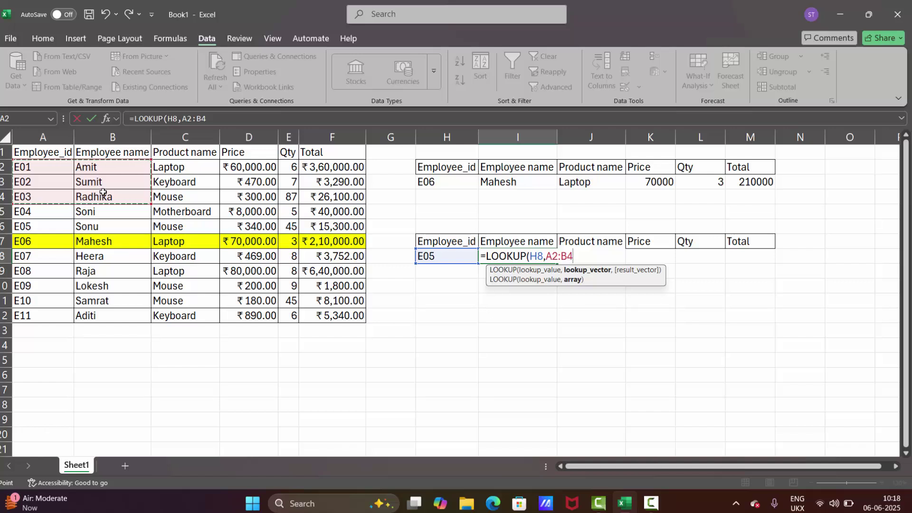
key("BackSpace")
key("BackSpace")
key("BackSpace")
key("BackSpace")
key("BackSpace")
key("BackSpace")
key("BackSpace")
key("BackSpace")
key("BackSpace")
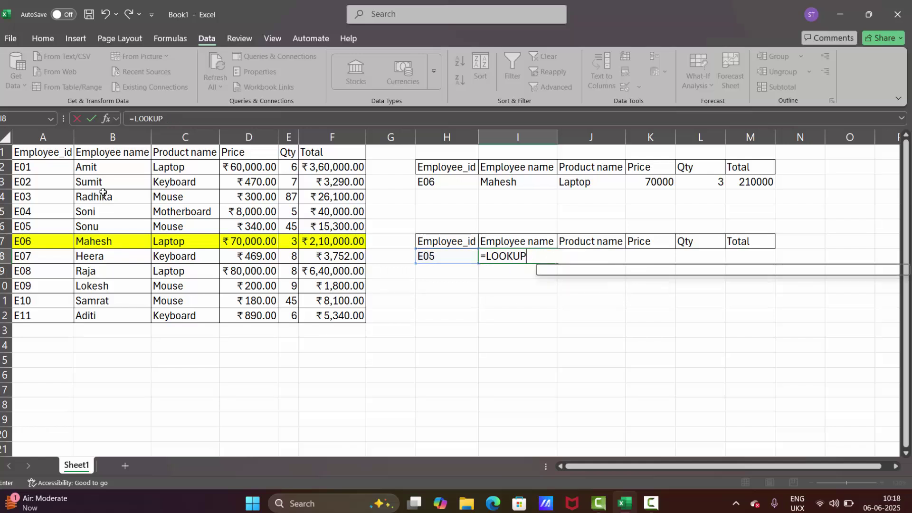
key("BackSpace")
key("BackSpace")
key("BackSpace")
key("BackSpace")
key("BackSpace")
key("BackSpace")
key("BackSpace")
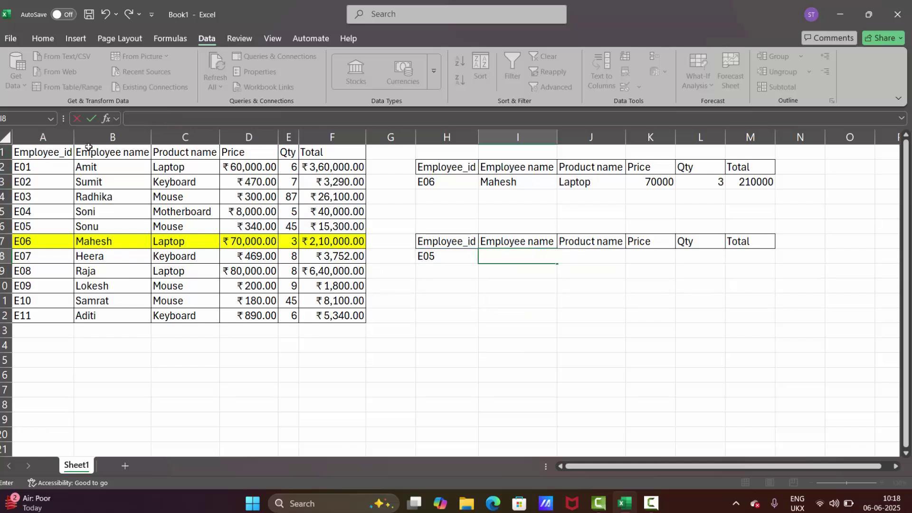
Sort the employee table in ascending order by the Employee_id column
left_click(41, 155)
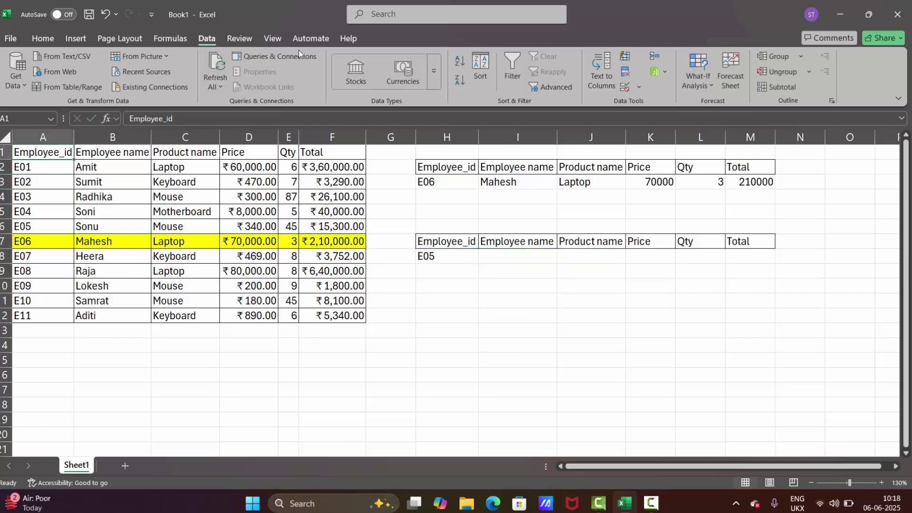
left_click(43, 38)
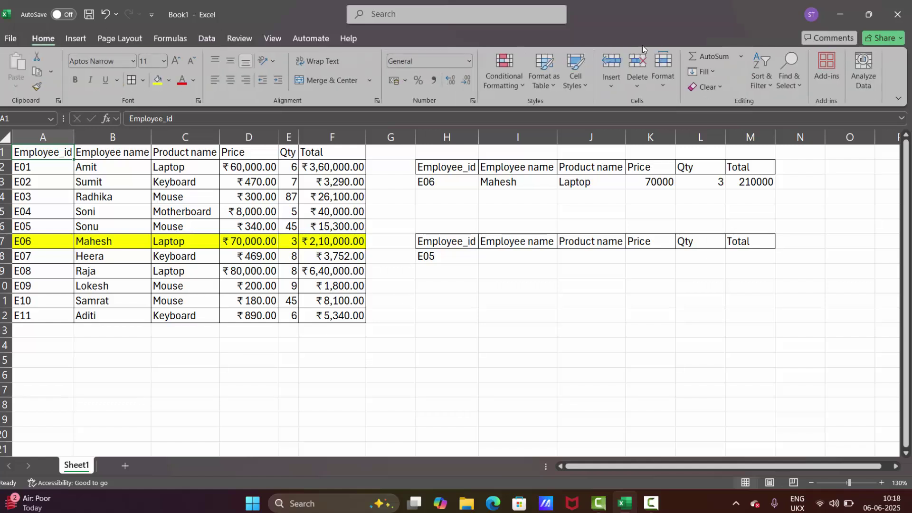
left_click(768, 85)
left_click(774, 105)
left_click(620, 287)
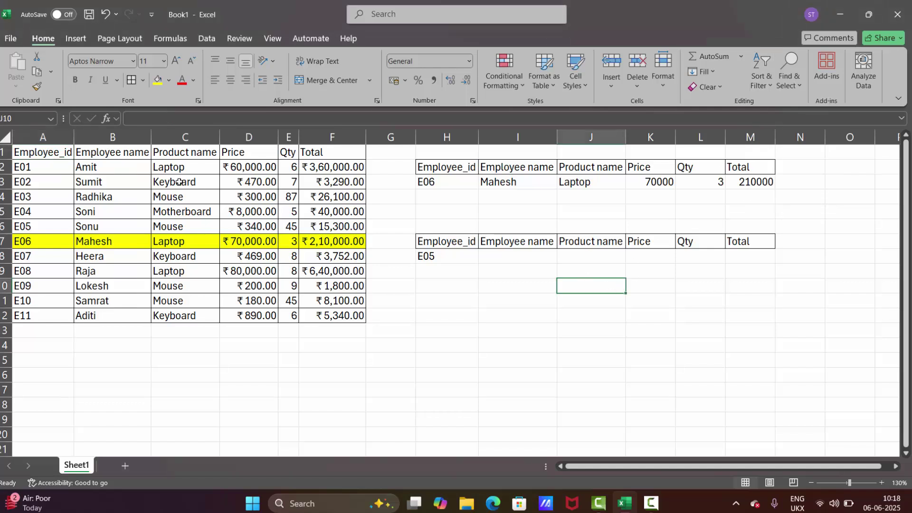
Select the employee records in A2:F12 and sort them in ascending order by employee ID
left_click(24, 158)
left_click(44, 167)
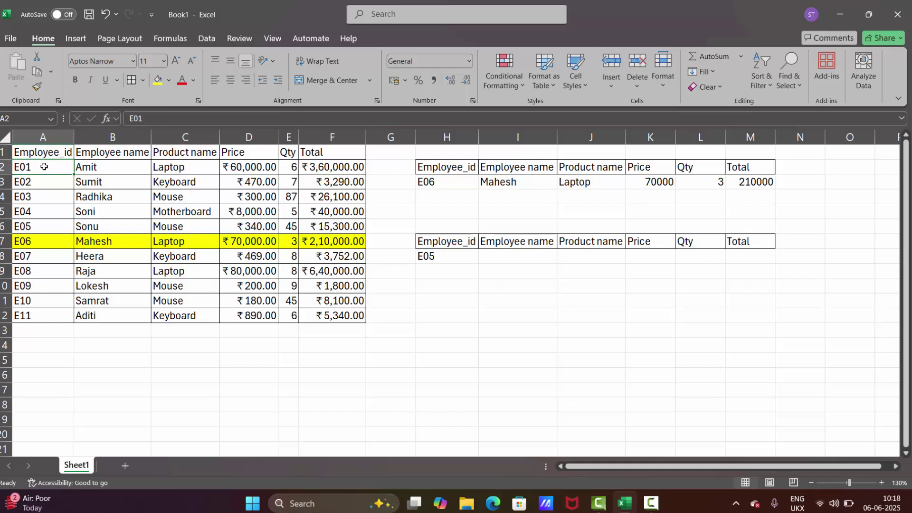
left_click_drag(44, 167, 121, 196)
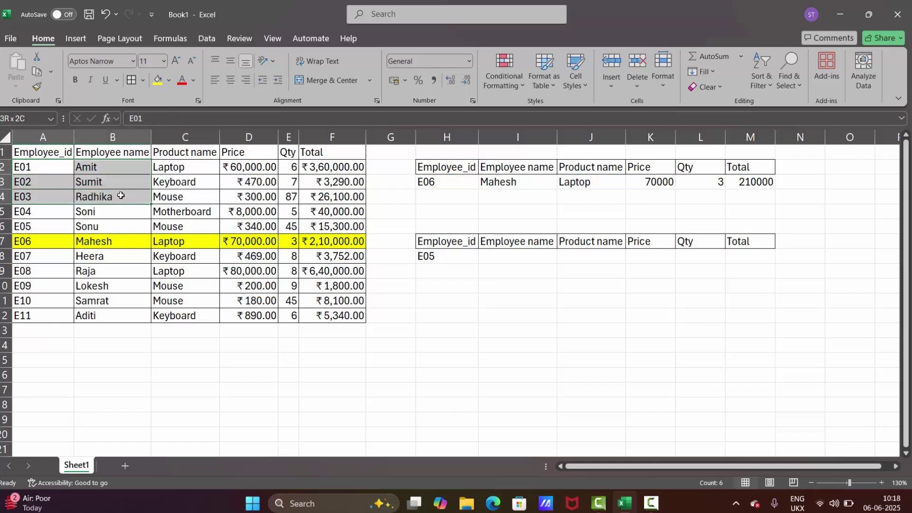
left_click_drag(196, 204, 378, 223)
left_click_drag(365, 293, 356, 315)
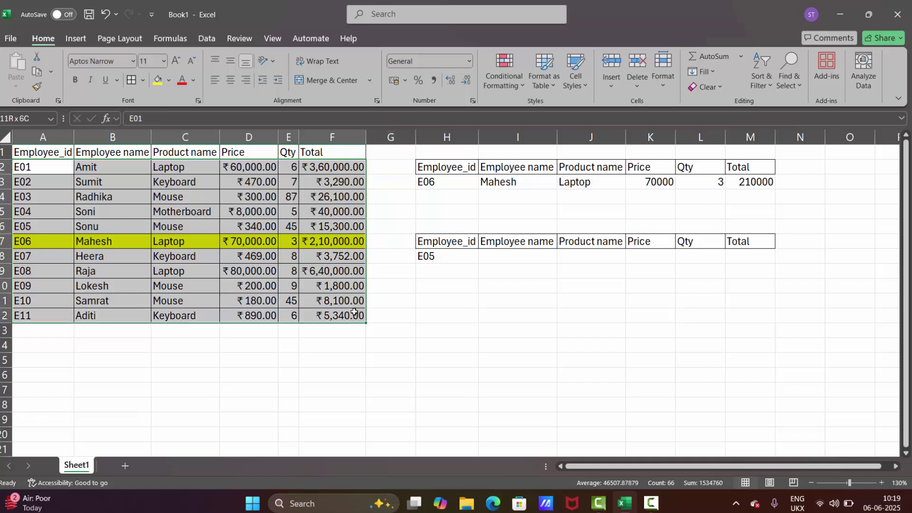
left_click(757, 87)
left_click(767, 105)
Start a LOOKUP formula in cell I8 under the second table's Employee name header
left_click(516, 251)
type("=loo")
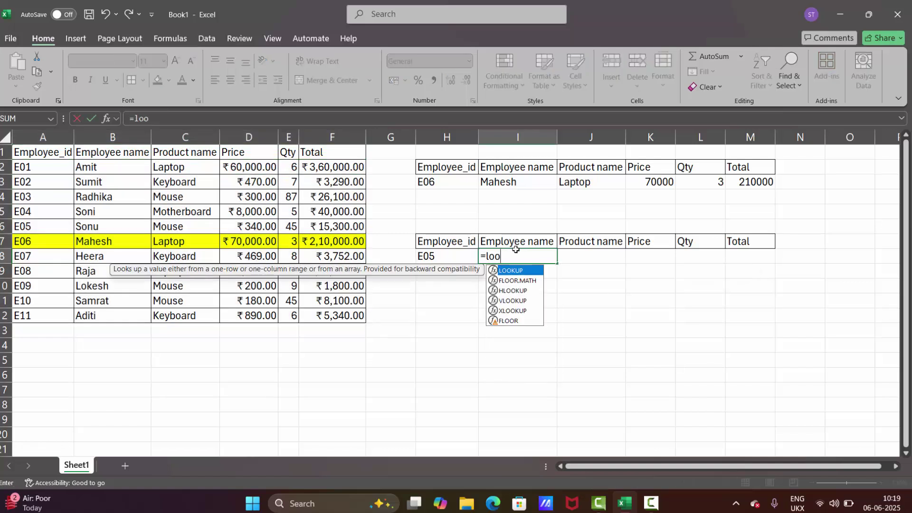
key("Tab")
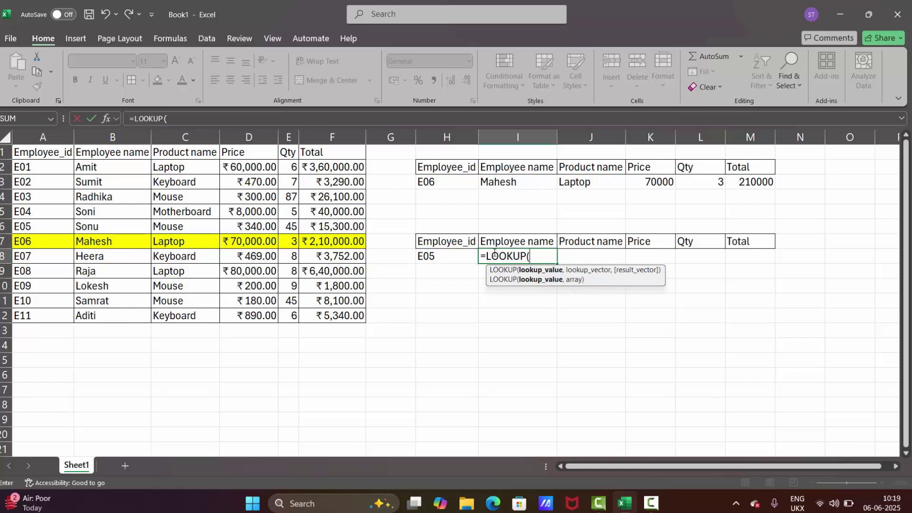
left_click(442, 256)
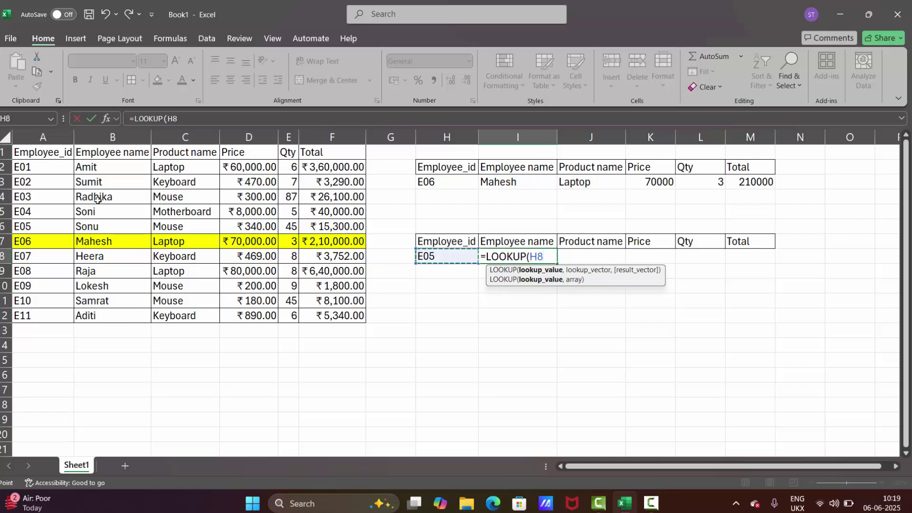
left_click(48, 168)
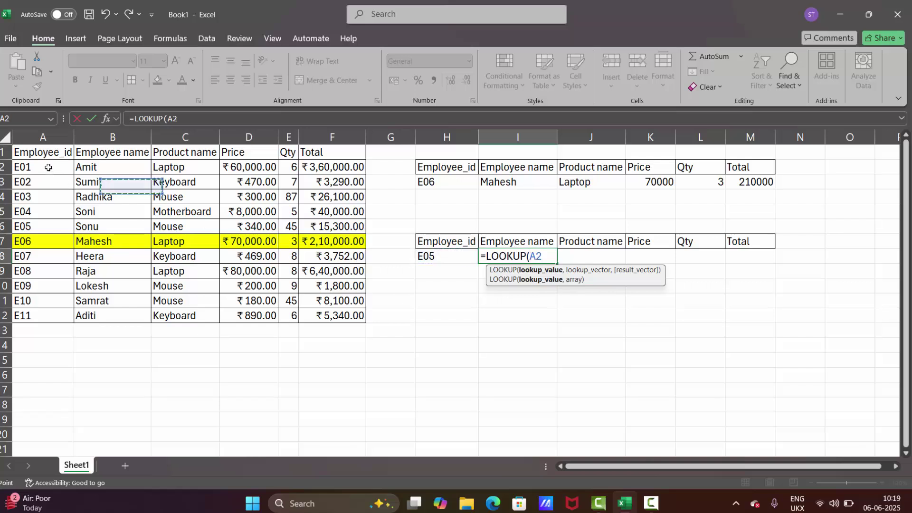
left_click_drag(48, 167, 308, 309)
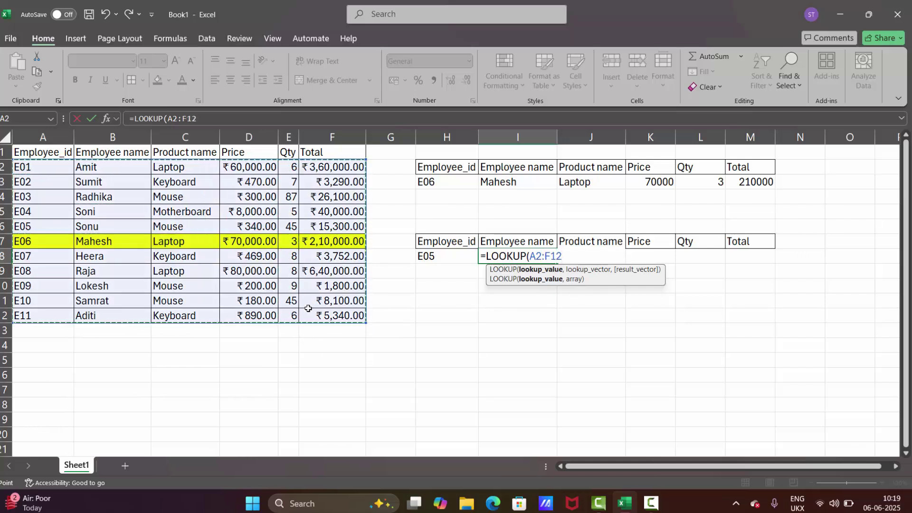
key("BackSpace")
key("BackSpace")
key("BackSpace")
key("BackSpace")
key("BackSpace")
key("BackSpace")
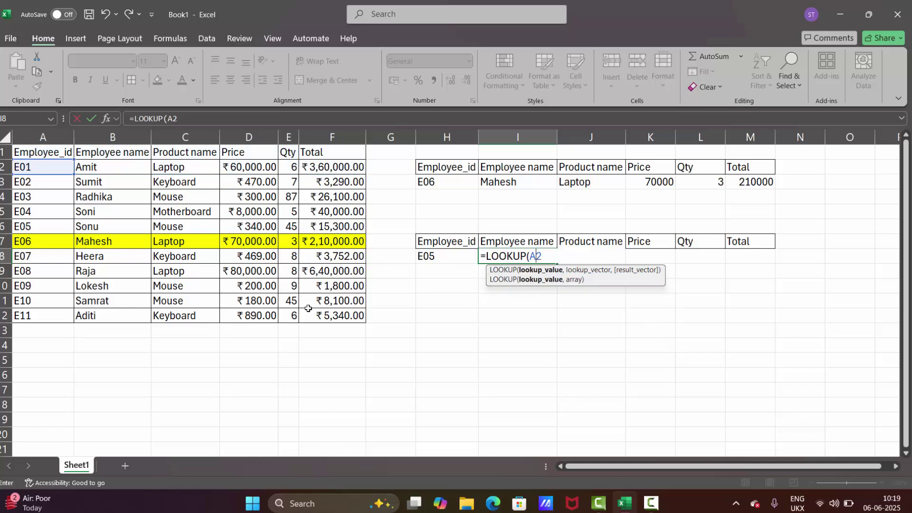
Try completing the I8 formula as =LOOKUP(H8,A2:F12), using the selected employee ID and the full record range
left_click(451, 253)
type(",")
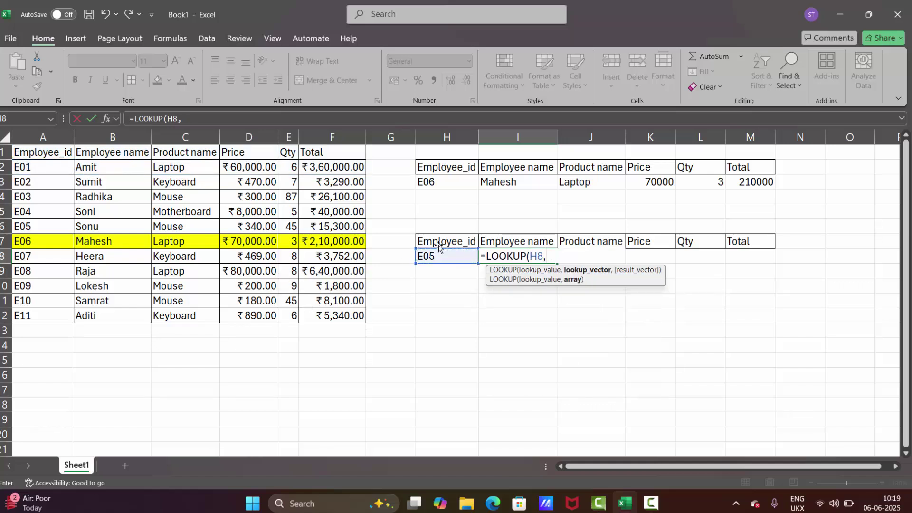
left_click(54, 167)
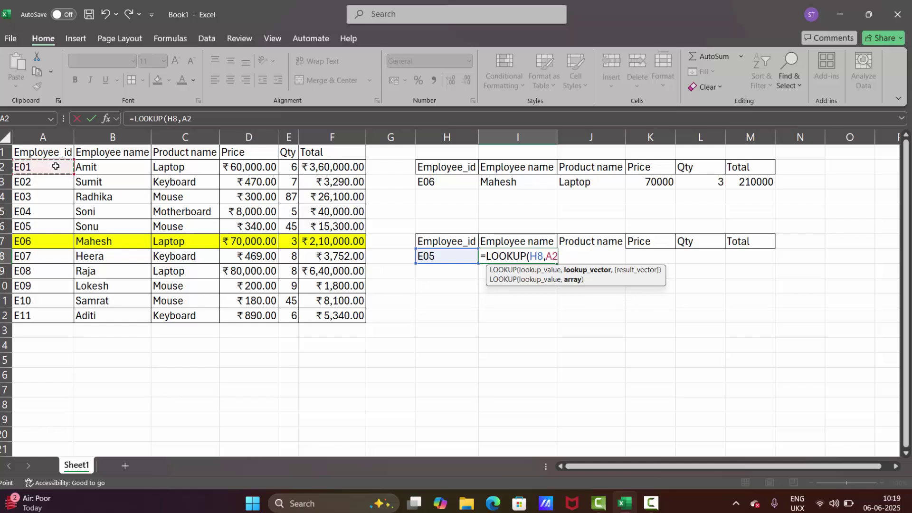
left_click_drag(85, 182, 323, 314)
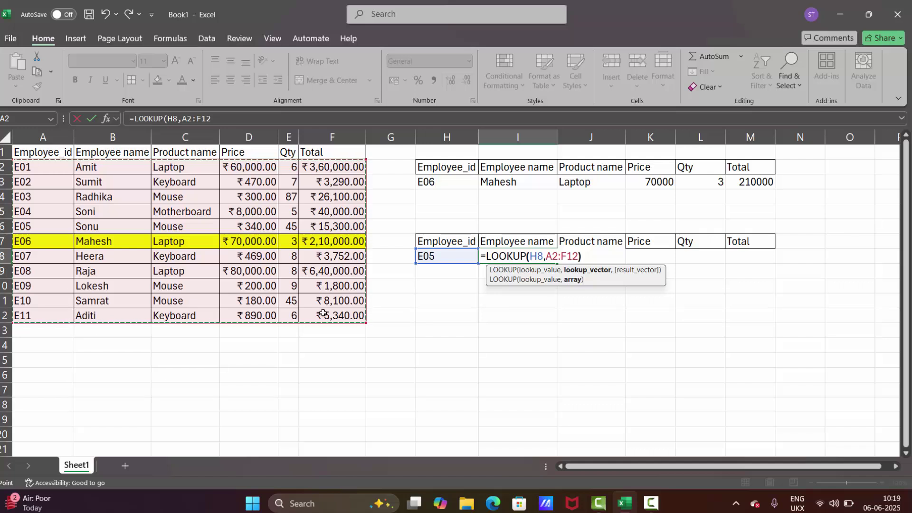
type(")")
key("Return")
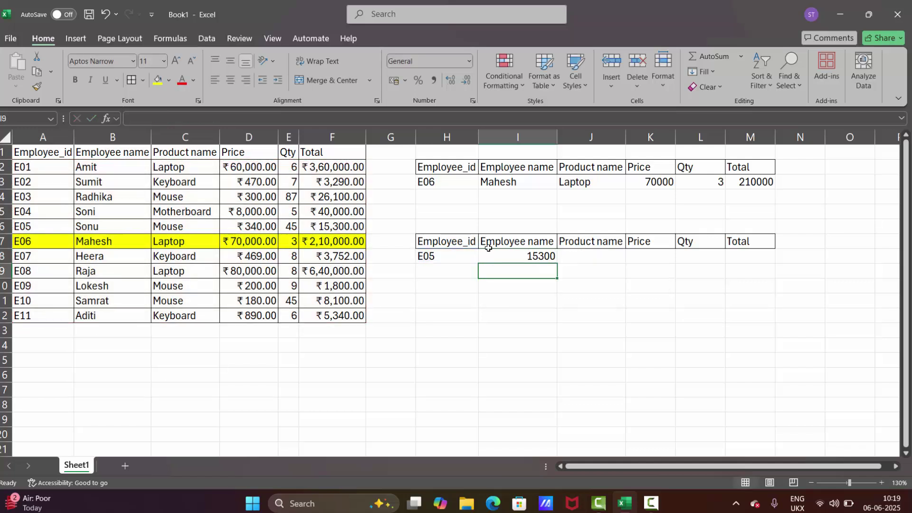
Compare the I8 lookup result with employee E05's total in F6, and clear the formula from I8
left_click(512, 257)
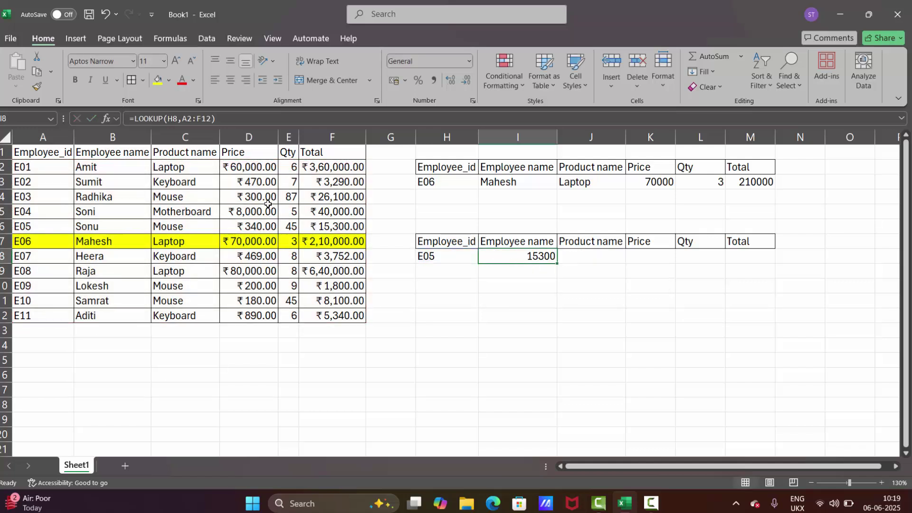
left_click(311, 223)
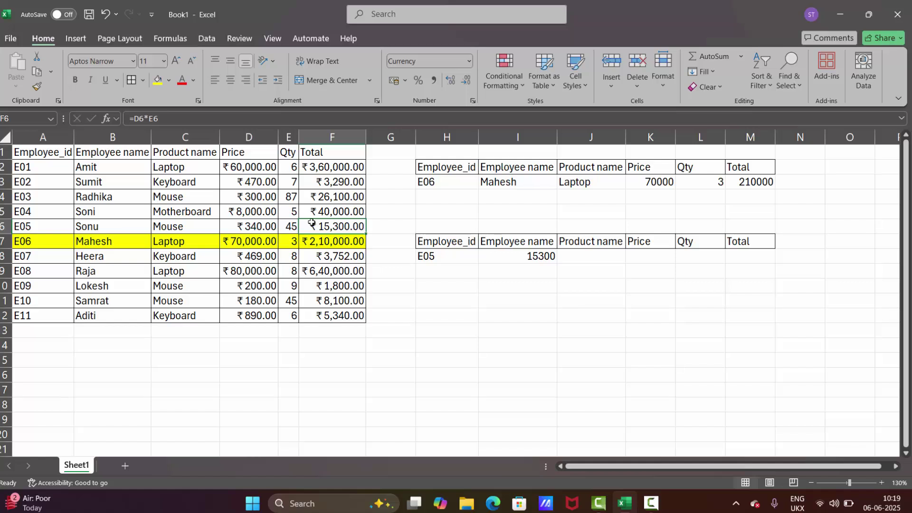
left_click(523, 261)
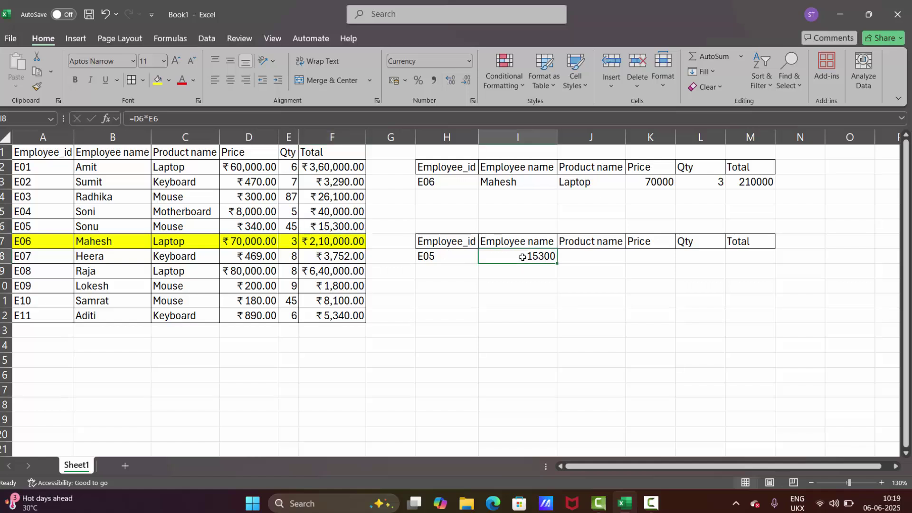
key("BackSpace")
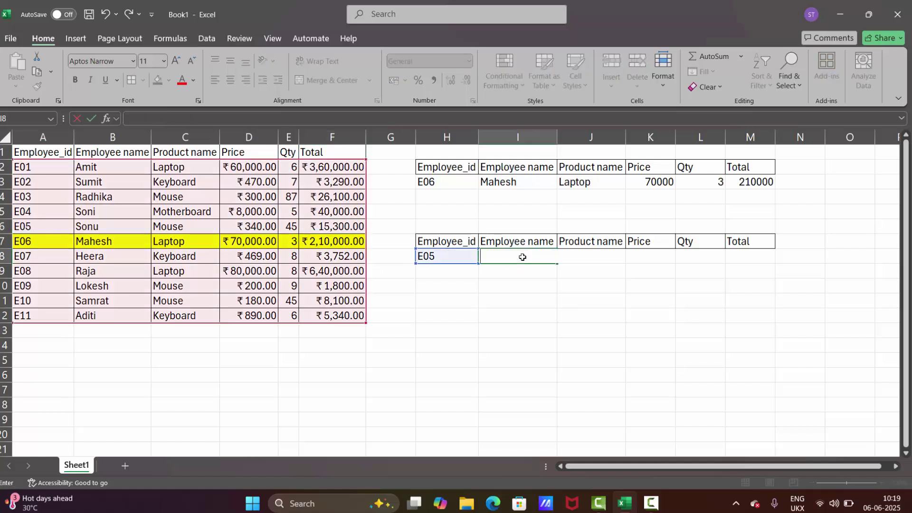
Enter =LOOKUP(H8,A2:F12) in M8 under the second lookup table's Total header
left_click(754, 257)
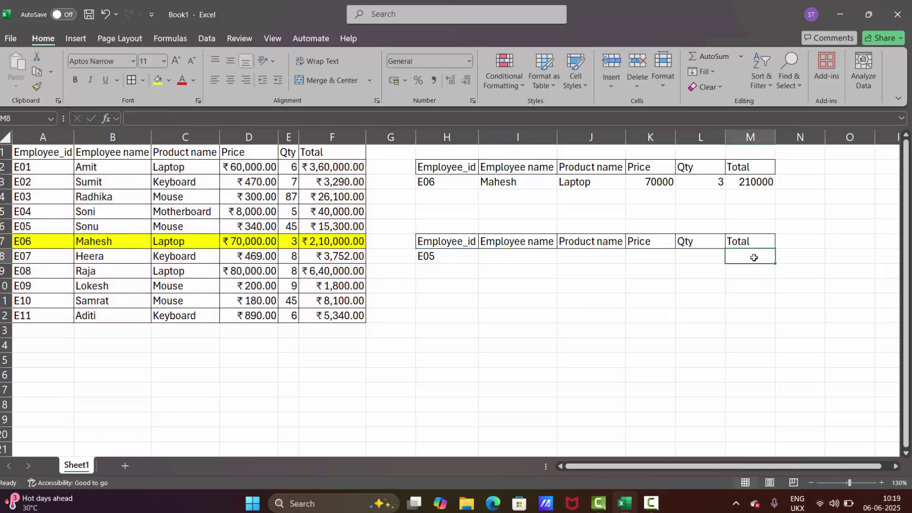
type("=lookup")
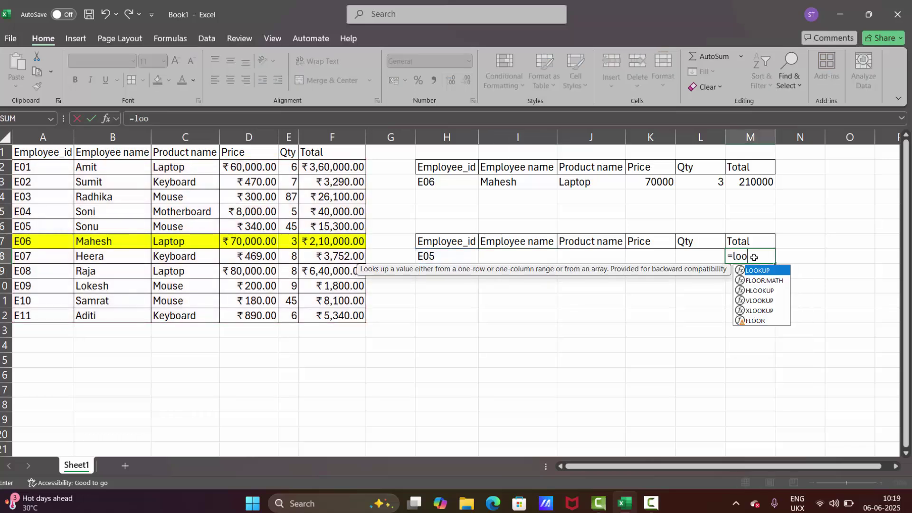
key("Tab")
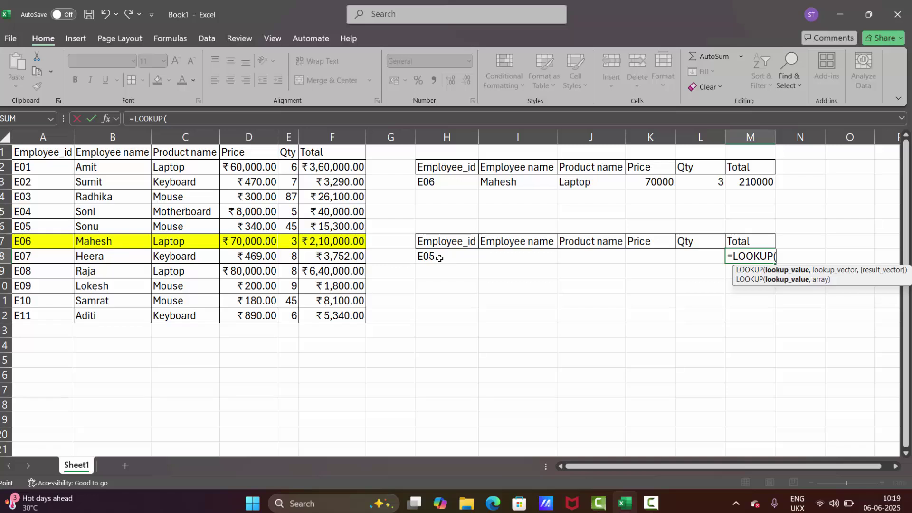
left_click(439, 258)
type(",")
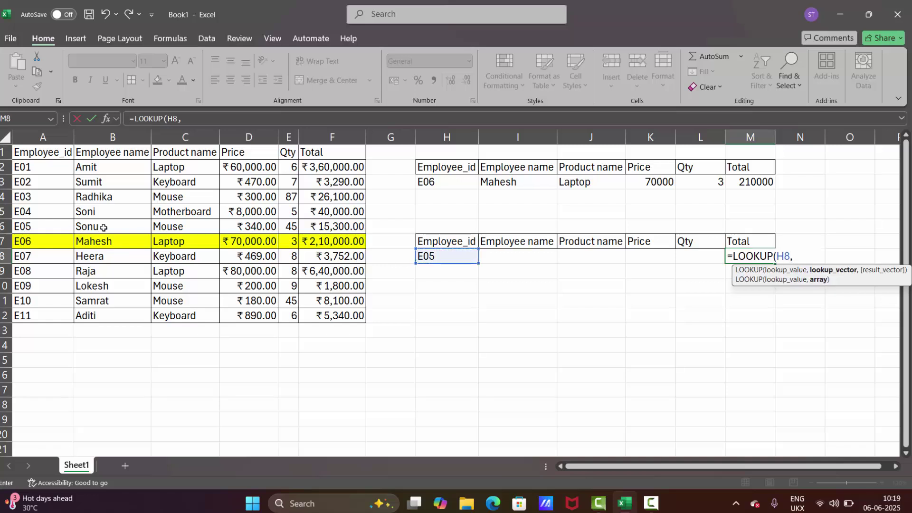
left_click(44, 166)
left_click_drag(44, 167, 345, 316)
type(",")
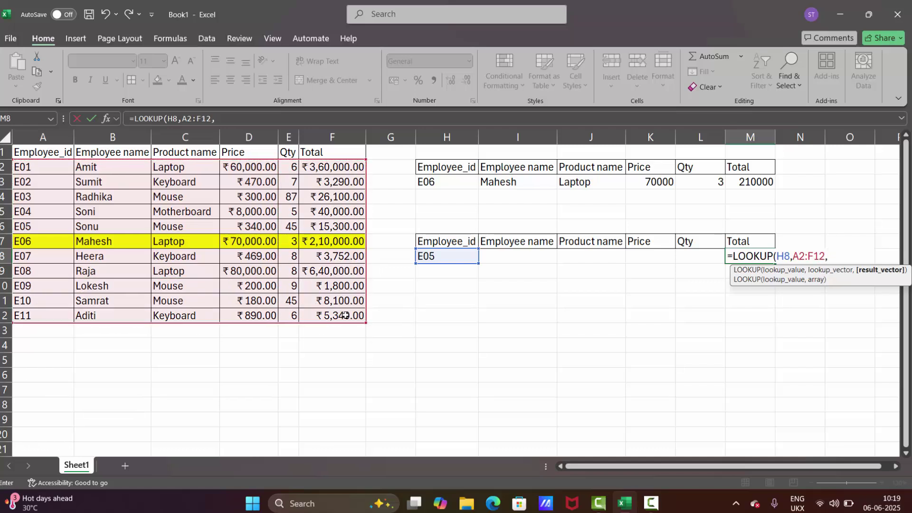
key("BackSpace")
type(")")
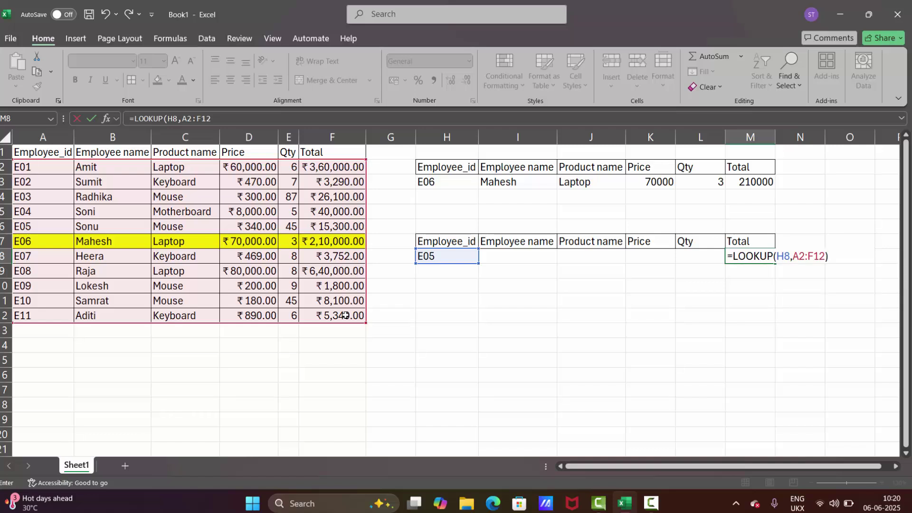
key("Return")
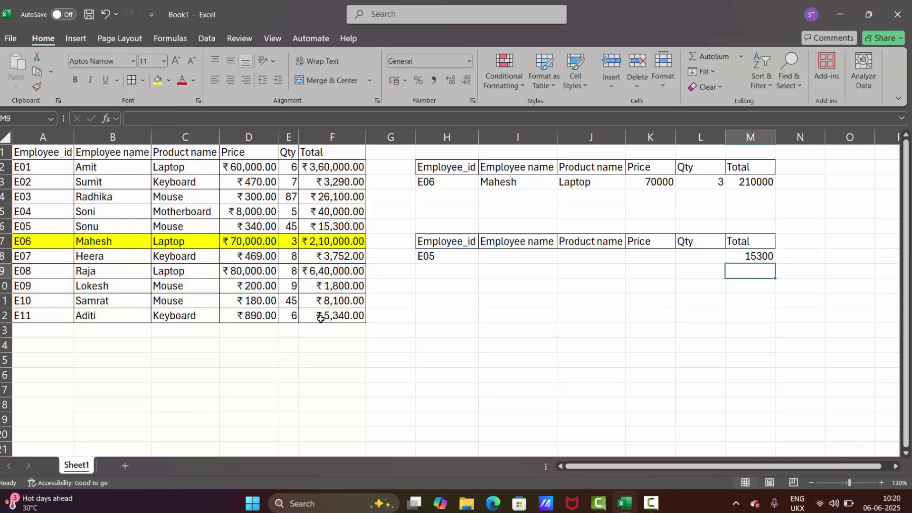
Test the Total lookup by choosing E02 from H8's drop-down, comparing it with F3, and choosing E08
left_click(434, 256)
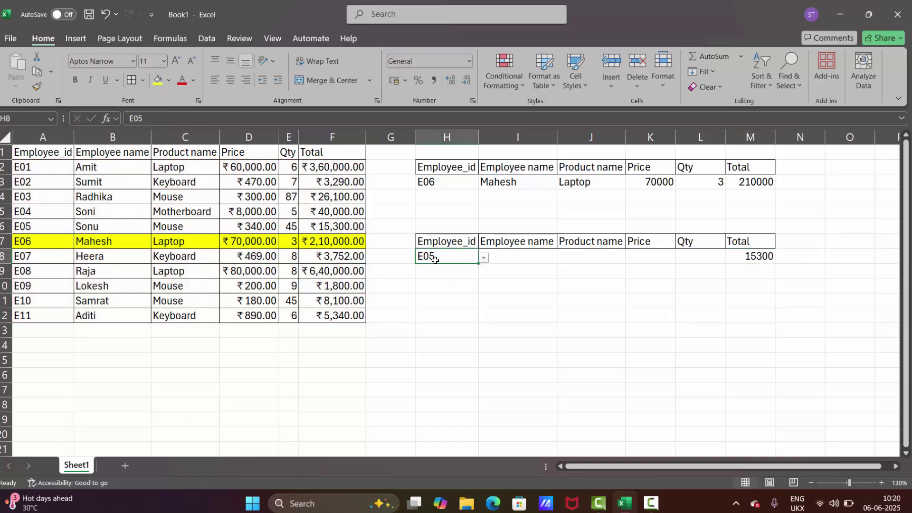
left_click(484, 258)
left_click(442, 282)
left_click(329, 185)
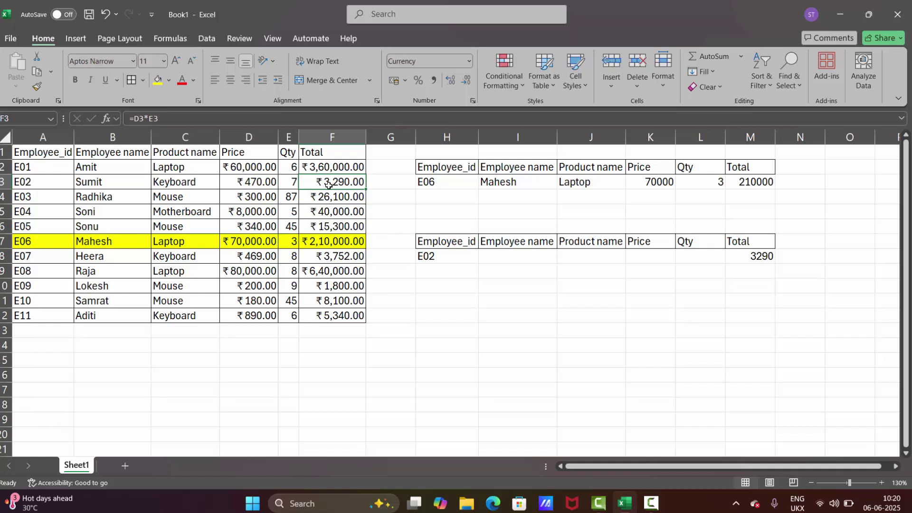
left_click(453, 257)
left_click(483, 259)
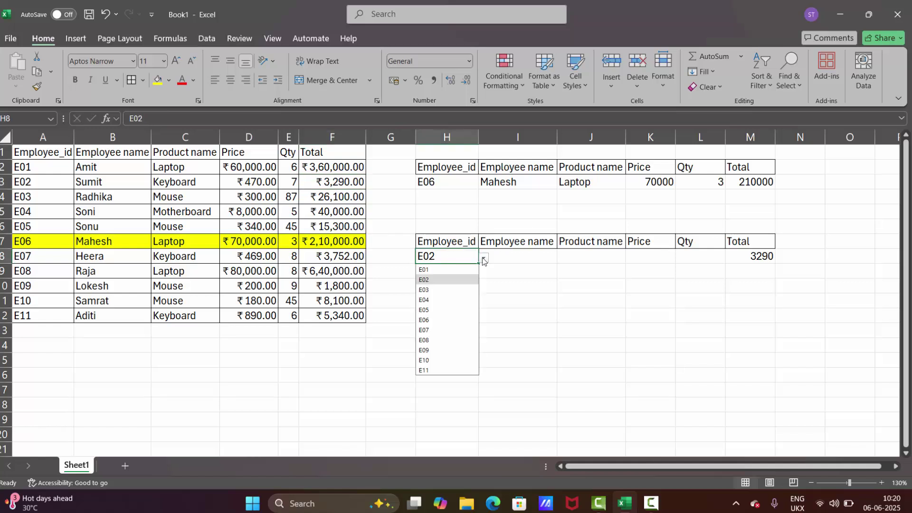
left_click(430, 342)
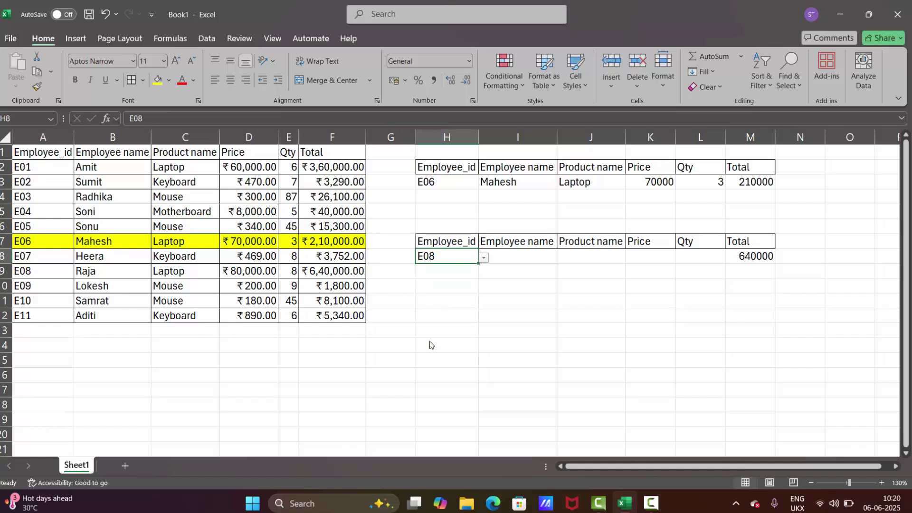